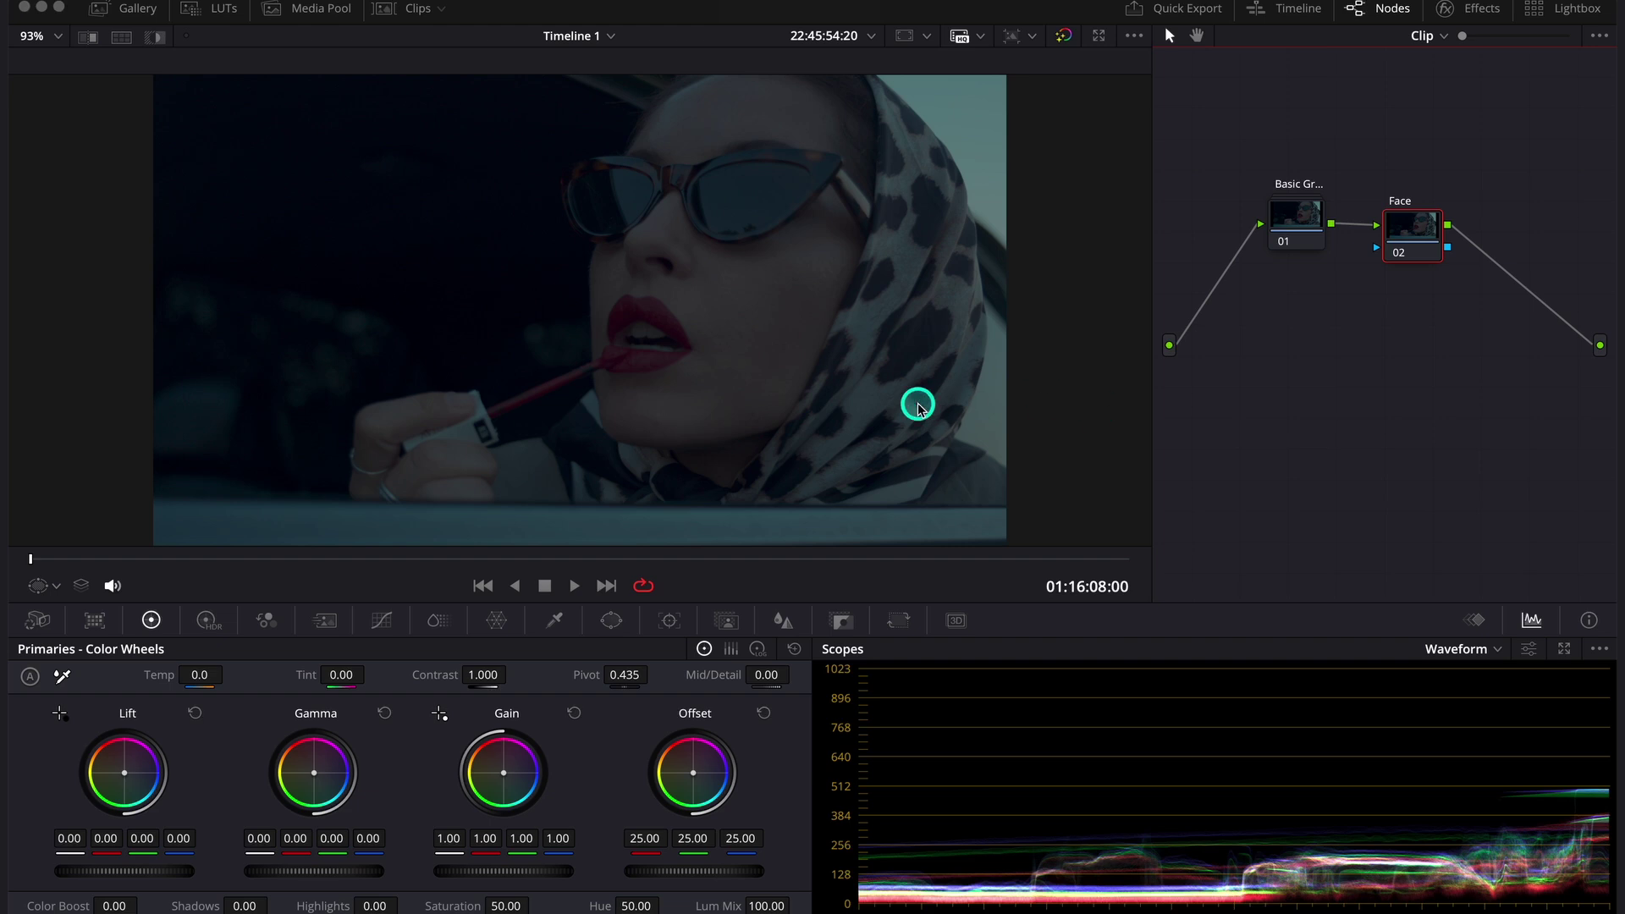
Play the lipstick clip to review the woman's face before grading
{"action": "left_click", "coordinate": [575, 585]}
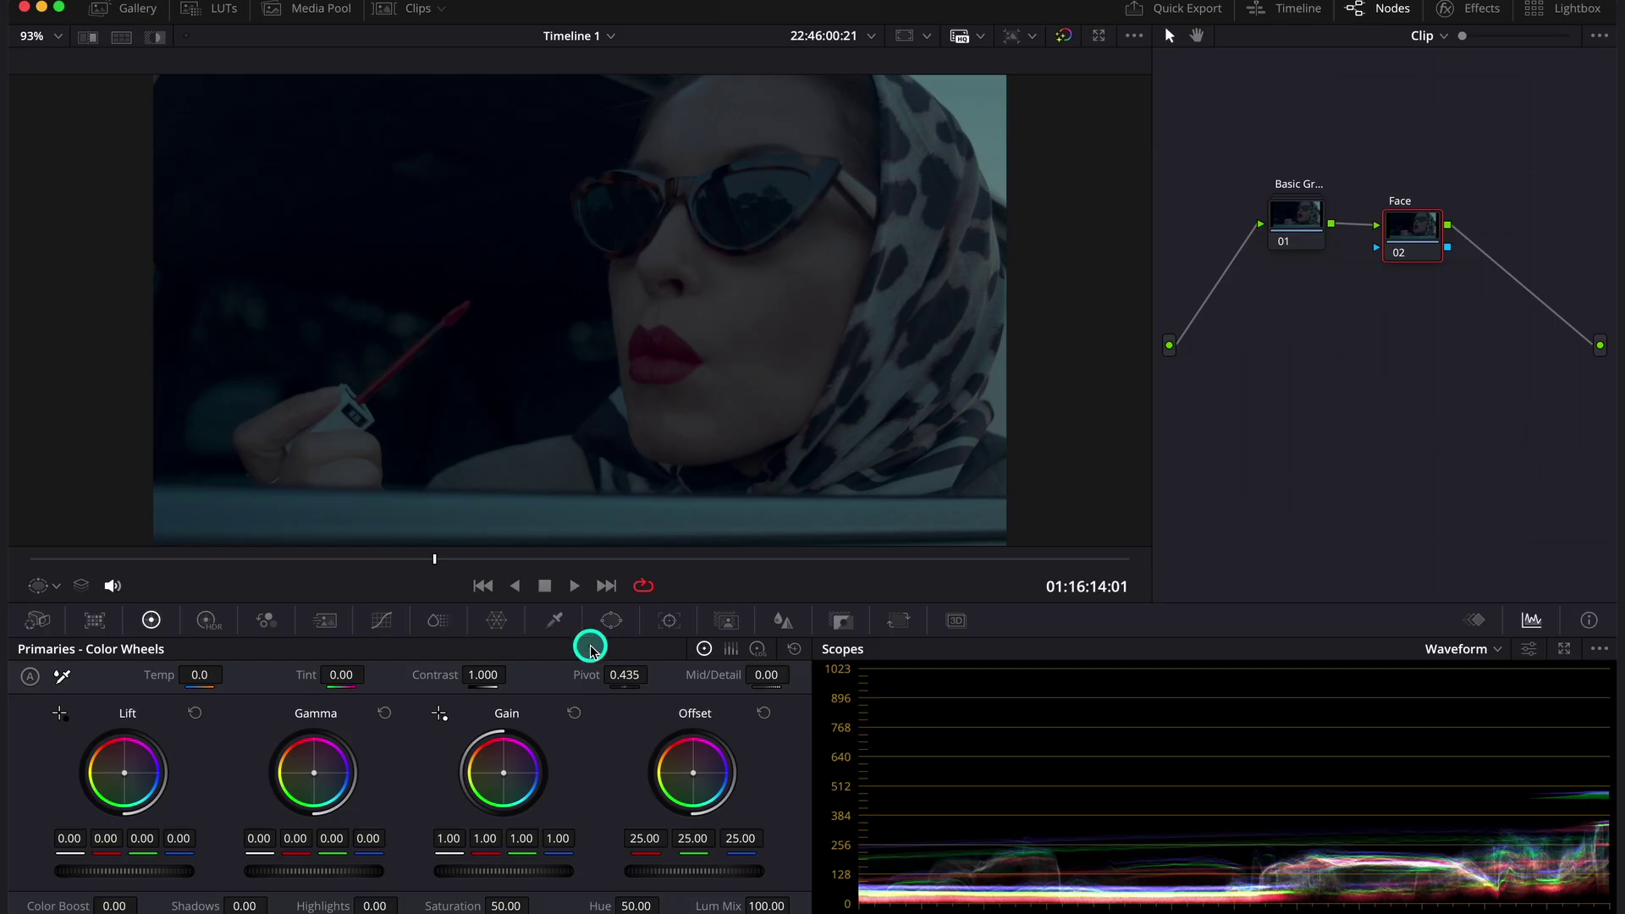
Add a Circle window on the Face node, shaped into a soft, tilted oval over the face
{"action": "left_click", "coordinate": [611, 620]}
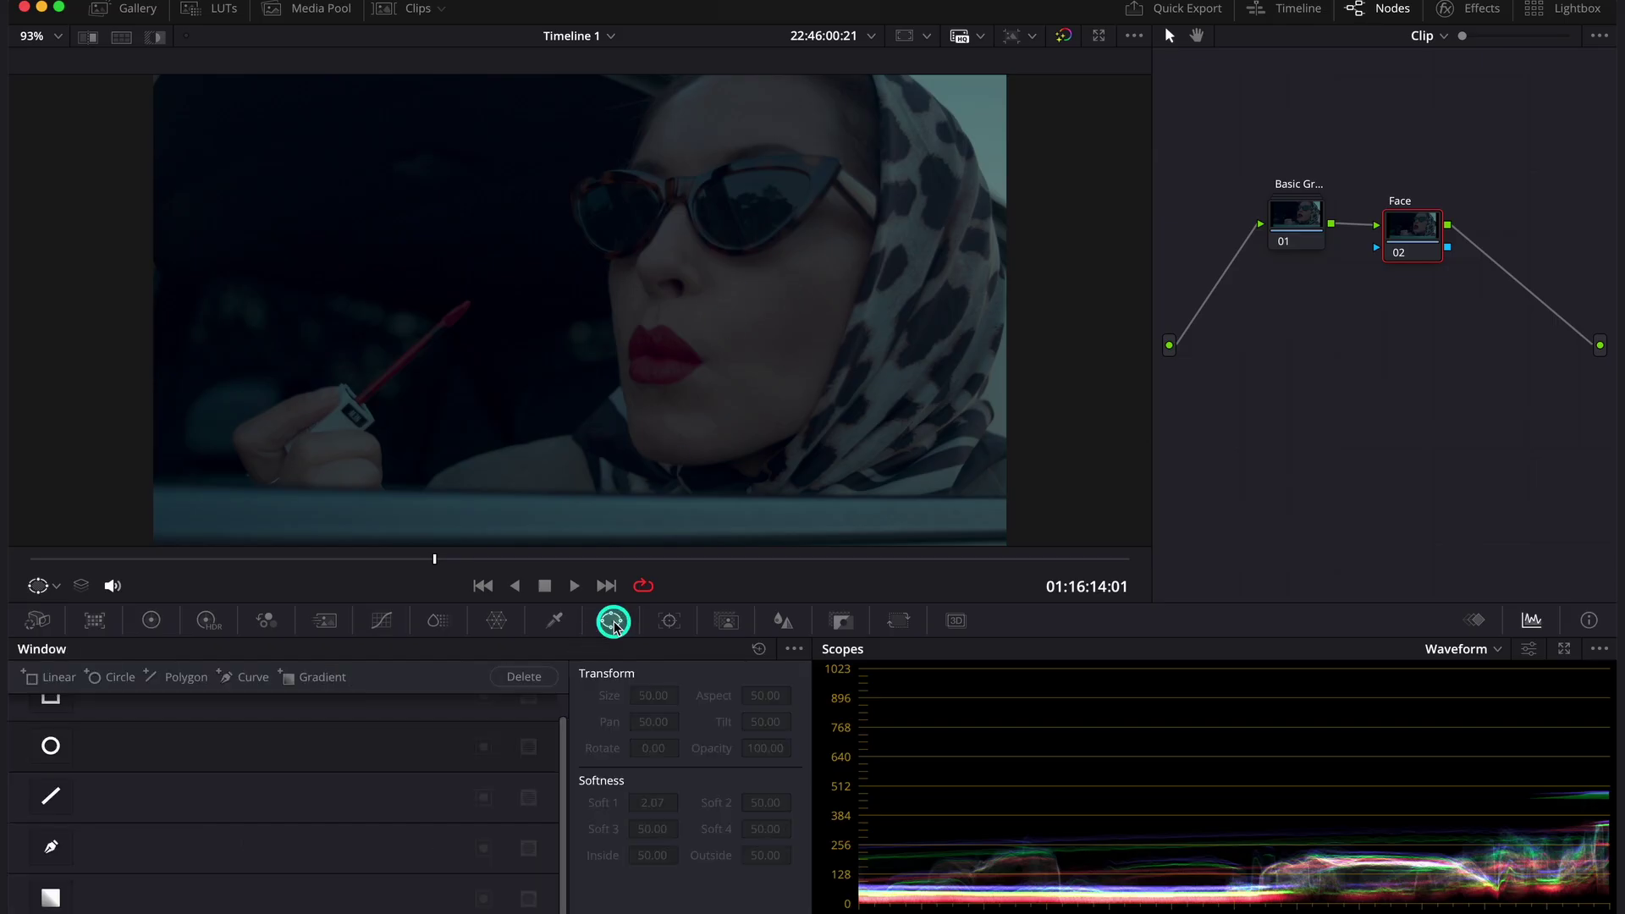
{"action": "left_click", "coordinate": [51, 745]}
{"action": "left_click_drag", "start_coordinate": [589, 303], "coordinate": [729, 294]}
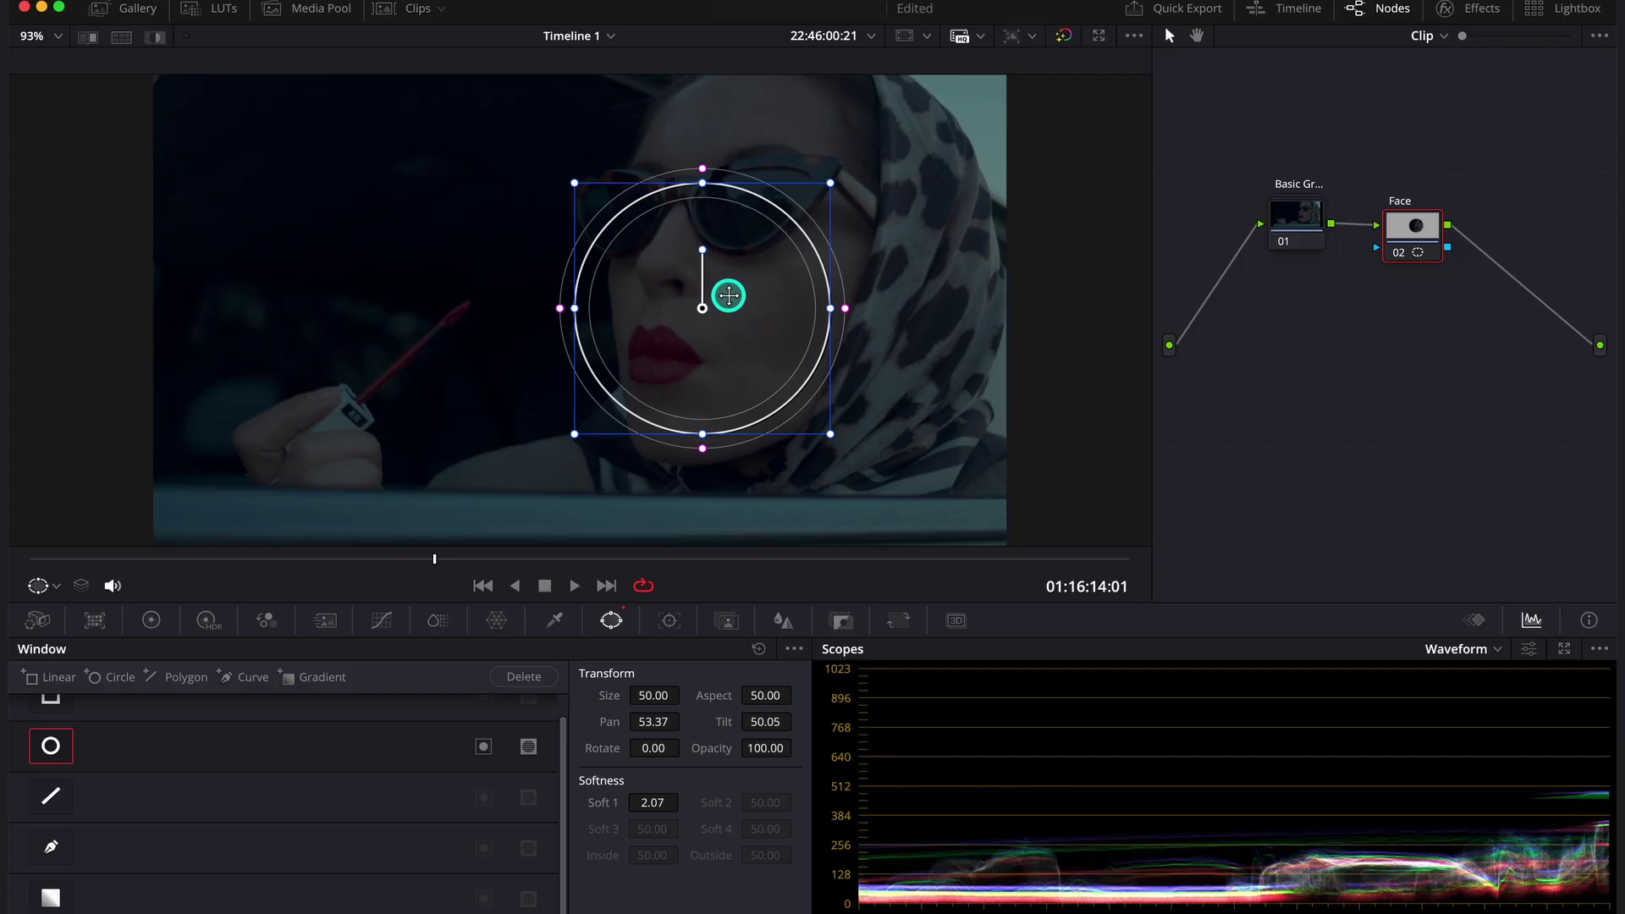
{"action": "left_click_drag", "start_coordinate": [704, 186], "coordinate": [718, 103]}
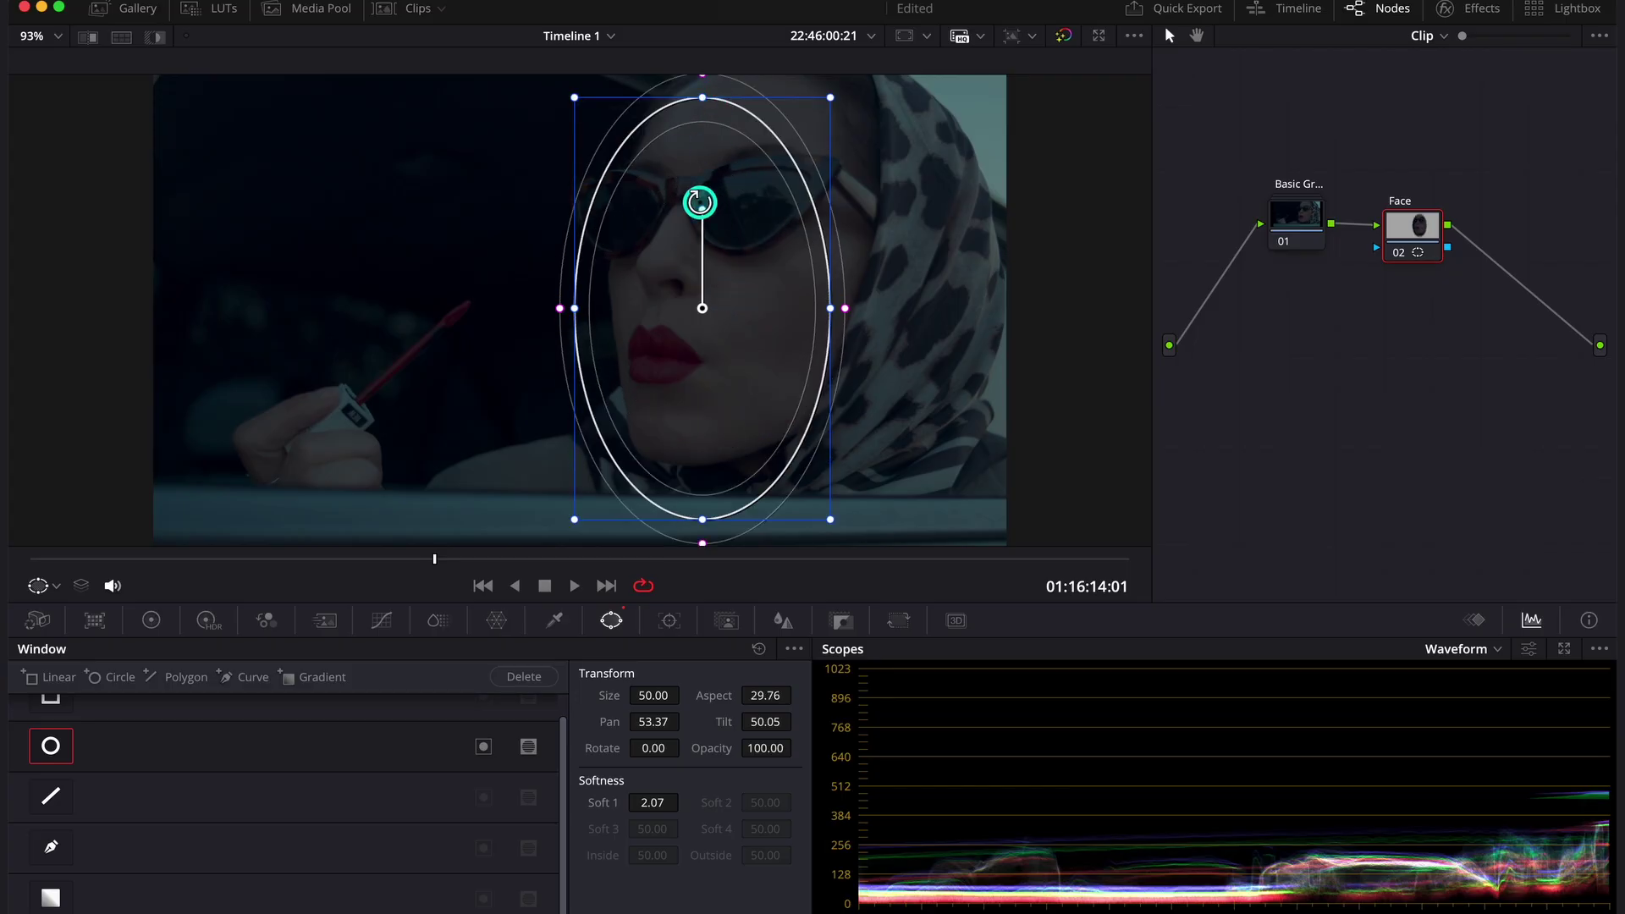
{"action": "left_click_drag", "start_coordinate": [699, 201], "coordinate": [746, 187]}
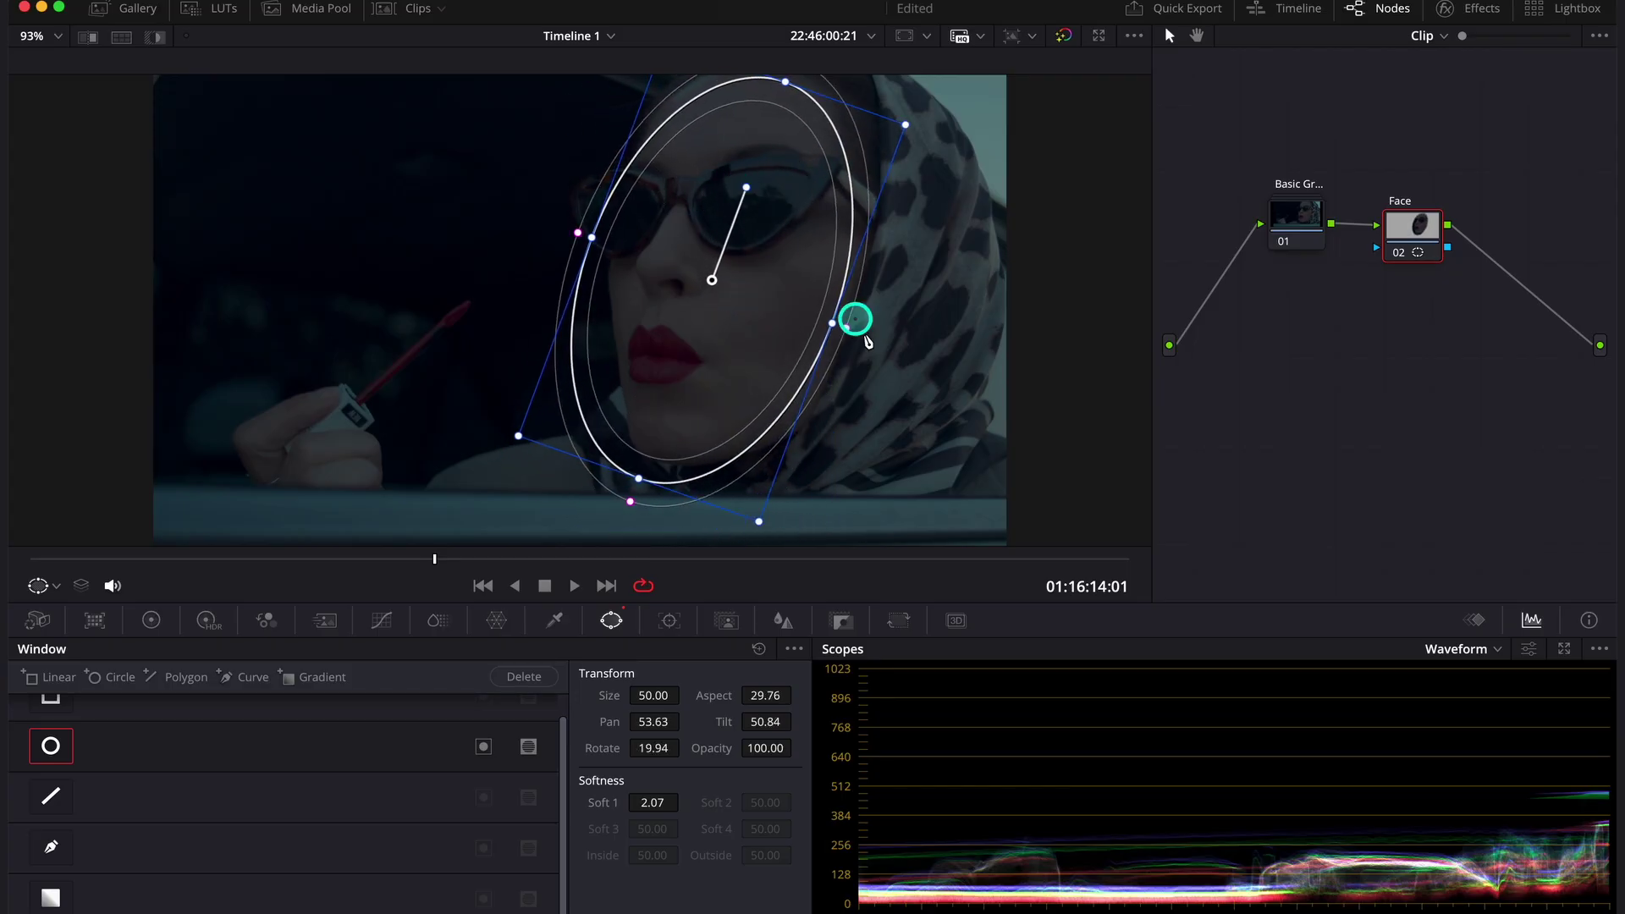
{"action": "left_click_drag", "start_coordinate": [849, 329], "coordinate": [915, 352]}
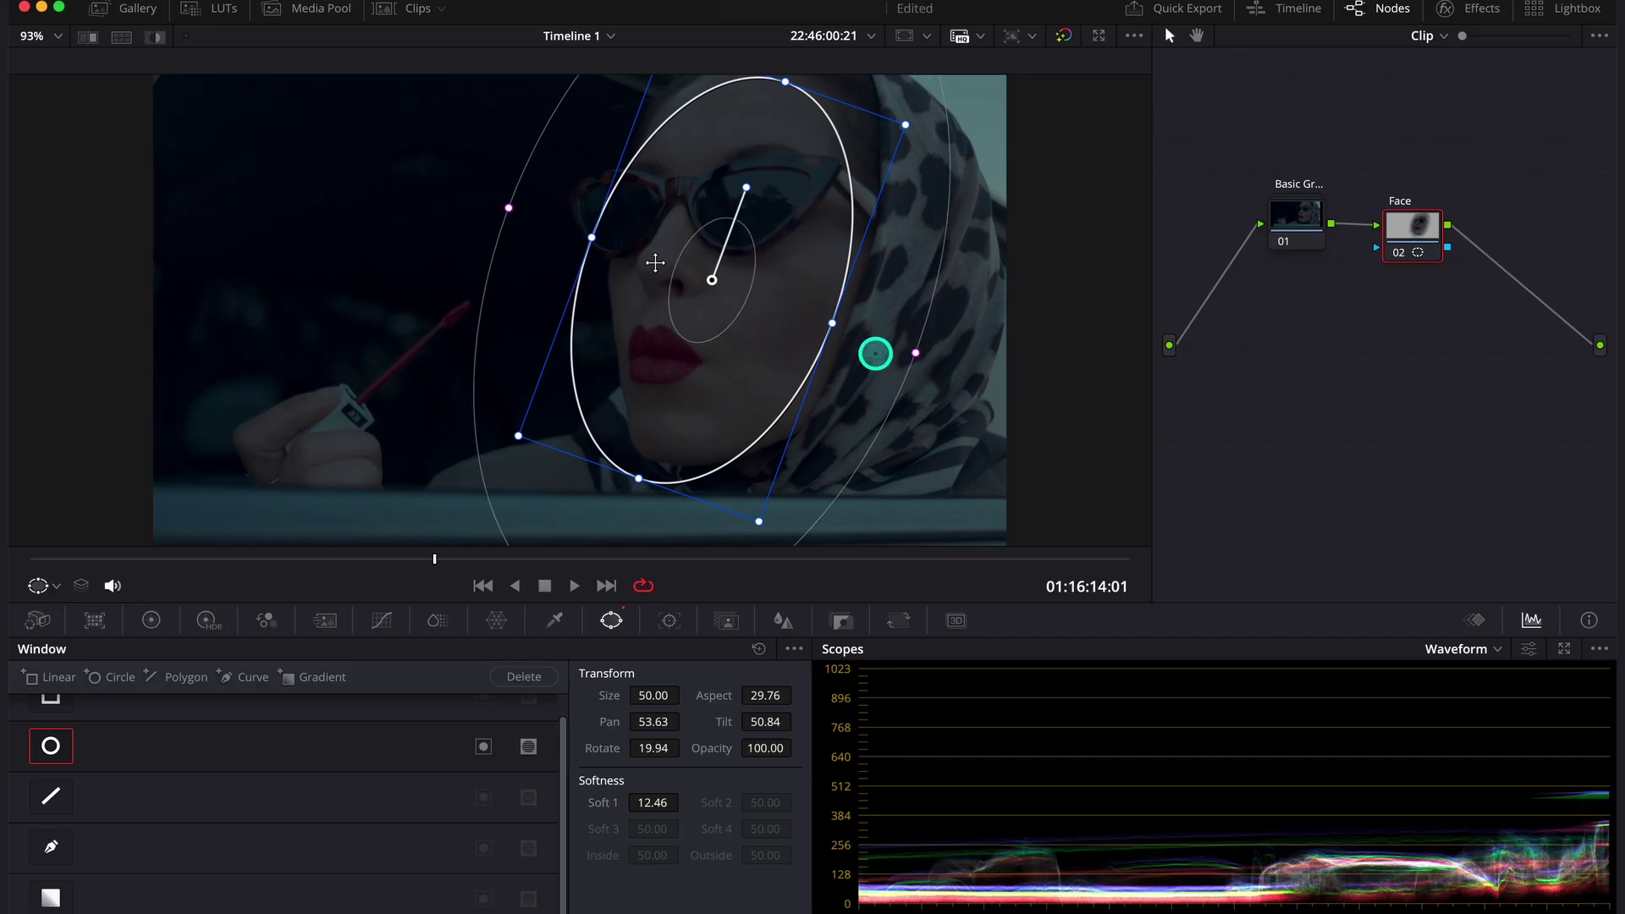
Check the oval mask as a matte, then track it across the clip in both directions
{"action": "left_click", "coordinate": [154, 37]}
{"action": "left_click", "coordinate": [154, 37]}
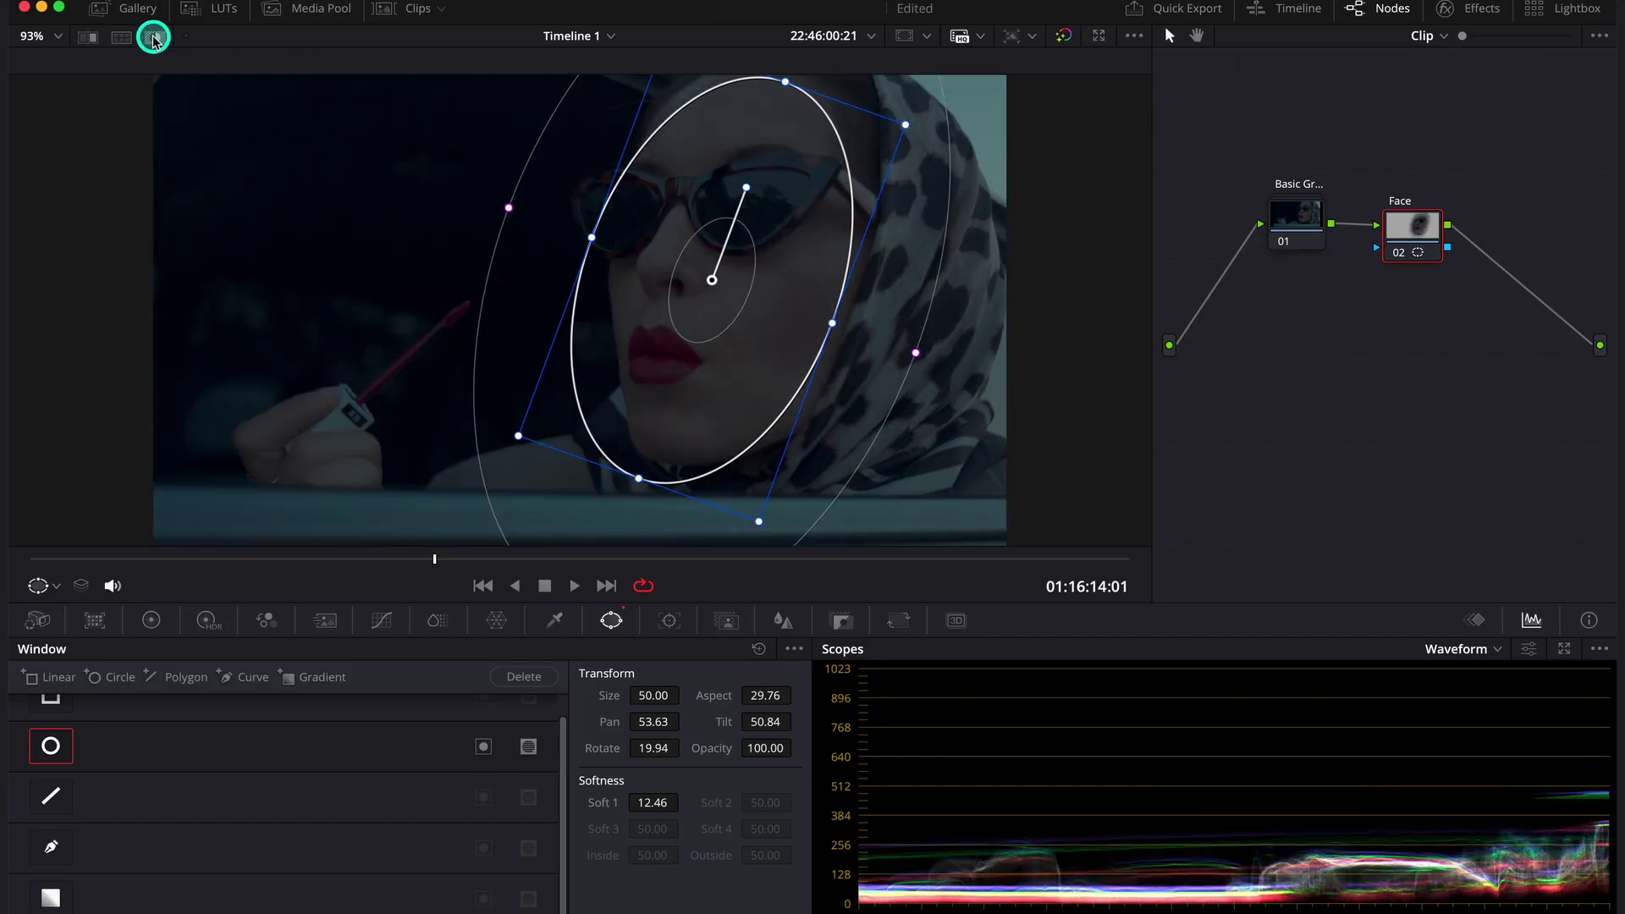
{"action": "left_click", "coordinate": [668, 620]}
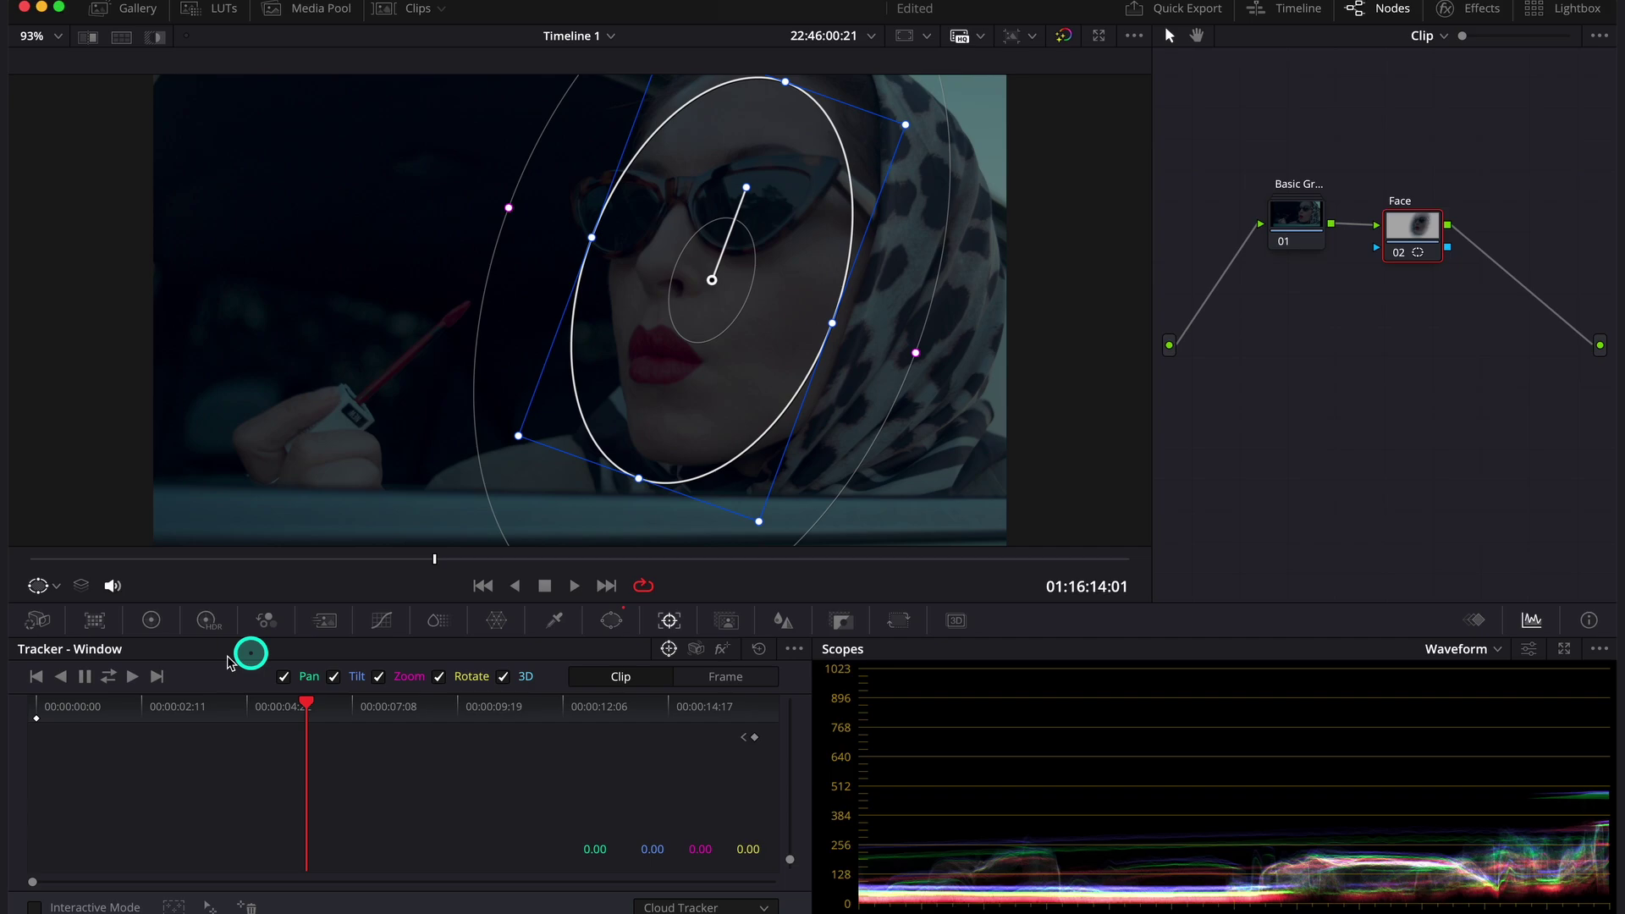
{"action": "left_click", "coordinate": [114, 682]}
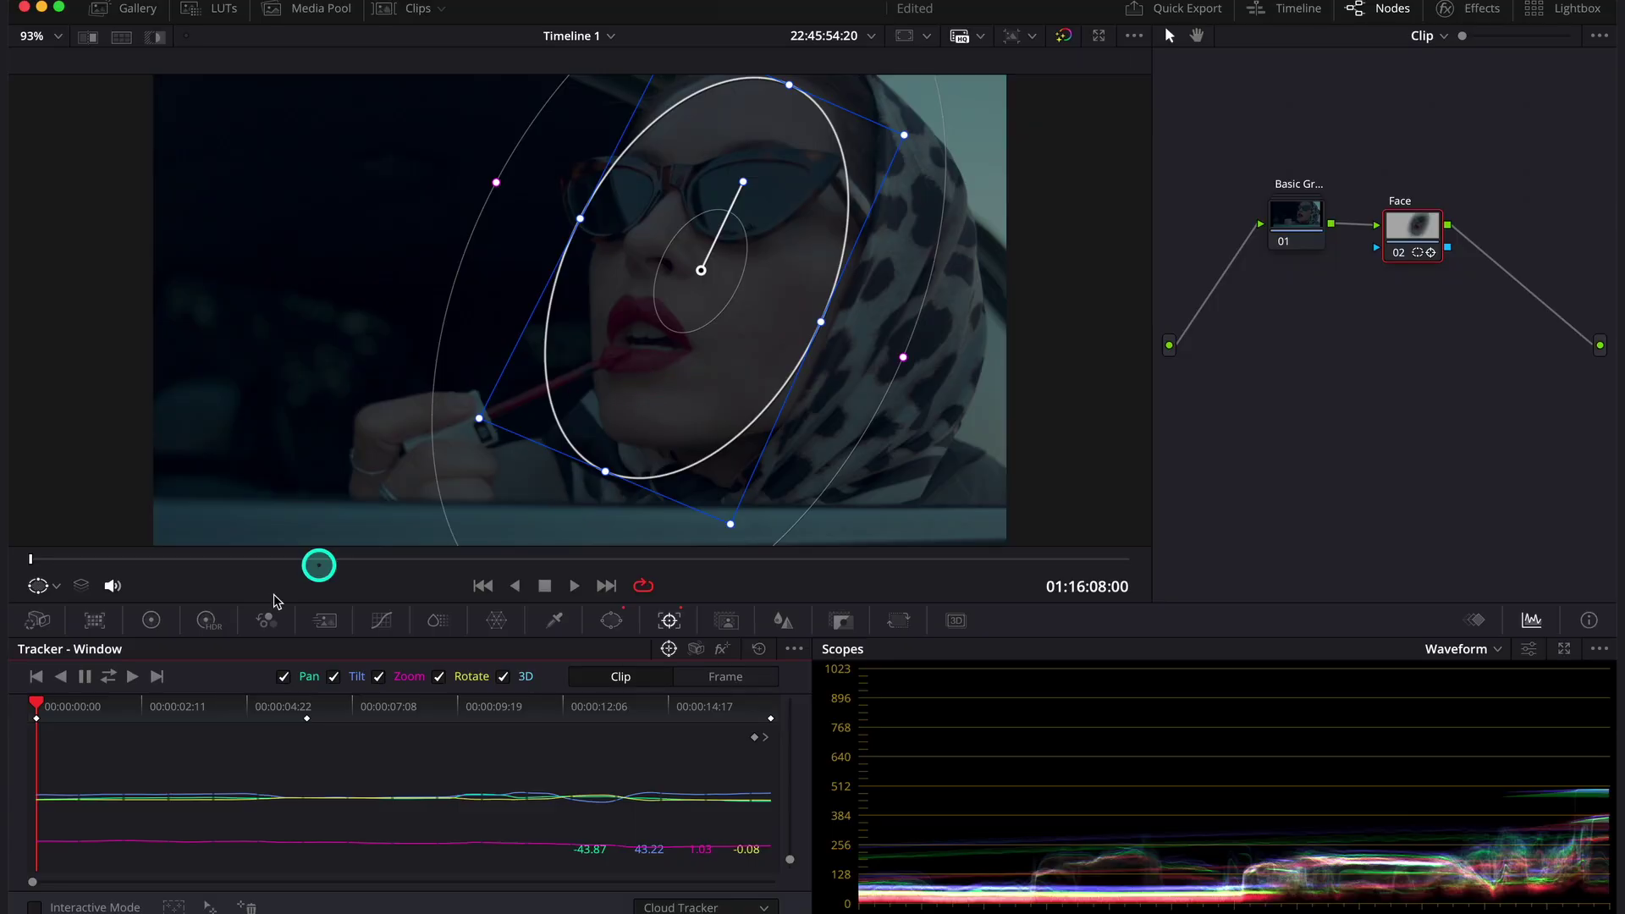
Raise the Face node's Gamma master wheel to 0.06 to brighten the face
{"action": "left_click", "coordinate": [159, 620]}
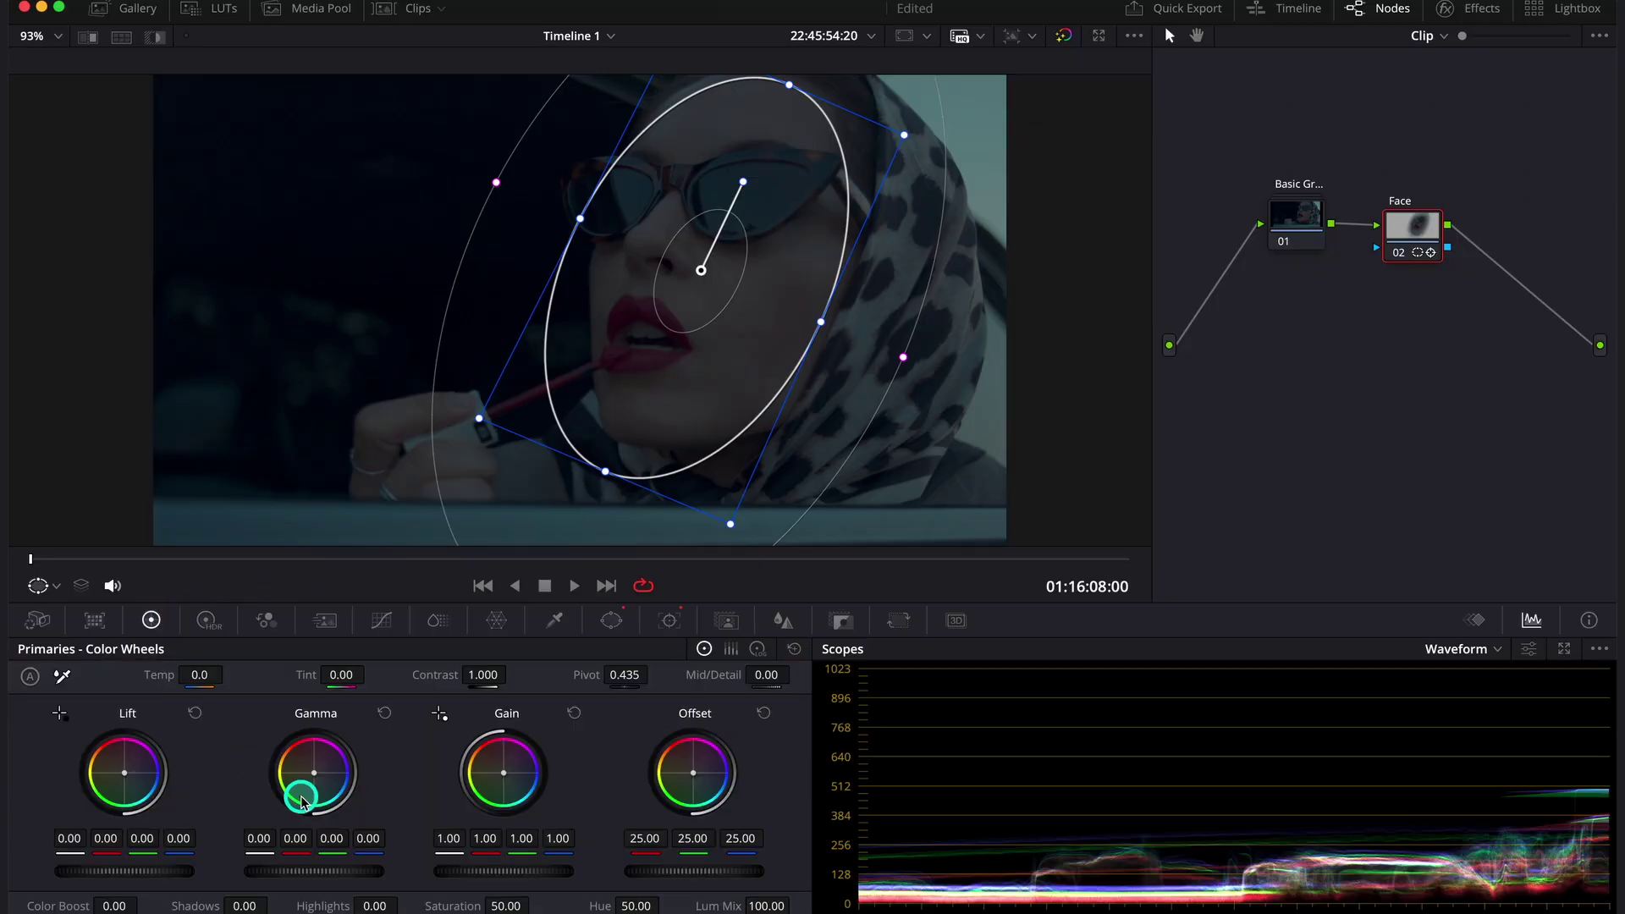
{"action": "left_click_drag", "start_coordinate": [286, 875], "coordinate": [450, 899]}
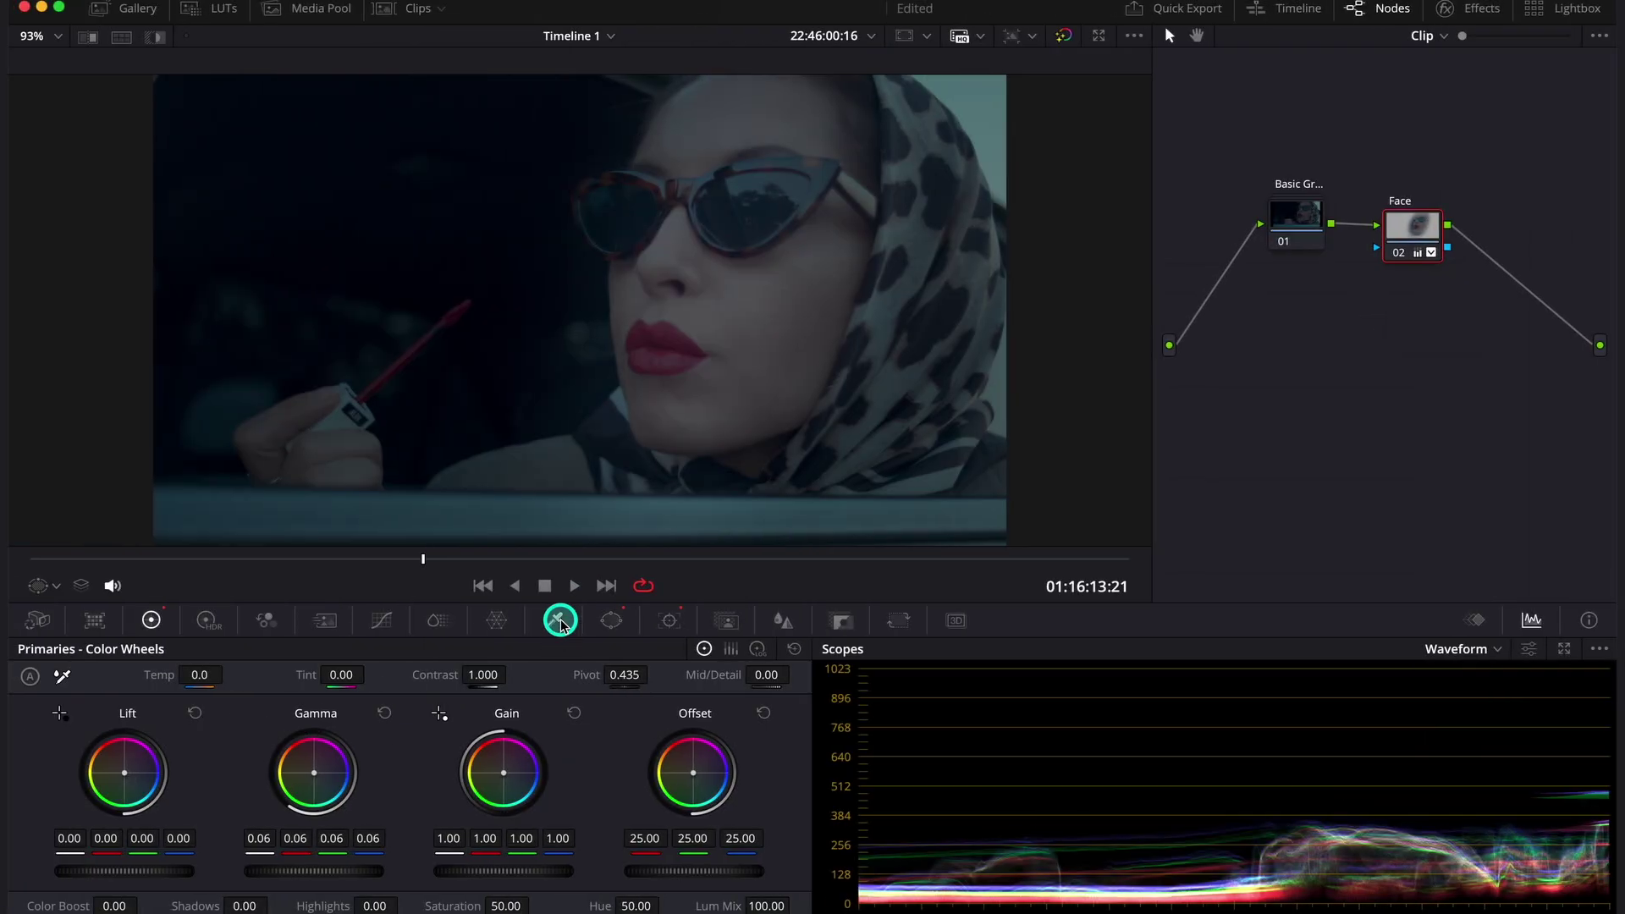
Qualify the face by luminance with Low 55.4 and L. Soft 4.3, checked in Highlight view
{"action": "left_click", "coordinate": [559, 620]}
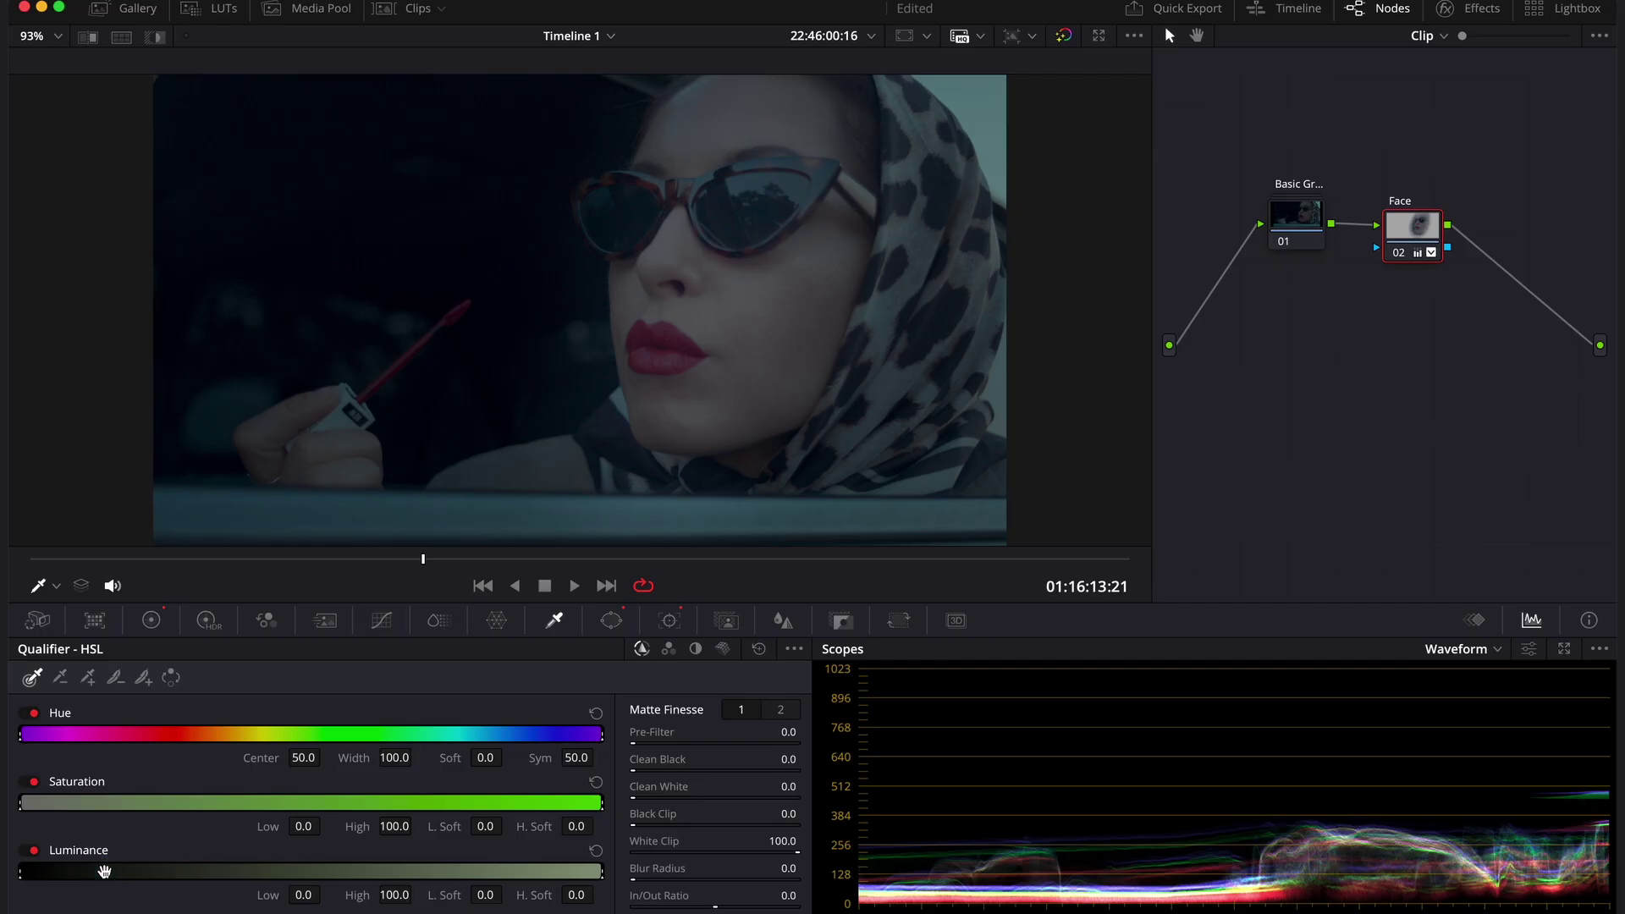
{"action": "left_click", "coordinate": [98, 863]}
{"action": "left_click", "coordinate": [154, 37]}
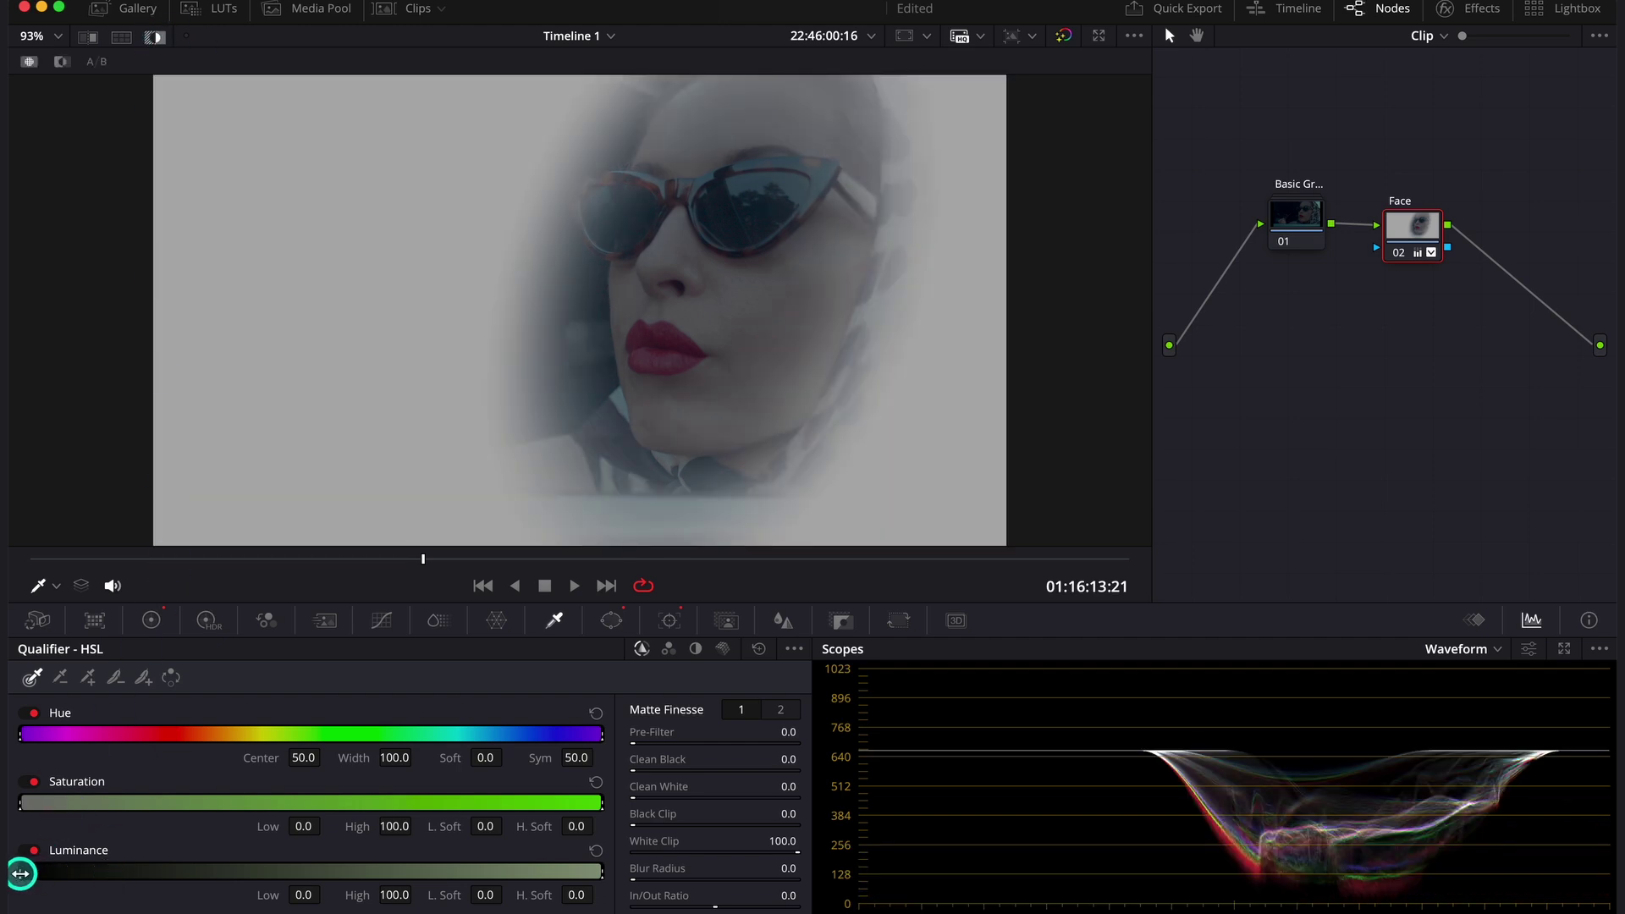
{"action": "left_click_drag", "start_coordinate": [22, 870], "coordinate": [41, 871]}
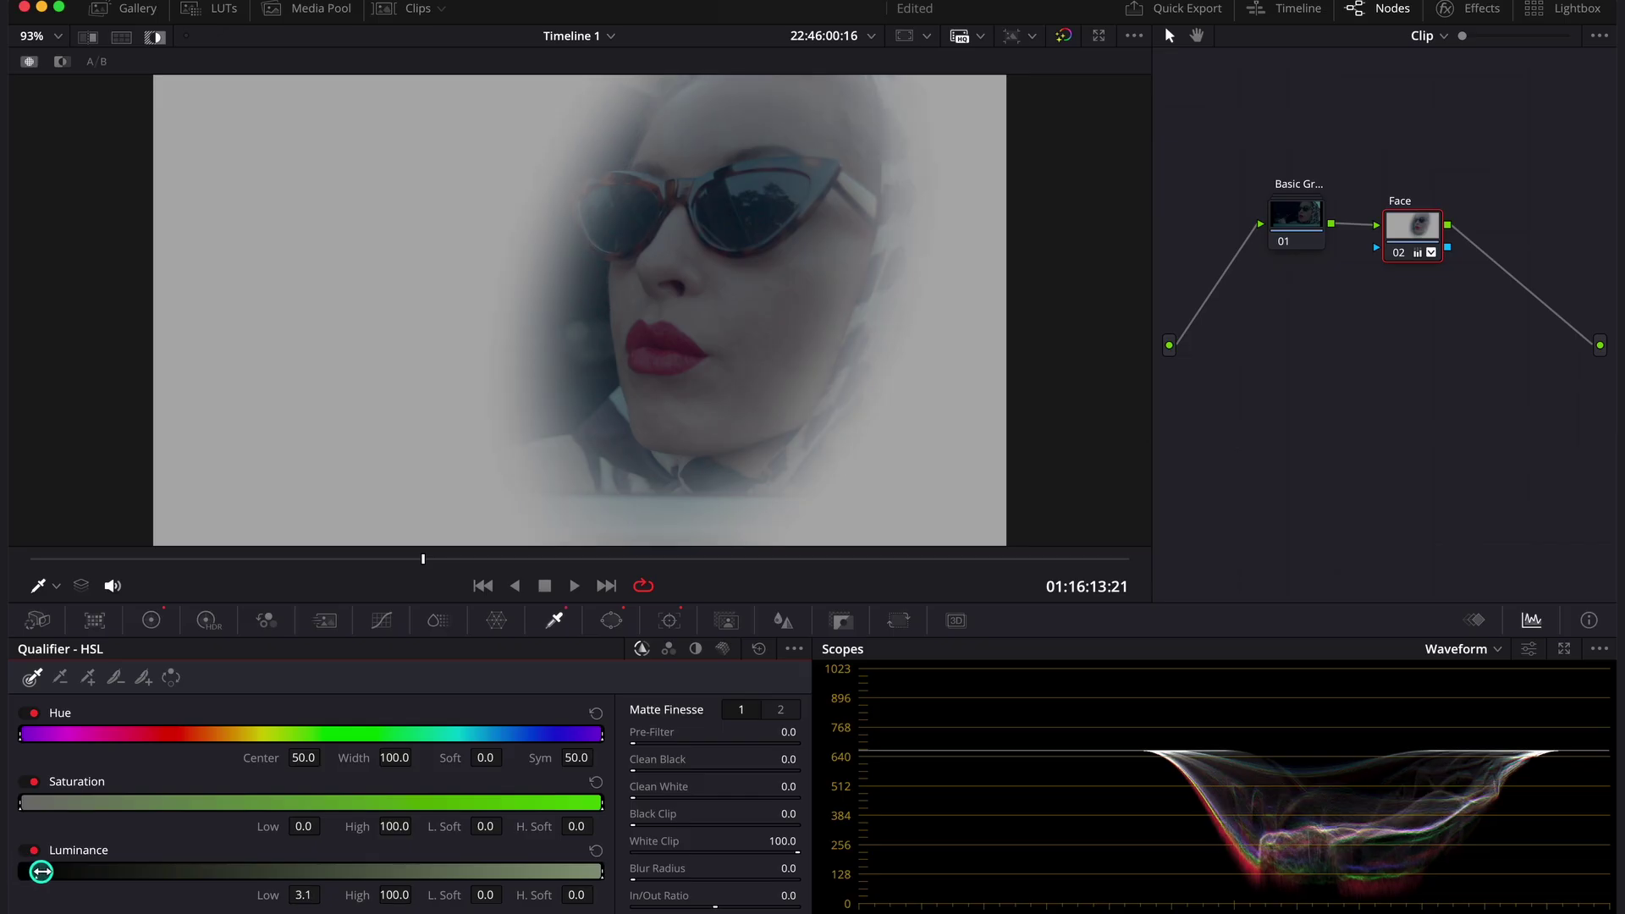
{"action": "mouse_move", "coordinate": [309, 880]}
{"action": "left_mouse_down"}
{"action": "mouse_move", "coordinate": [356, 877]}
{"action": "mouse_move", "coordinate": [340, 873]}
{"action": "left_mouse_up"}
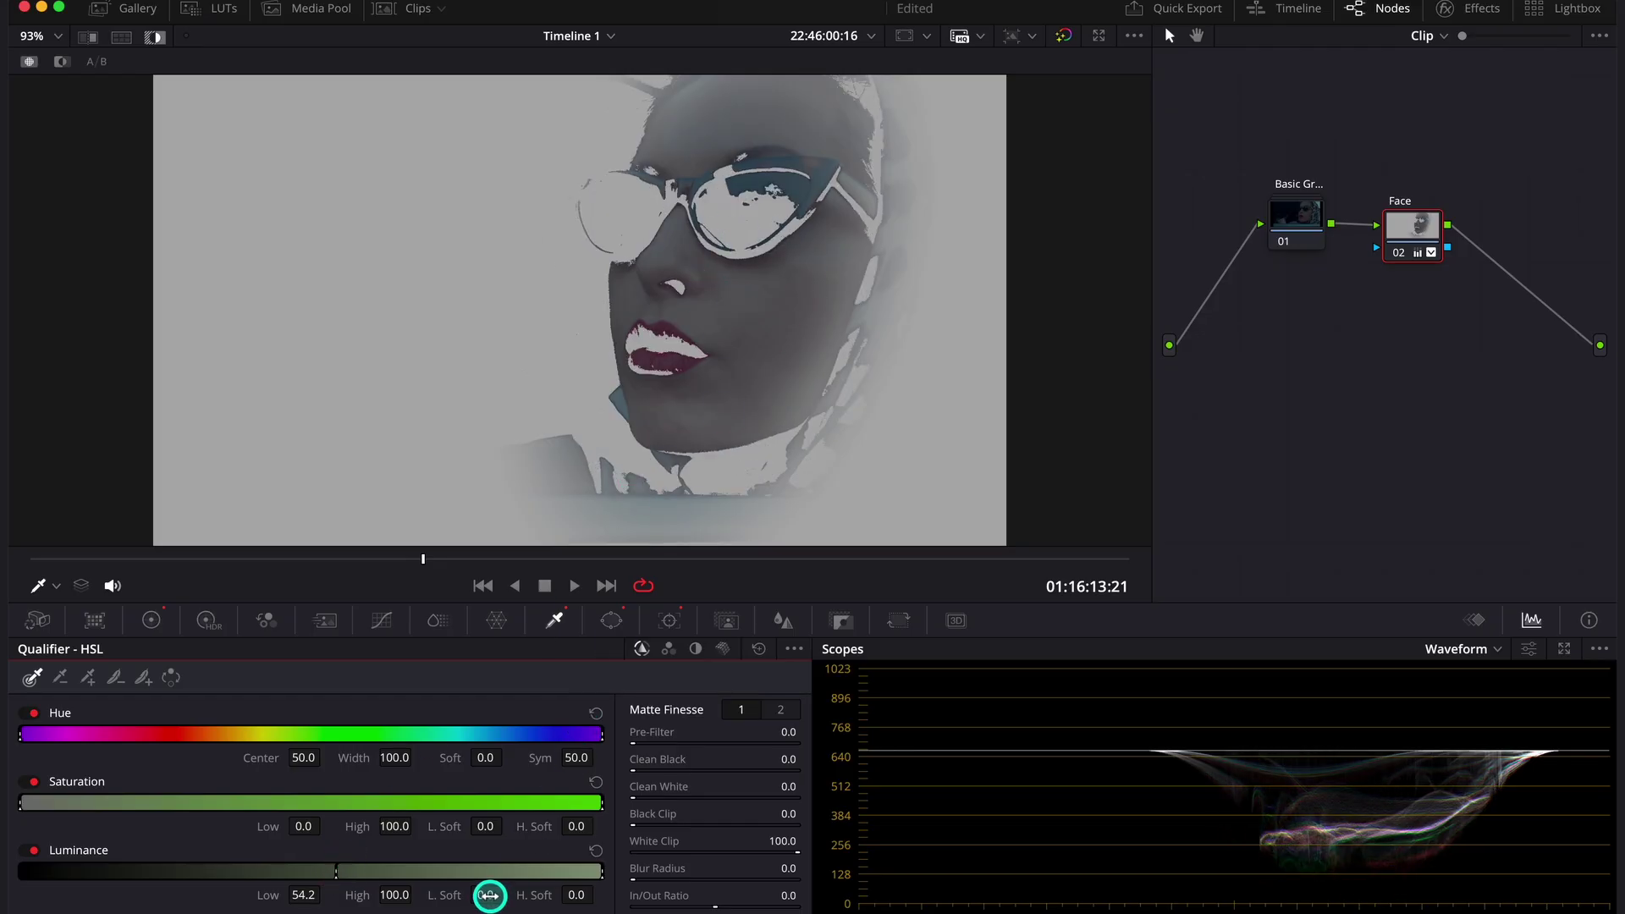
{"action": "left_click_drag", "start_coordinate": [489, 895], "coordinate": [529, 896]}
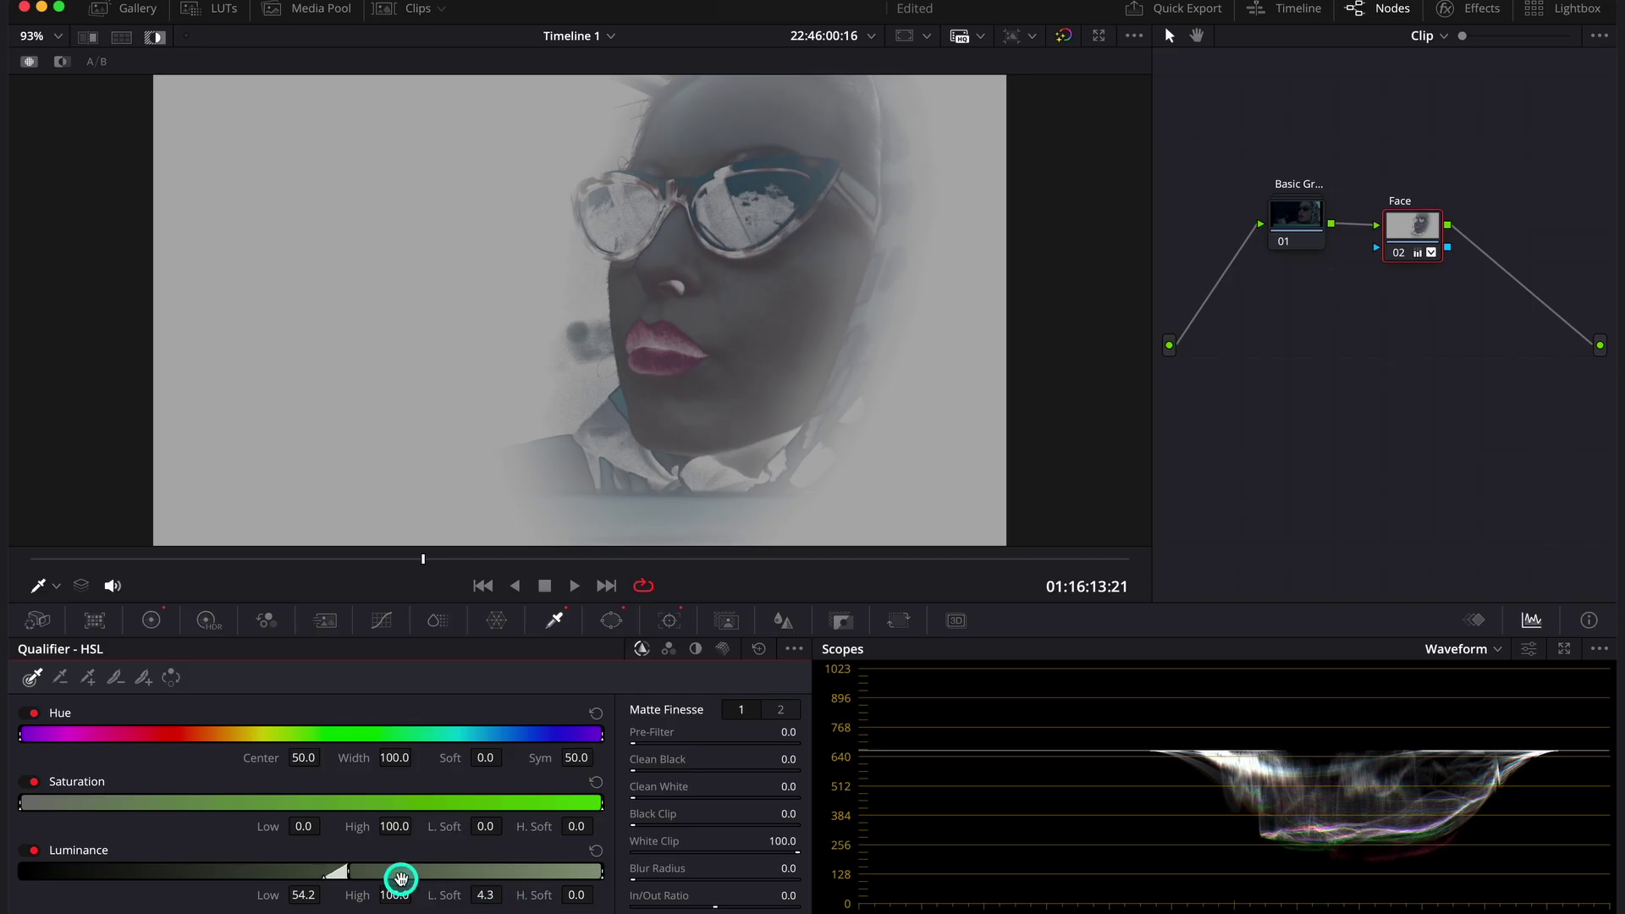
{"action": "mouse_move", "coordinate": [346, 873]}
{"action": "left_mouse_down"}
{"action": "mouse_move", "coordinate": [381, 874]}
{"action": "mouse_move", "coordinate": [338, 871]}
{"action": "mouse_move", "coordinate": [354, 870]}
{"action": "left_mouse_up"}
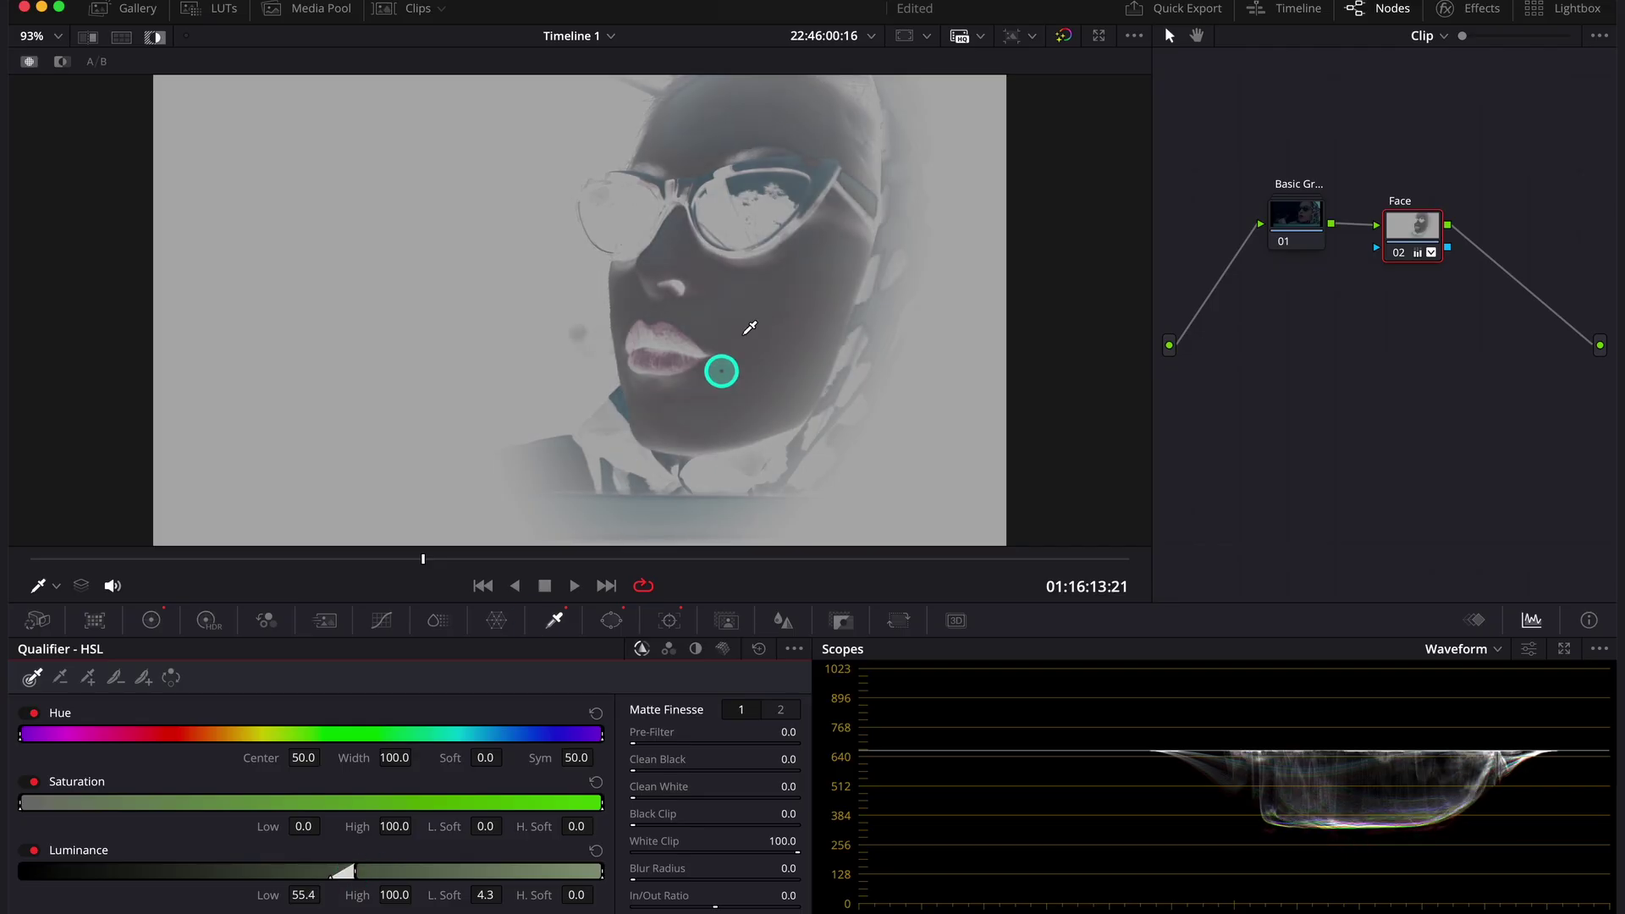
Turn off Highlight and loosen the key to Luminance Low 48.5 and L. Soft 8.9
{"action": "left_click", "coordinate": [151, 35]}
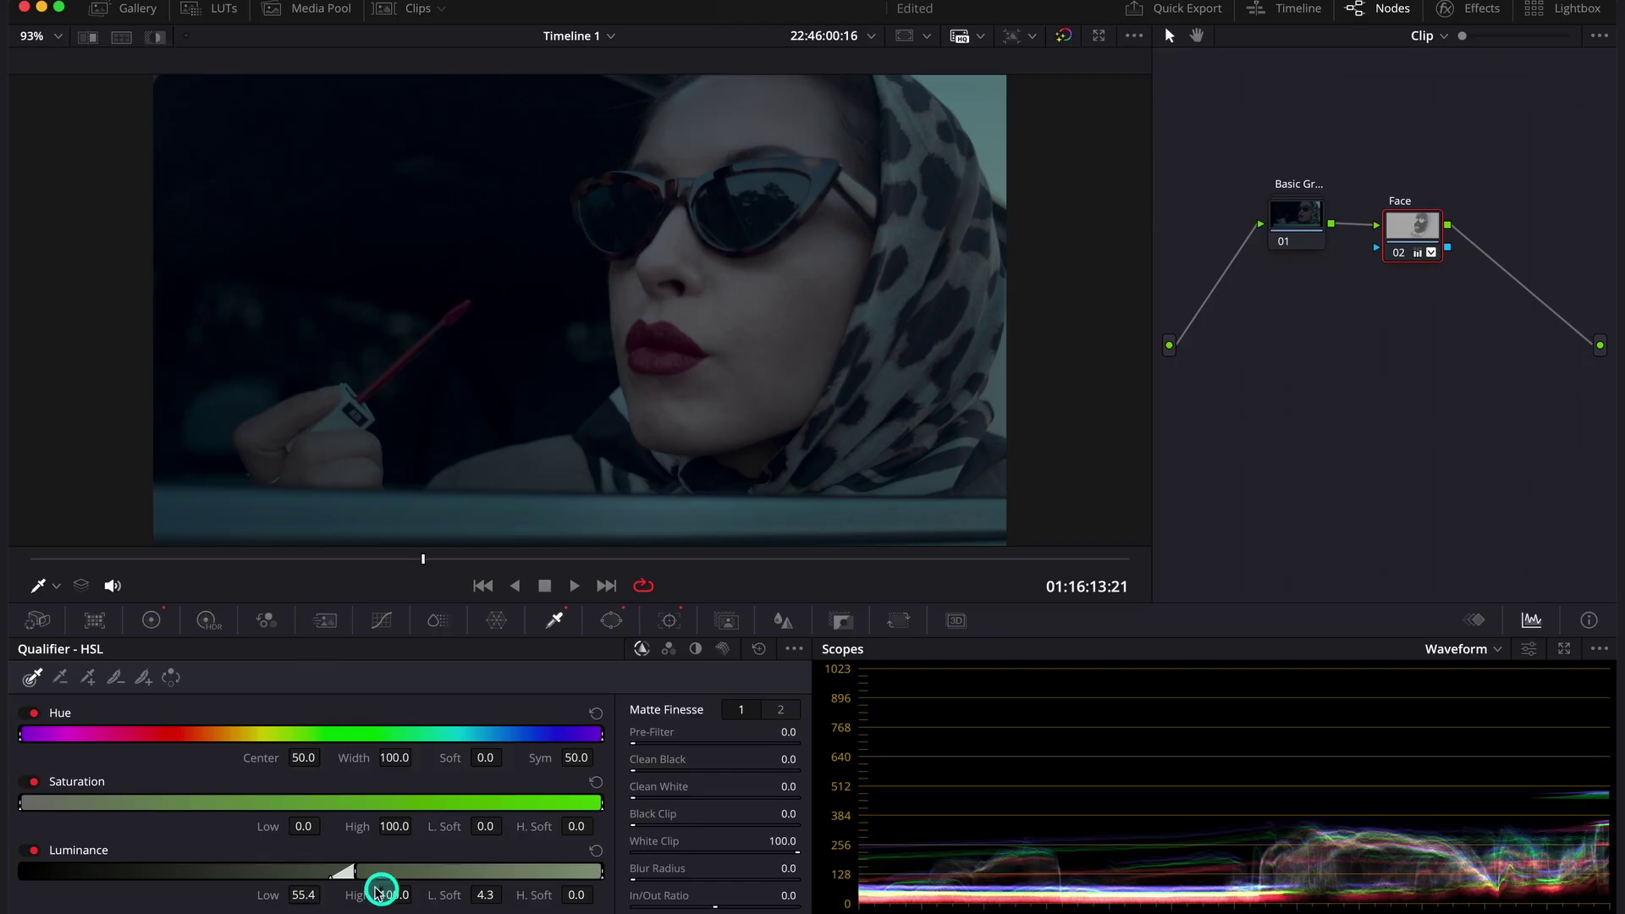
{"action": "mouse_move", "coordinate": [355, 877]}
{"action": "left_mouse_down"}
{"action": "mouse_move", "coordinate": [315, 874]}
{"action": "mouse_move", "coordinate": [357, 881]}
{"action": "left_mouse_up"}
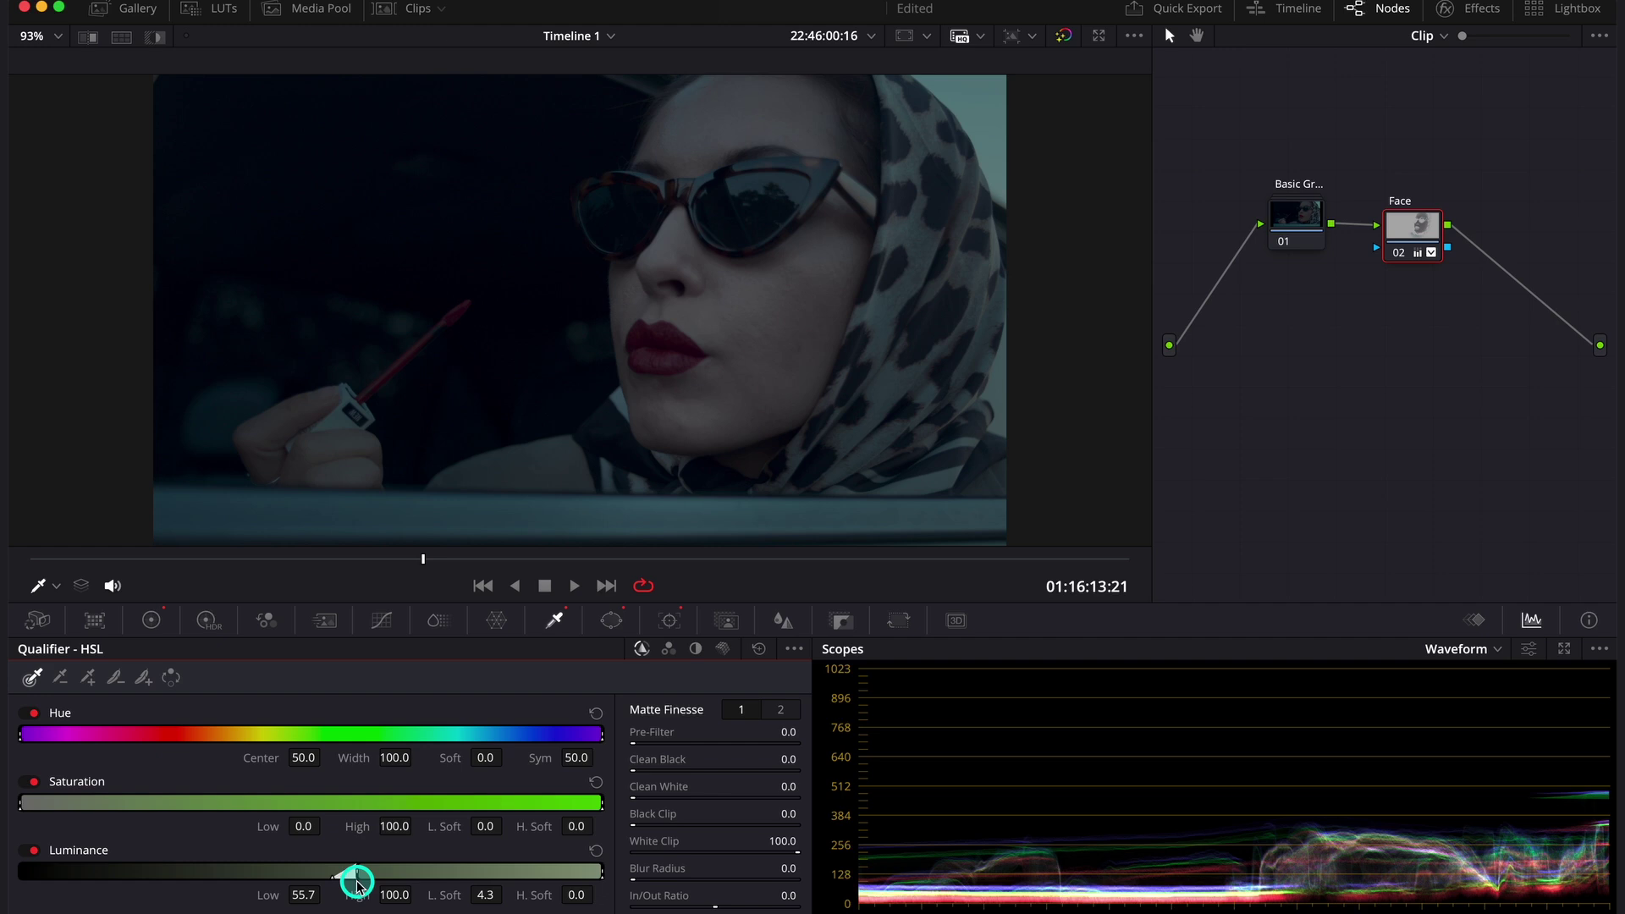
{"action": "left_click_drag", "start_coordinate": [478, 894], "coordinate": [518, 902]}
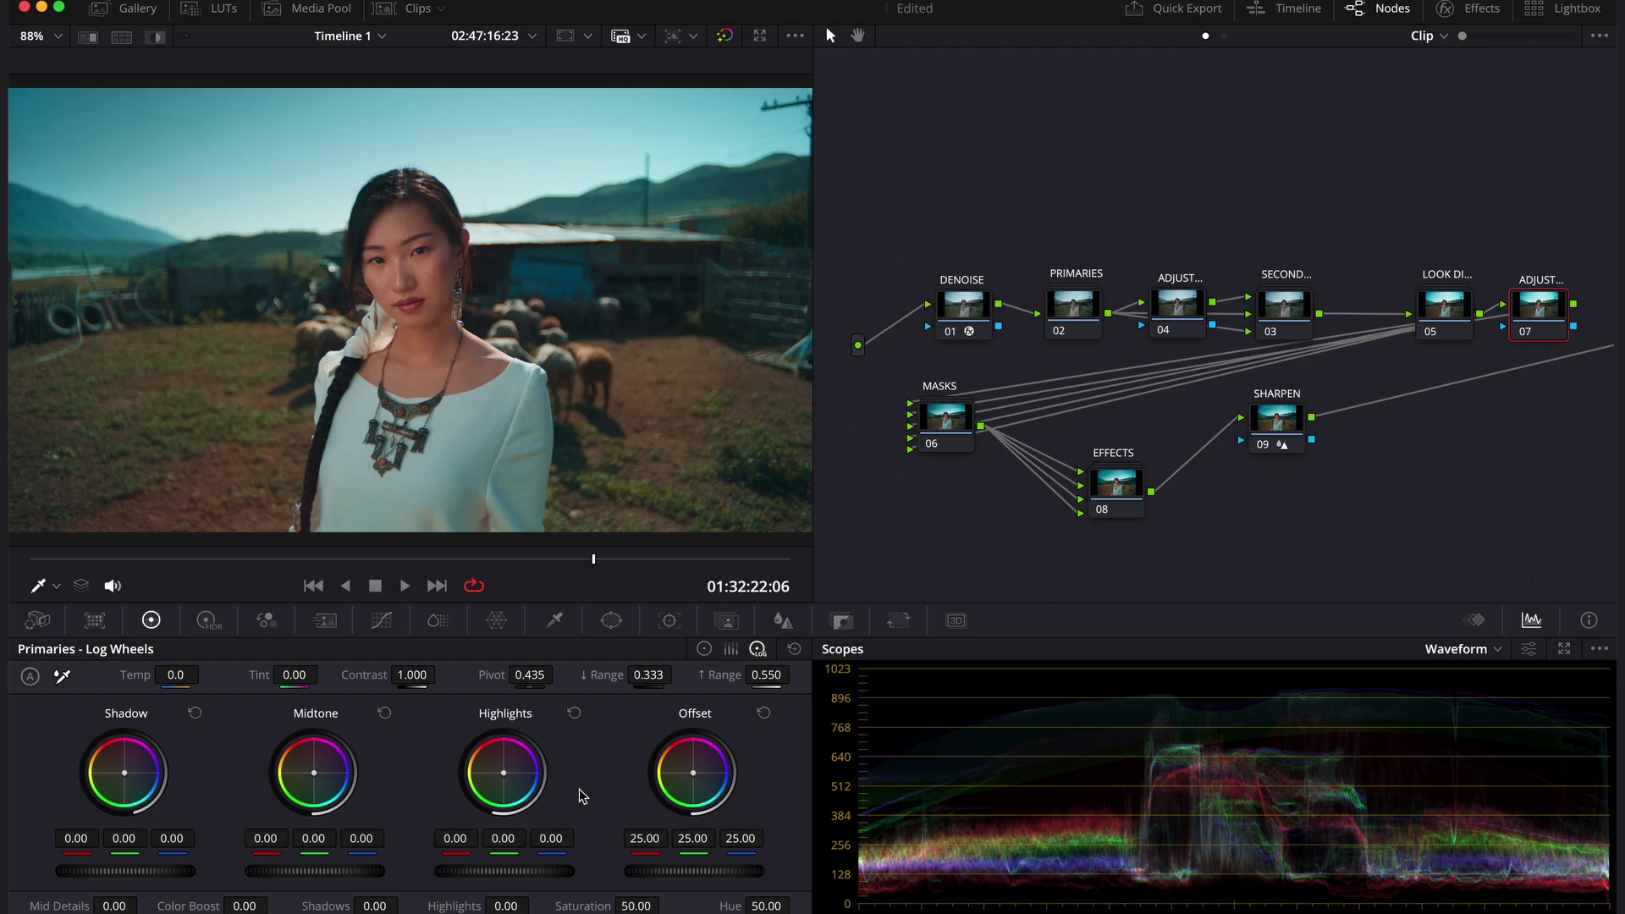
Switch the gradient chart's Primaries palette from Log Wheels to Color Wheels
{"action": "left_click", "coordinate": [703, 638]}
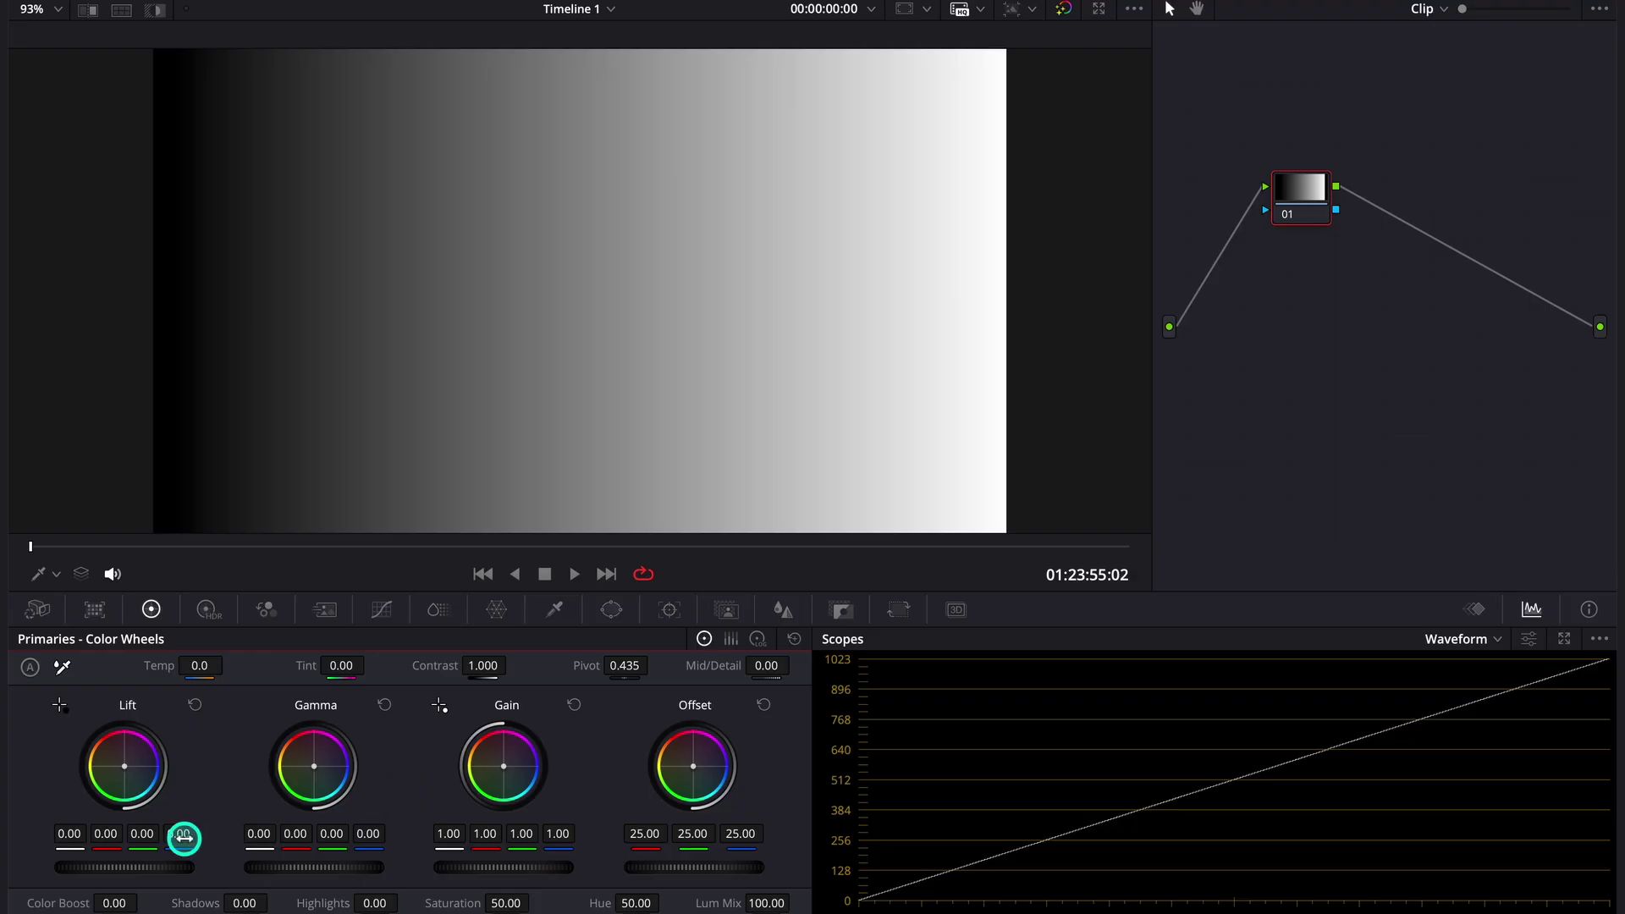
Darken the gradient with Lift -0.03, Gamma -0.01 and Gain 0.93, then reset the wheels
{"action": "mouse_move", "coordinate": [154, 869]}
{"action": "left_mouse_down"}
{"action": "mouse_move", "coordinate": [55, 838]}
{"action": "mouse_move", "coordinate": [102, 838]}
{"action": "mouse_move", "coordinate": [54, 838]}
{"action": "mouse_move", "coordinate": [127, 867]}
{"action": "left_mouse_up"}
{"action": "mouse_move", "coordinate": [347, 866]}
{"action": "left_mouse_down"}
{"action": "mouse_move", "coordinate": [246, 841]}
{"action": "mouse_move", "coordinate": [334, 859]}
{"action": "left_mouse_up"}
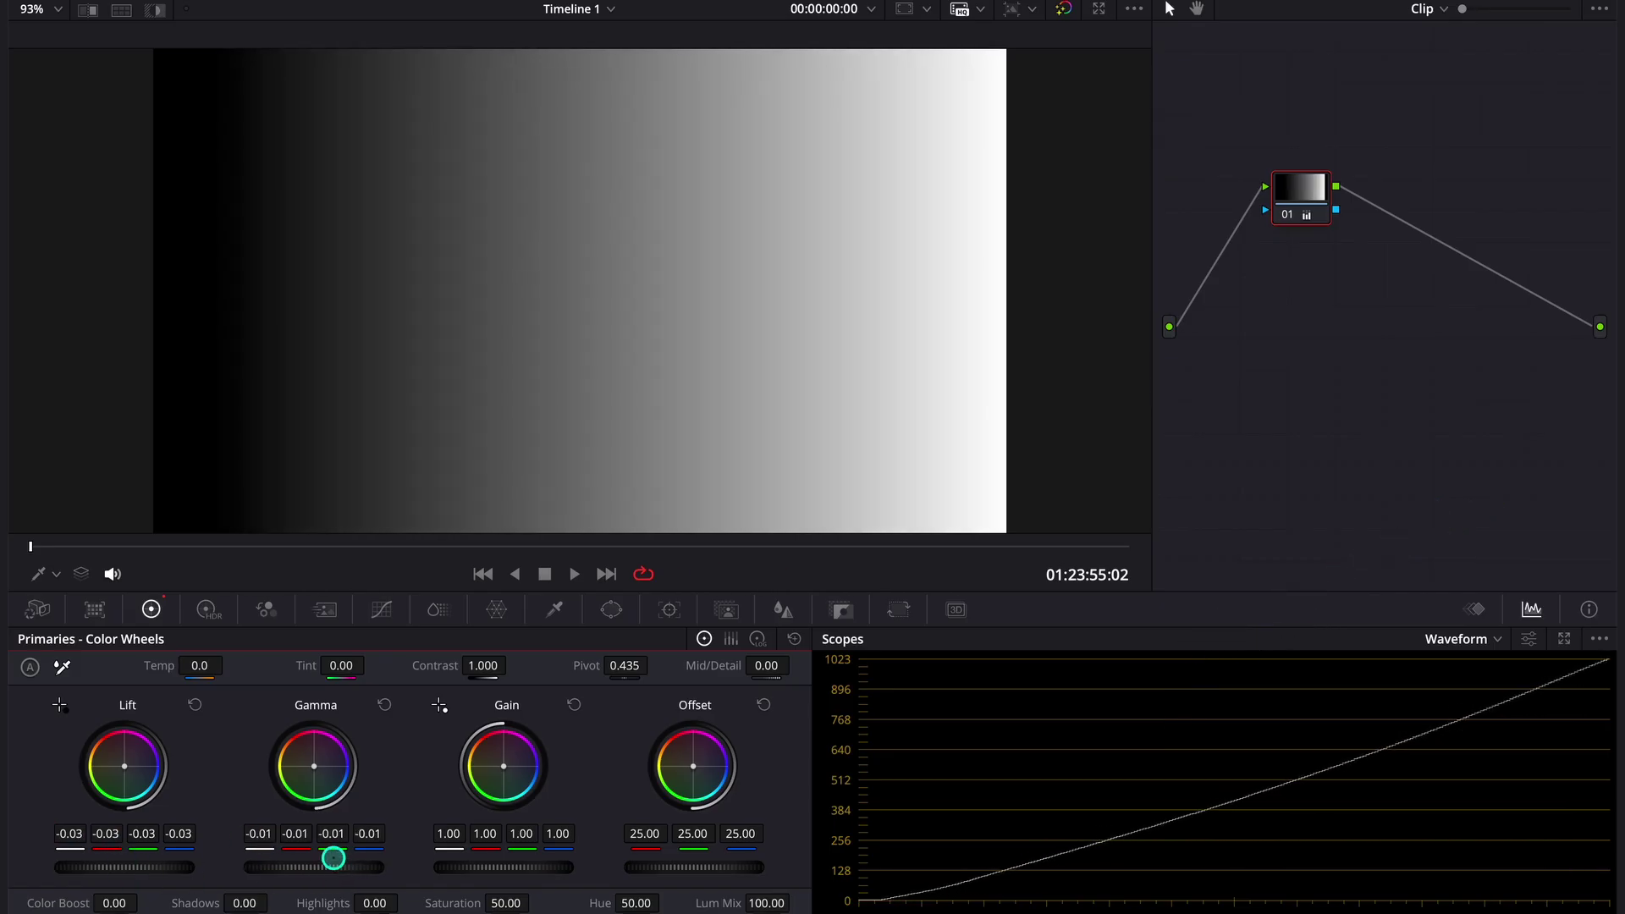
{"action": "left_click_drag", "start_coordinate": [546, 867], "coordinate": [492, 837]}
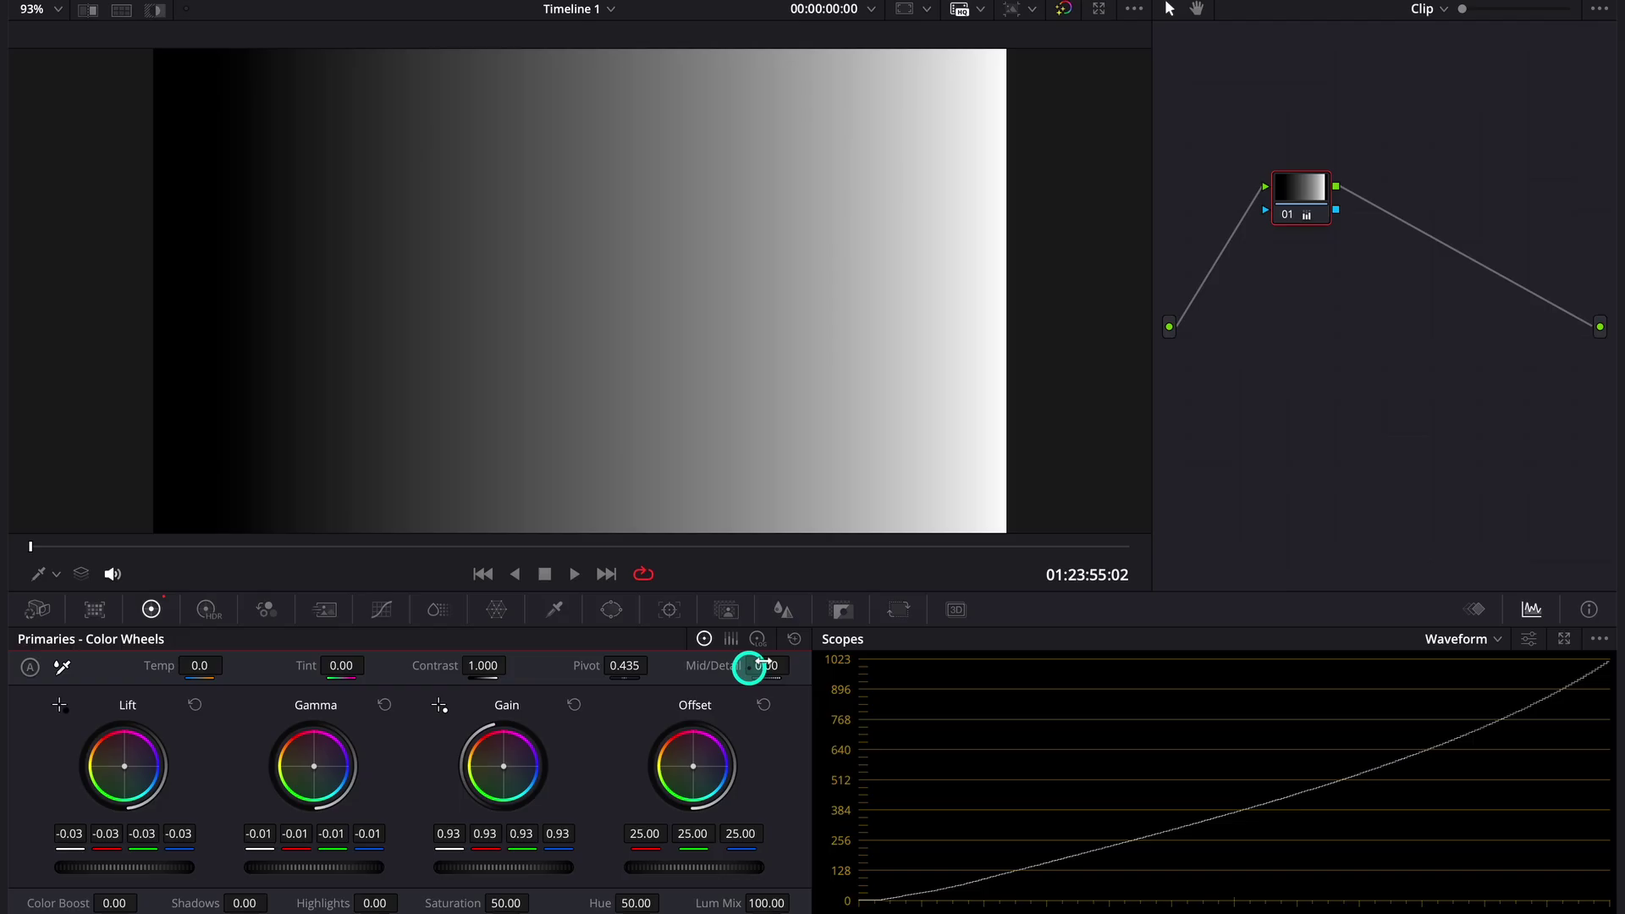
{"action": "left_click", "coordinate": [794, 638]}
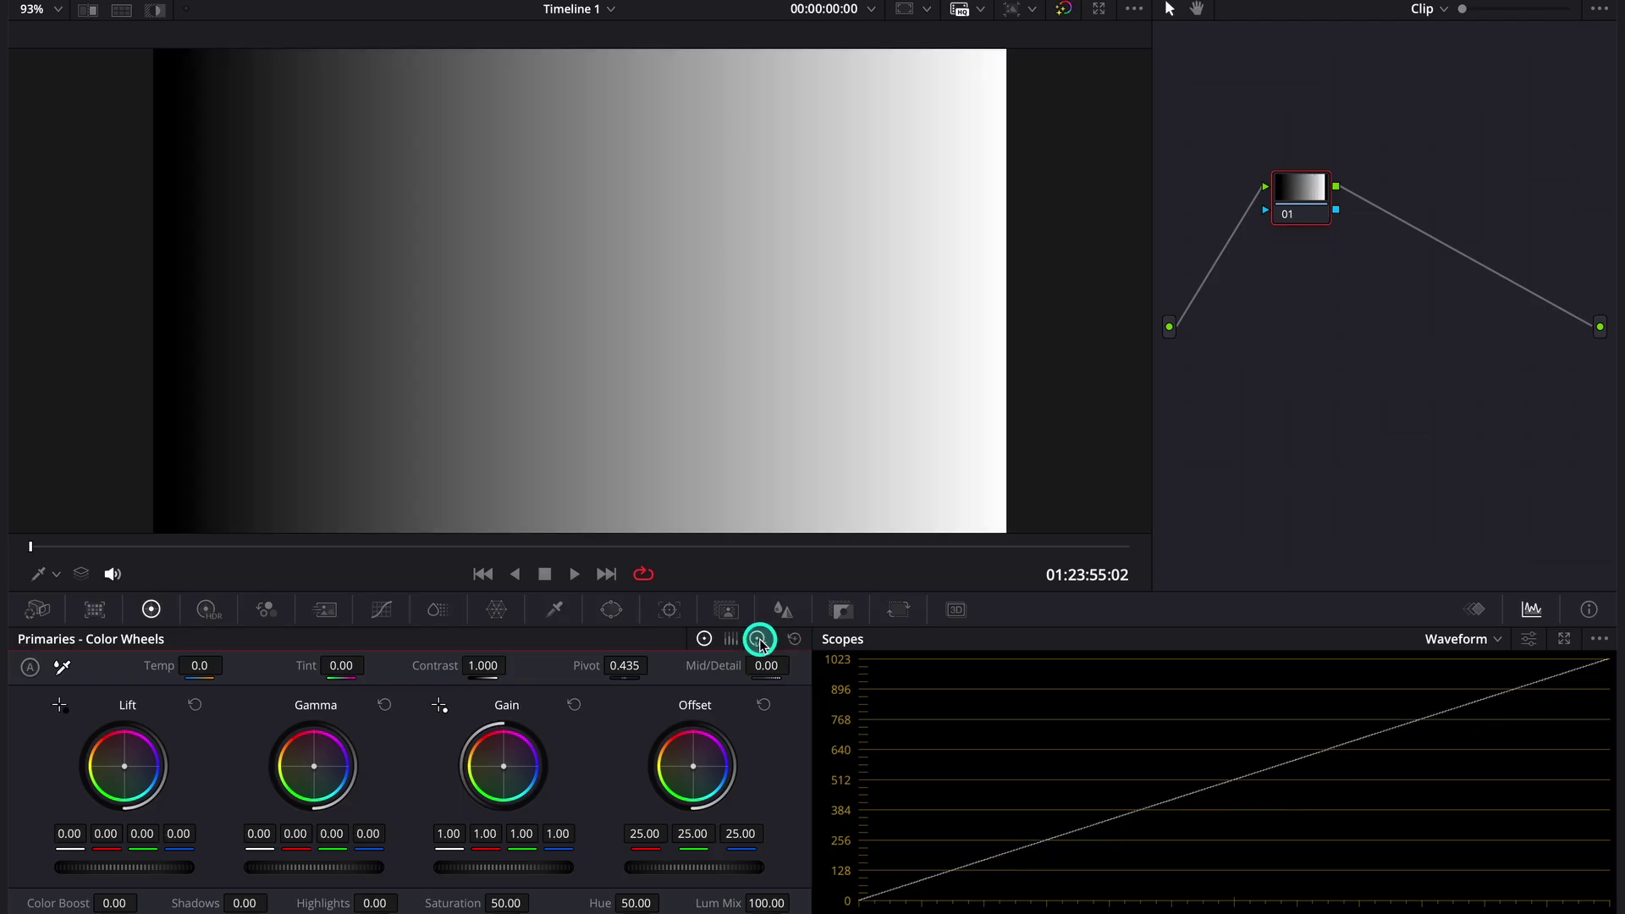
In Log Wheels, darken the ramp's shadows, nudge midtones and pull Highlights down to -0.25
{"action": "left_click", "coordinate": [758, 639]}
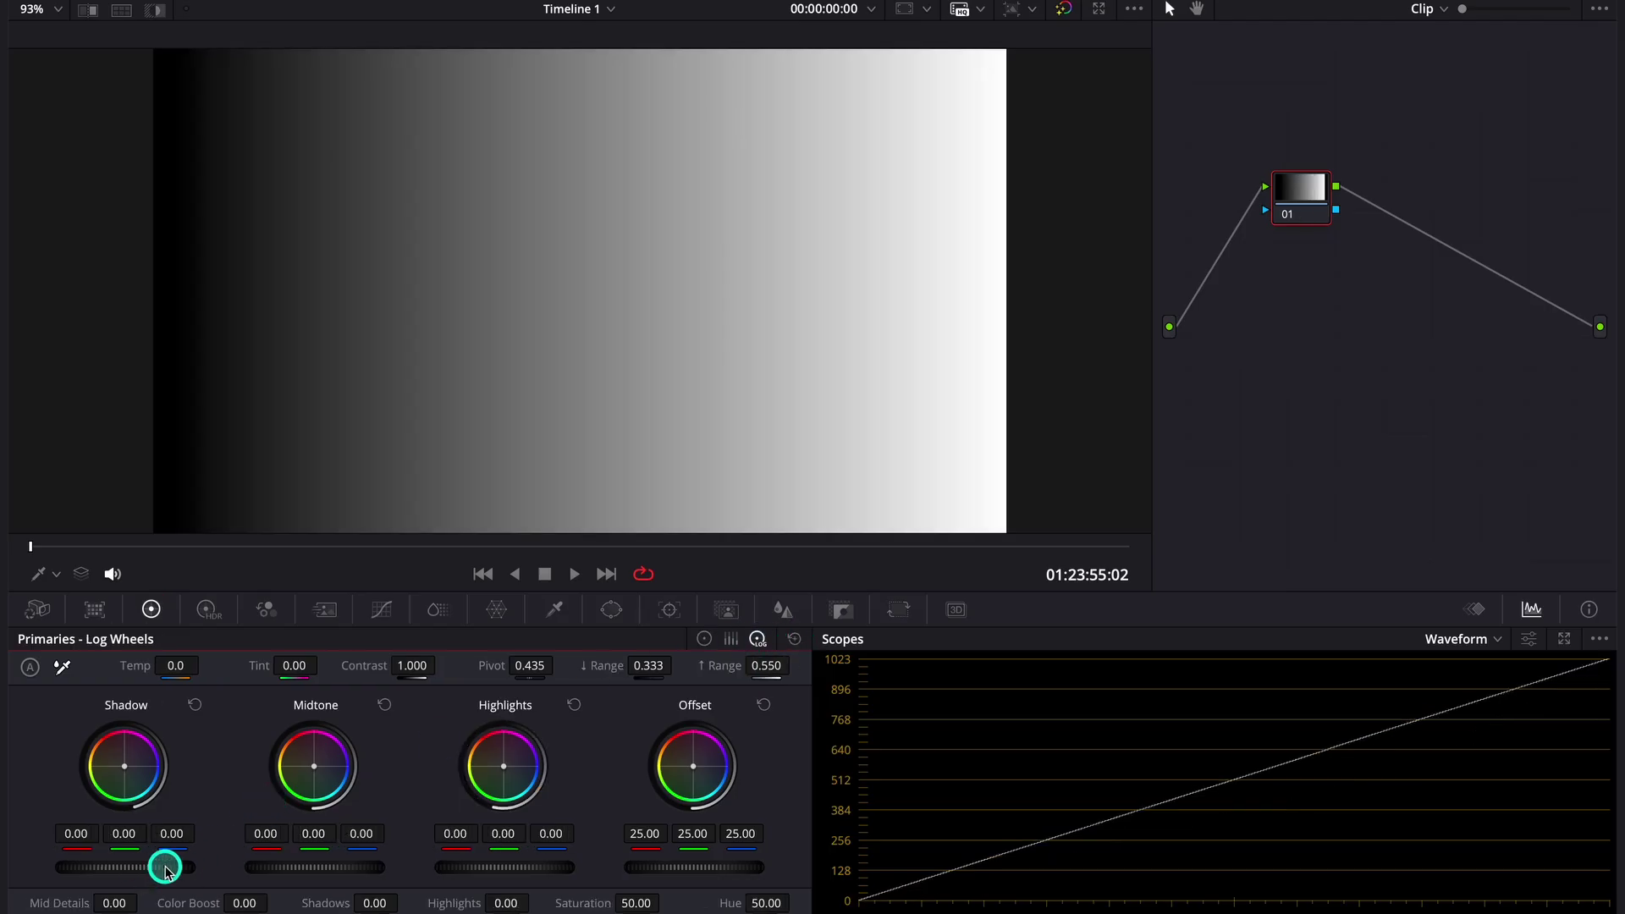
{"action": "left_click_drag", "start_coordinate": [165, 869], "coordinate": [93, 860]}
{"action": "left_click_drag", "start_coordinate": [338, 864], "coordinate": [288, 872]}
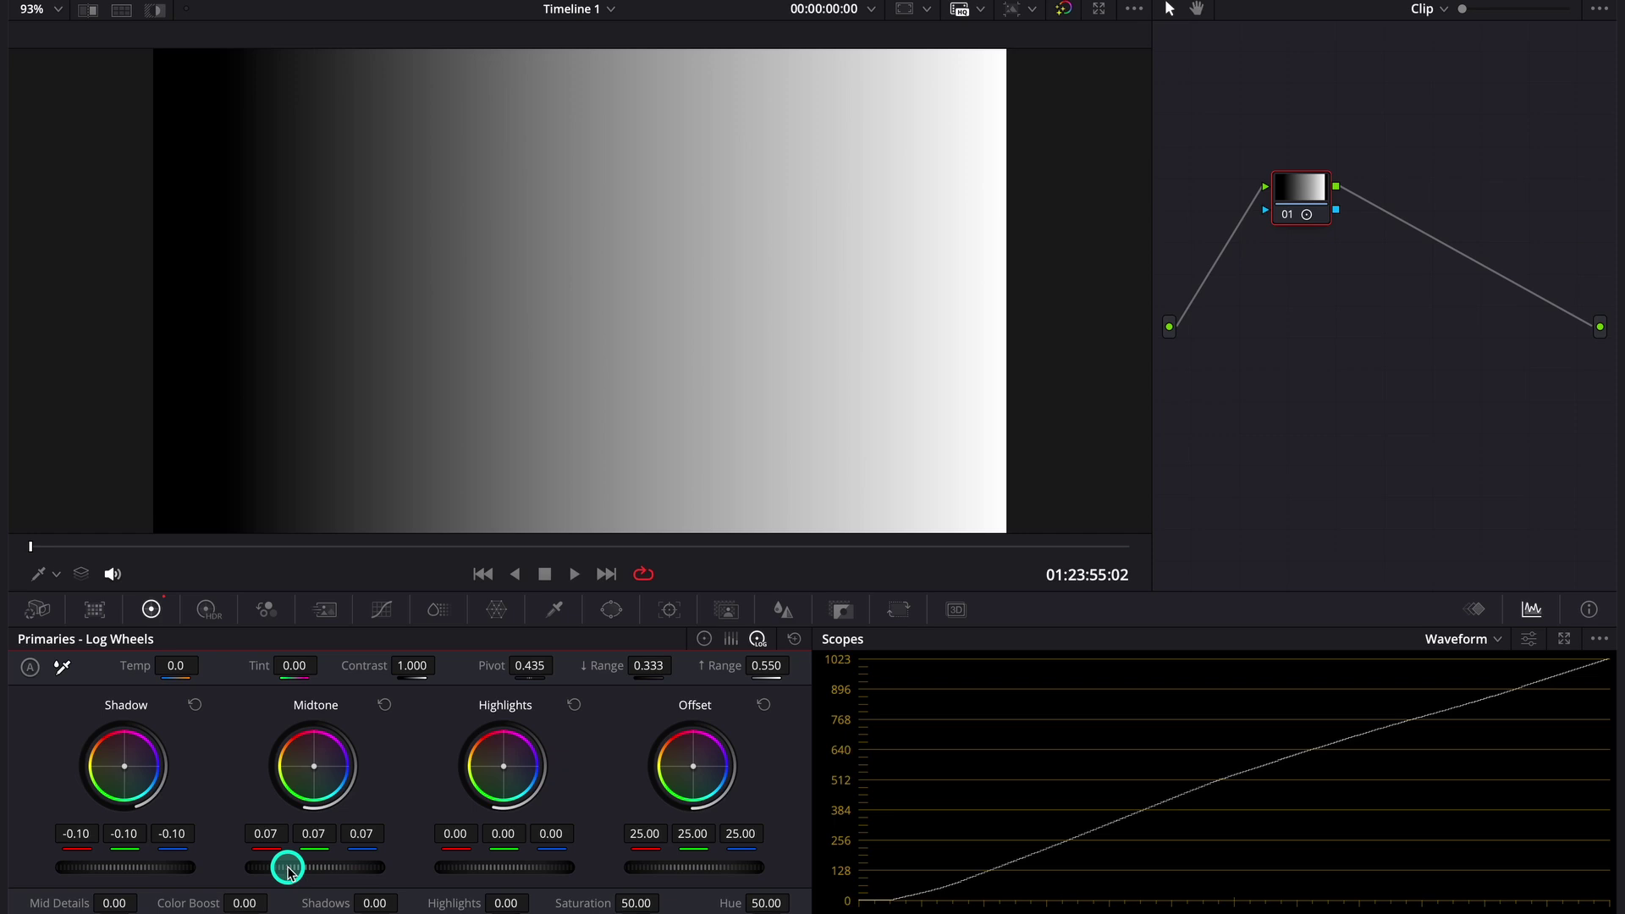
{"action": "mouse_move", "coordinate": [544, 863]}
{"action": "left_mouse_down"}
{"action": "mouse_move", "coordinate": [360, 829]}
{"action": "mouse_move", "coordinate": [556, 875]}
{"action": "mouse_move", "coordinate": [361, 826]}
{"action": "mouse_move", "coordinate": [535, 866]}
{"action": "left_mouse_up"}
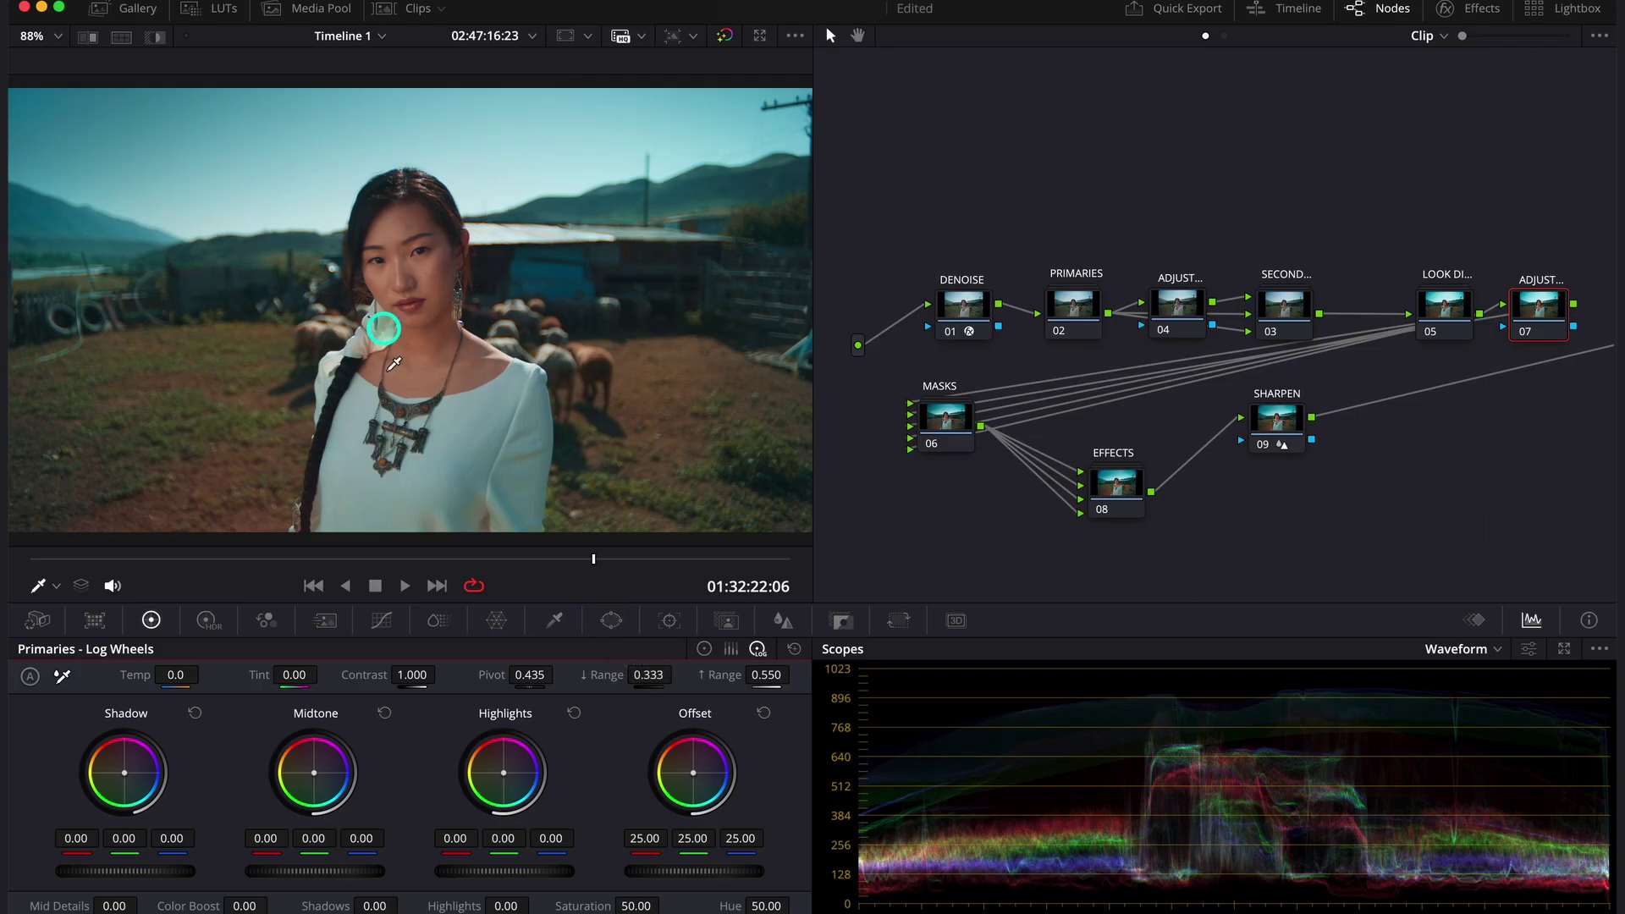
Add a Circle window on node 07, reshaped into a soft, tilted ellipse over the face
{"action": "left_click", "coordinate": [611, 620]}
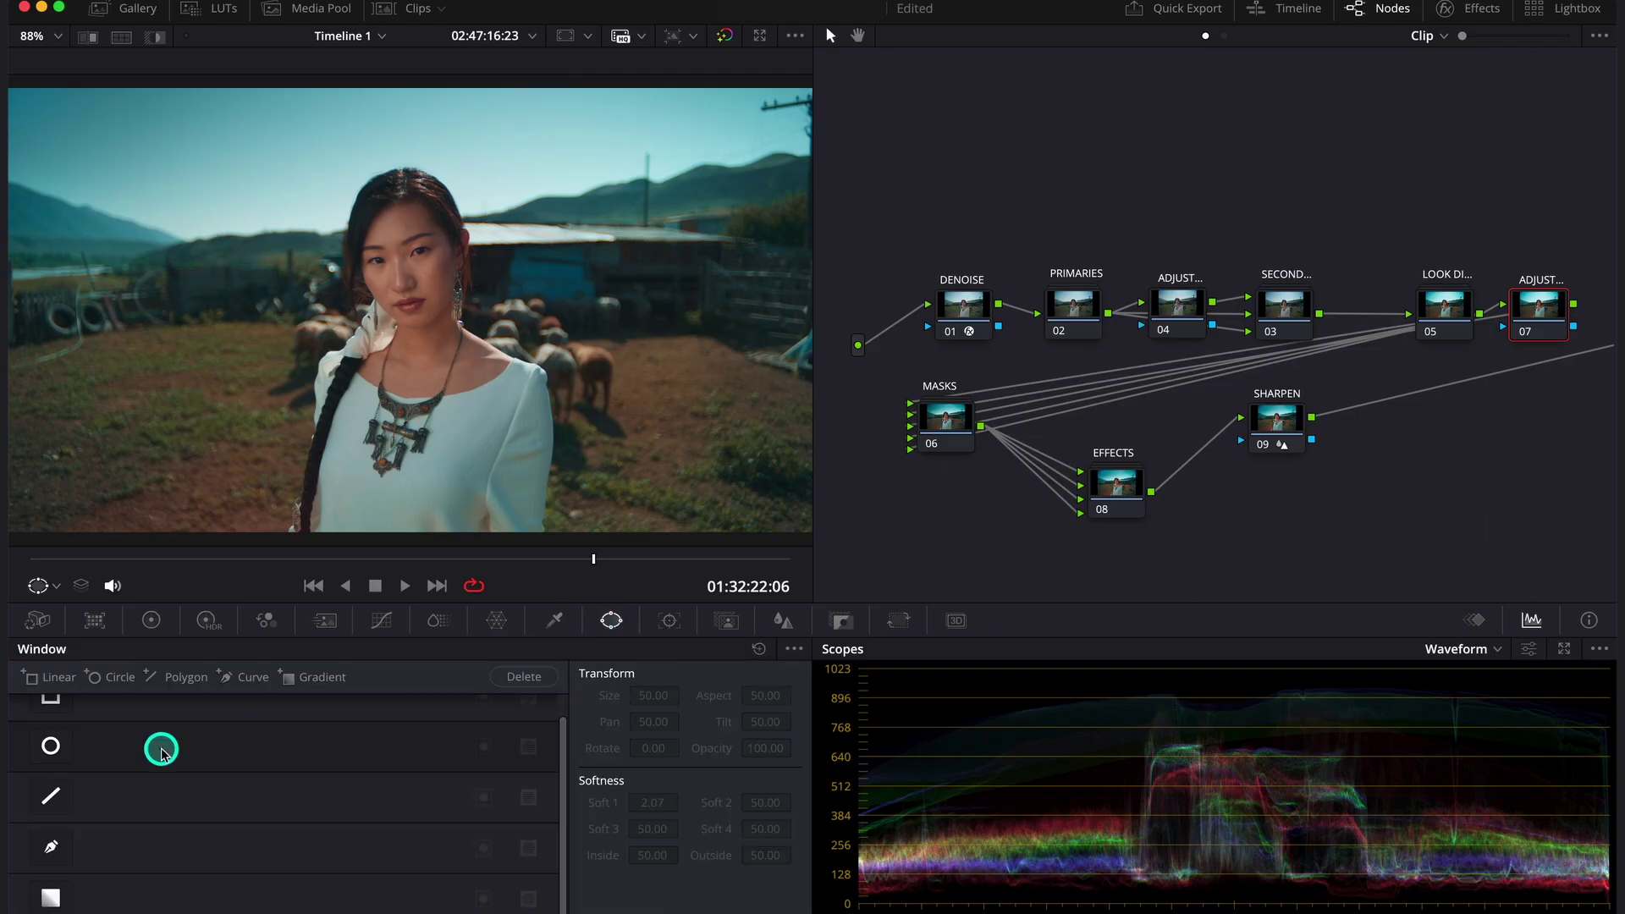
{"action": "left_click", "coordinate": [50, 748]}
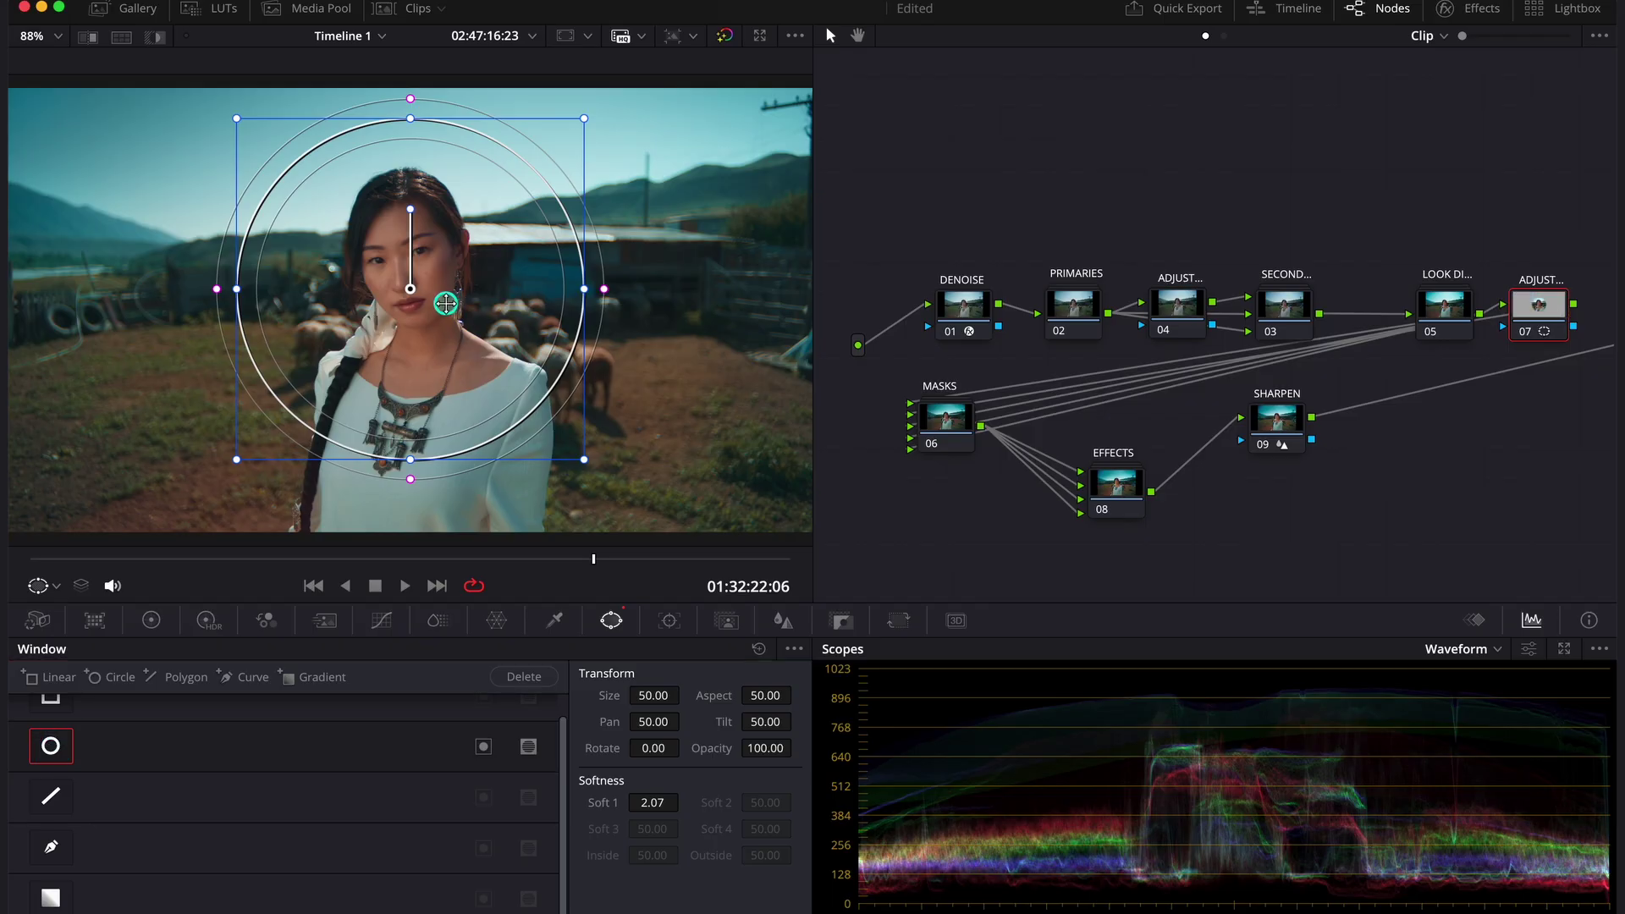
{"action": "left_click_drag", "start_coordinate": [446, 301], "coordinate": [445, 365]}
{"action": "left_click_drag", "start_coordinate": [410, 180], "coordinate": [410, 172]}
{"action": "left_click_drag", "start_coordinate": [583, 350], "coordinate": [526, 350]}
{"action": "left_click_drag", "start_coordinate": [410, 270], "coordinate": [397, 269]}
{"action": "left_click_drag", "start_coordinate": [538, 336], "coordinate": [608, 324]}
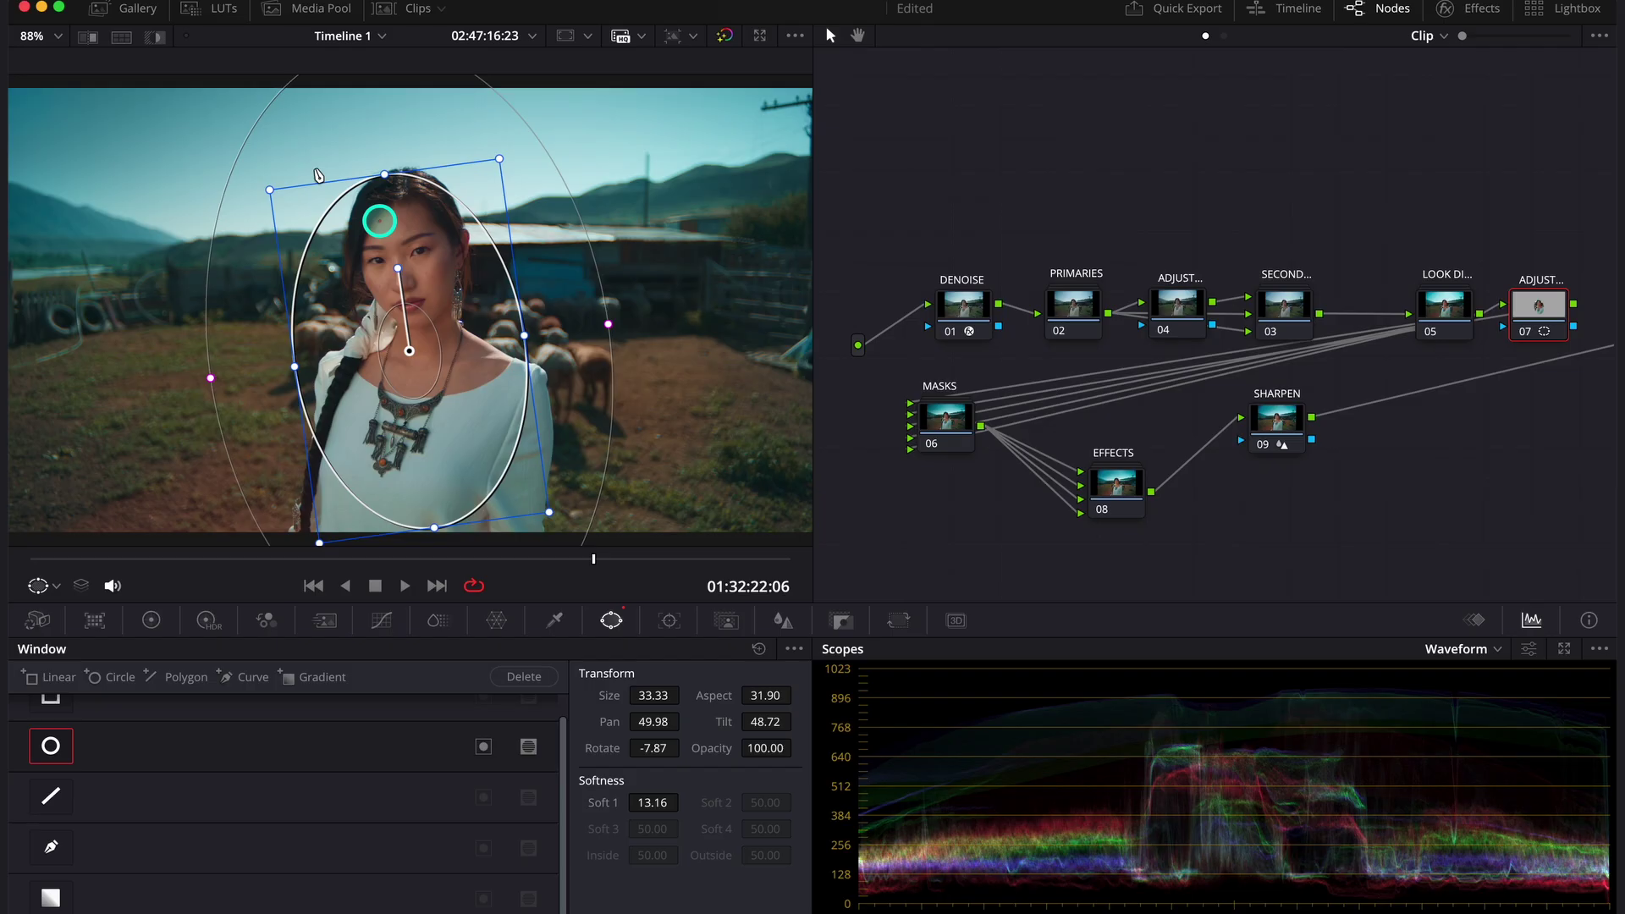
Verify the ellipse in Highlight view, nudge it into place, and track it forward and reverse
{"action": "left_click", "coordinate": [149, 39]}
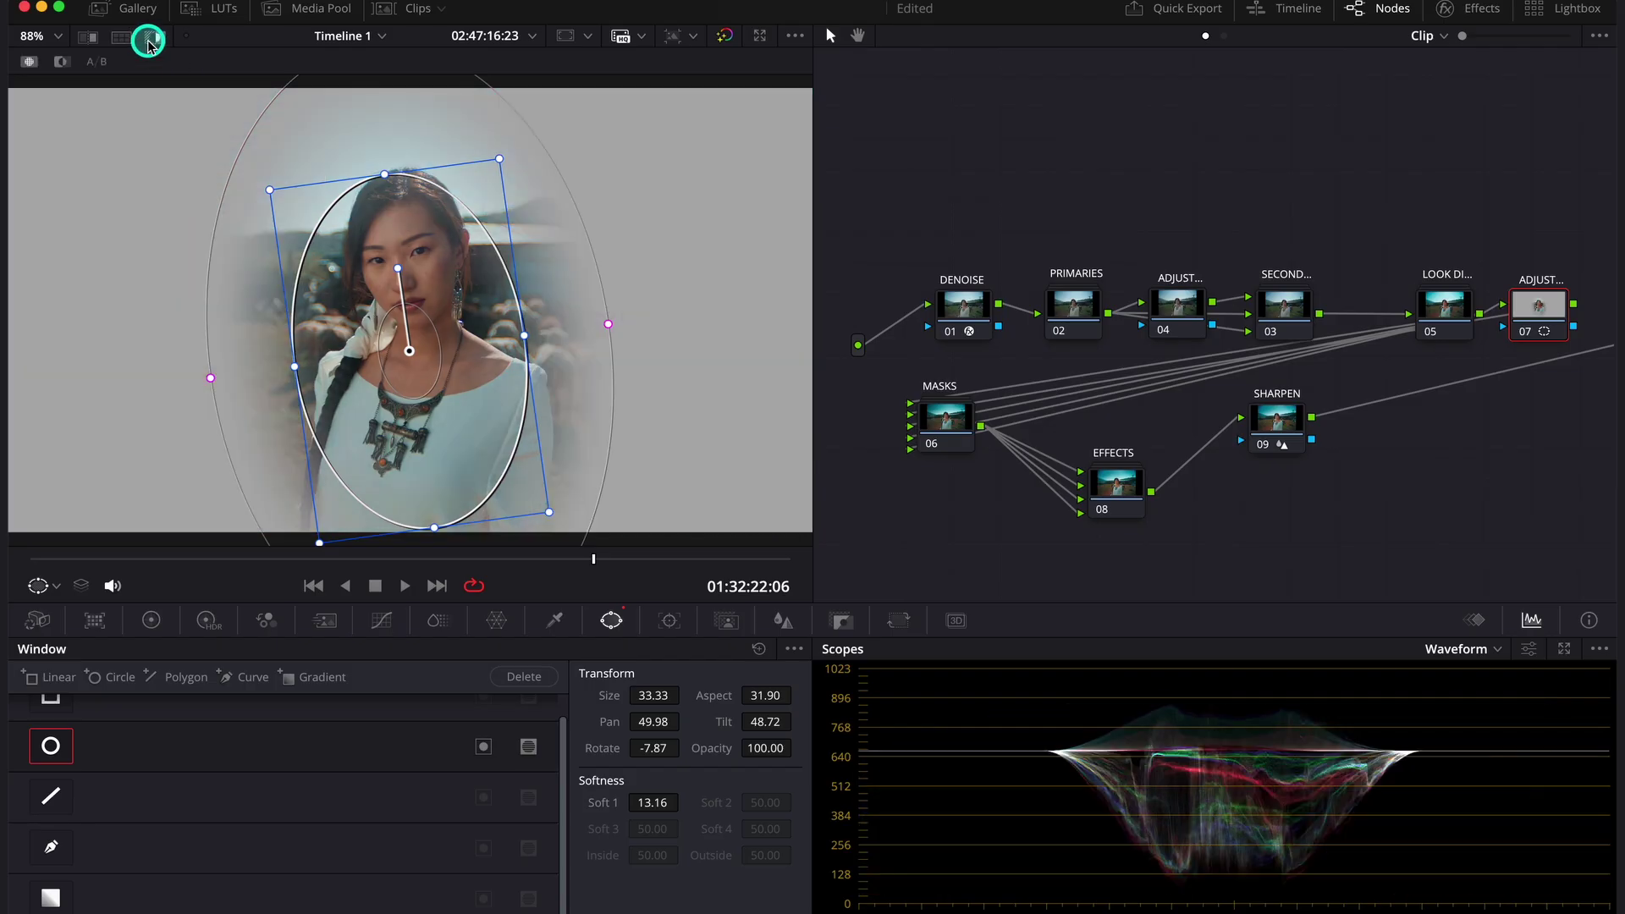
{"action": "mouse_move", "coordinate": [391, 301]}
{"action": "left_mouse_down"}
{"action": "mouse_move", "coordinate": [409, 335]}
{"action": "mouse_move", "coordinate": [401, 318]}
{"action": "left_mouse_up"}
{"action": "left_click", "coordinate": [154, 37]}
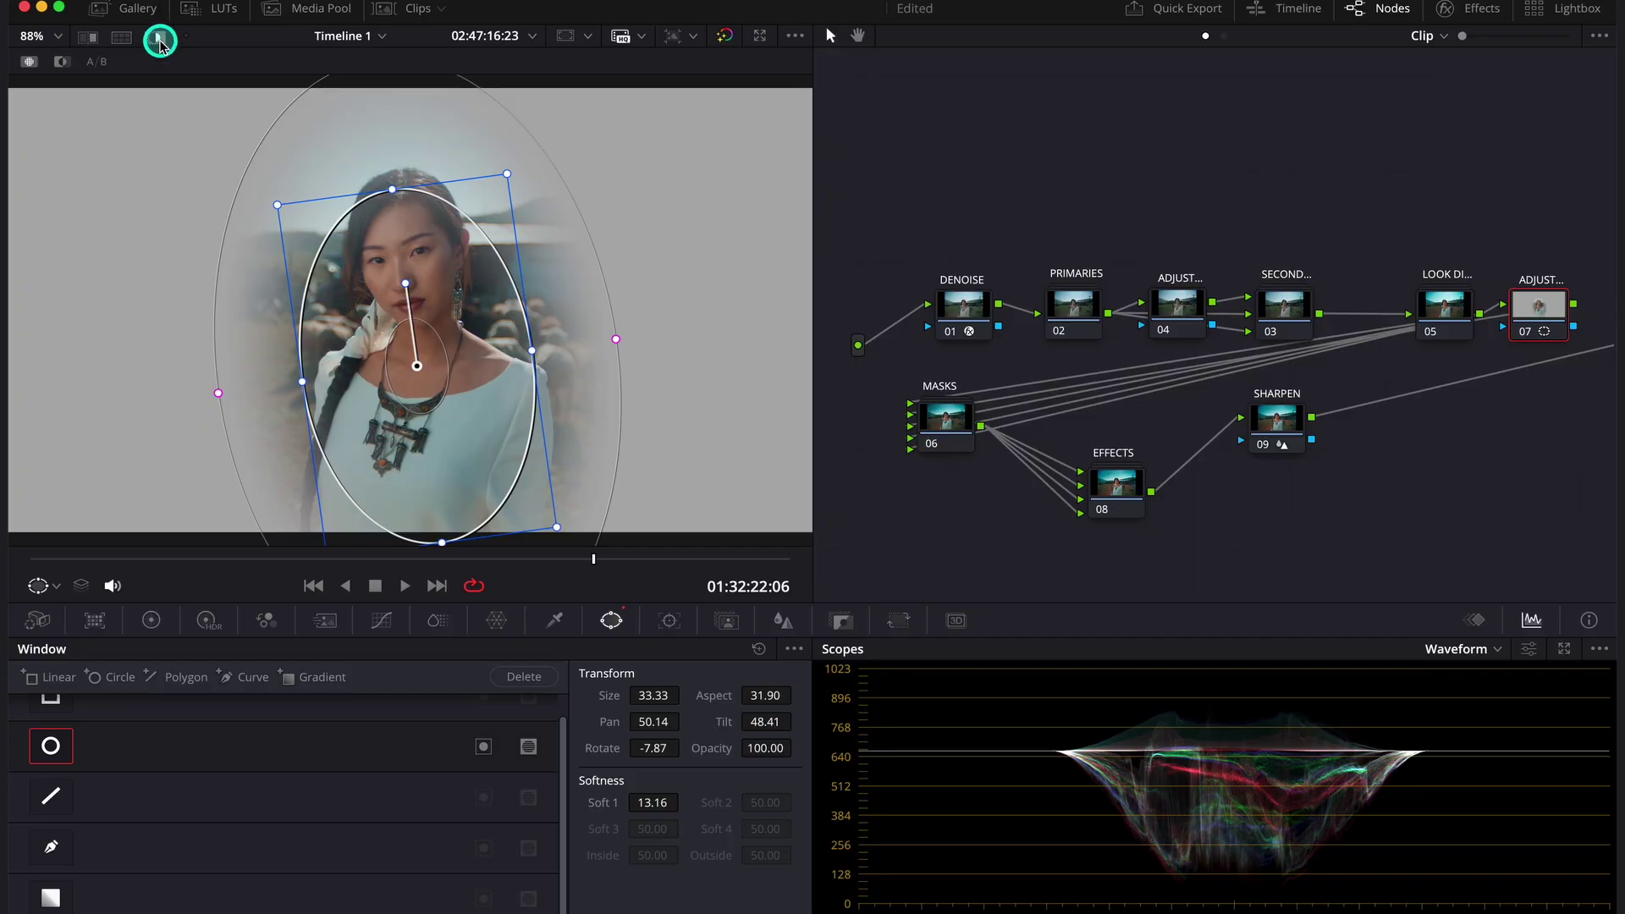
{"action": "left_click", "coordinate": [668, 621]}
{"action": "left_click", "coordinate": [107, 675]}
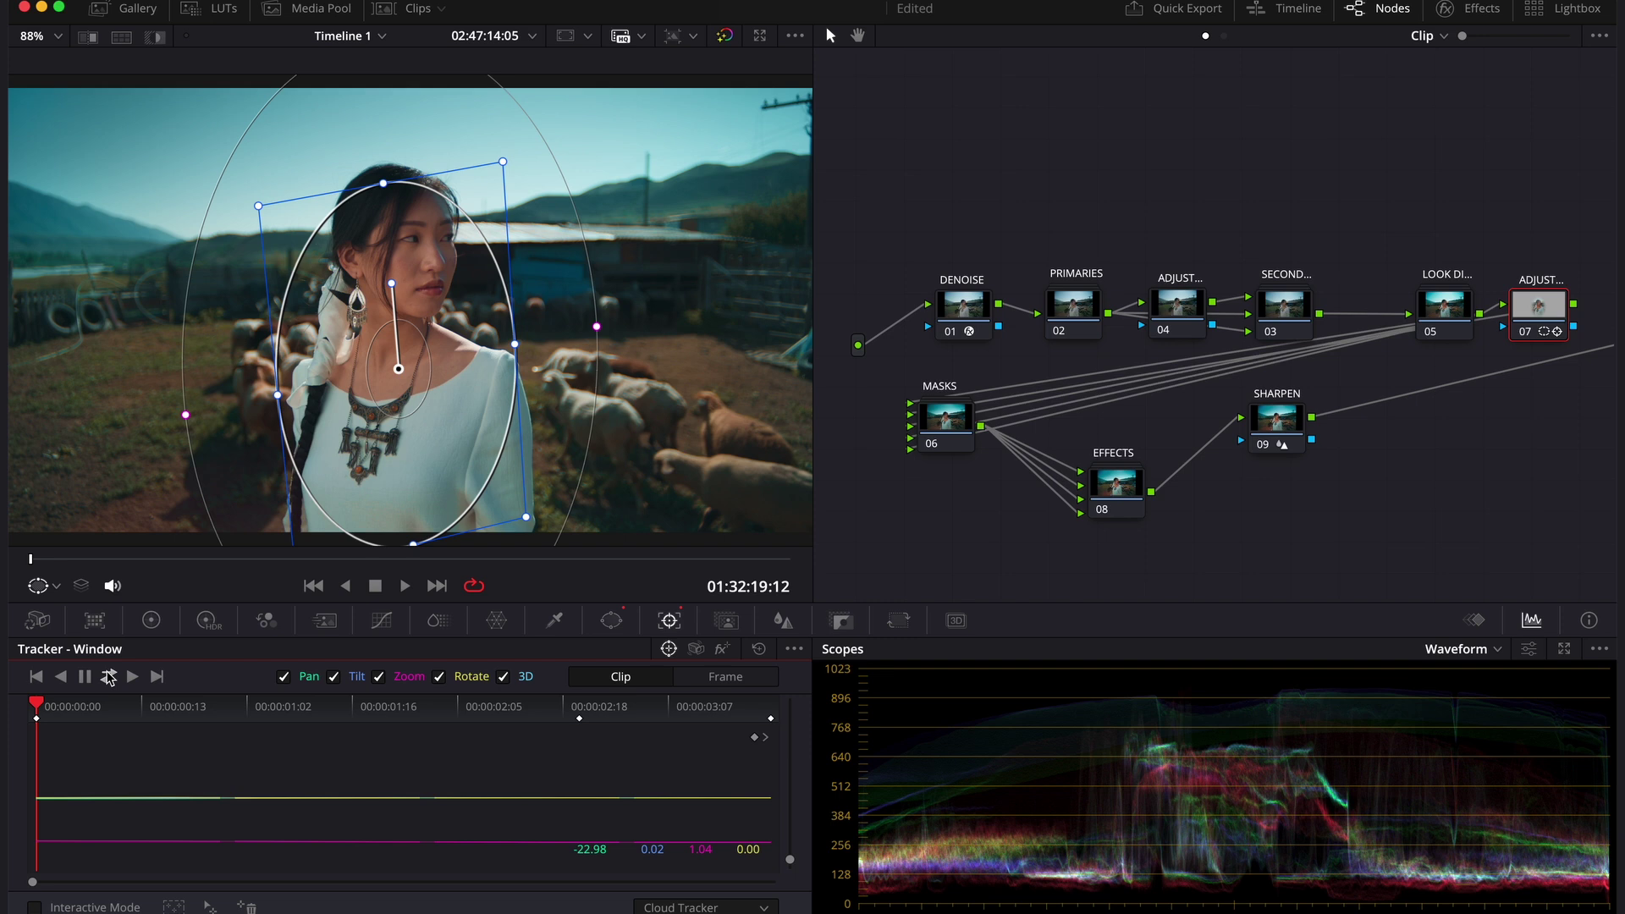
Check the track, turn the viewer overlay Off, and raise node 07's Midtone to 0.22
{"action": "left_click", "coordinate": [419, 713]}
{"action": "left_click", "coordinate": [149, 621]}
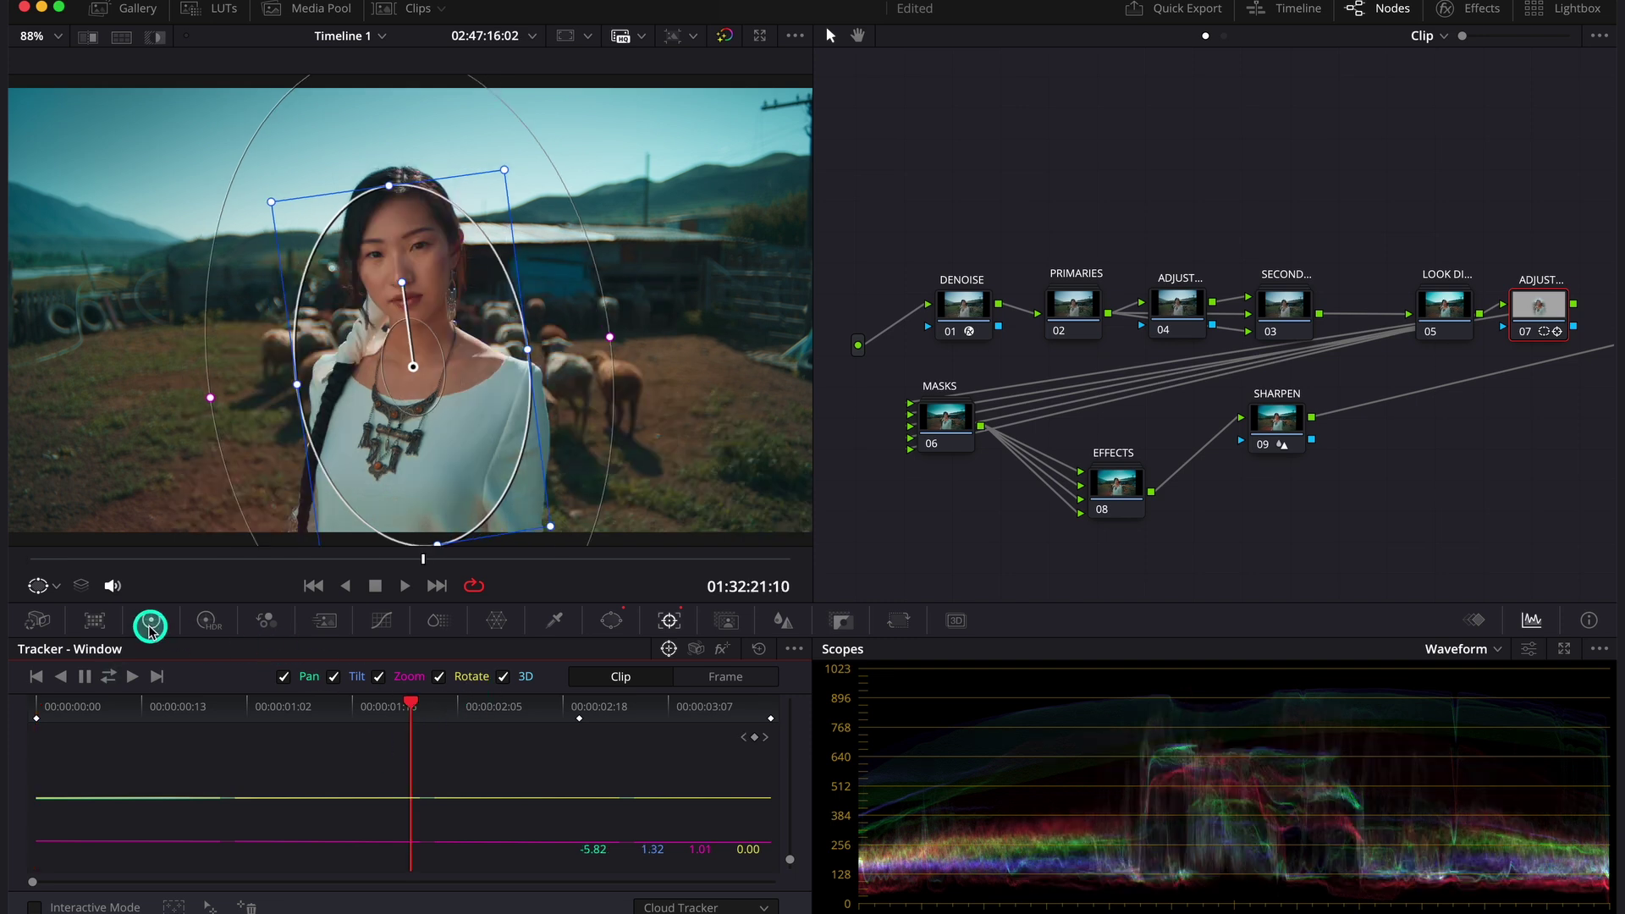
{"action": "left_click", "coordinate": [54, 586]}
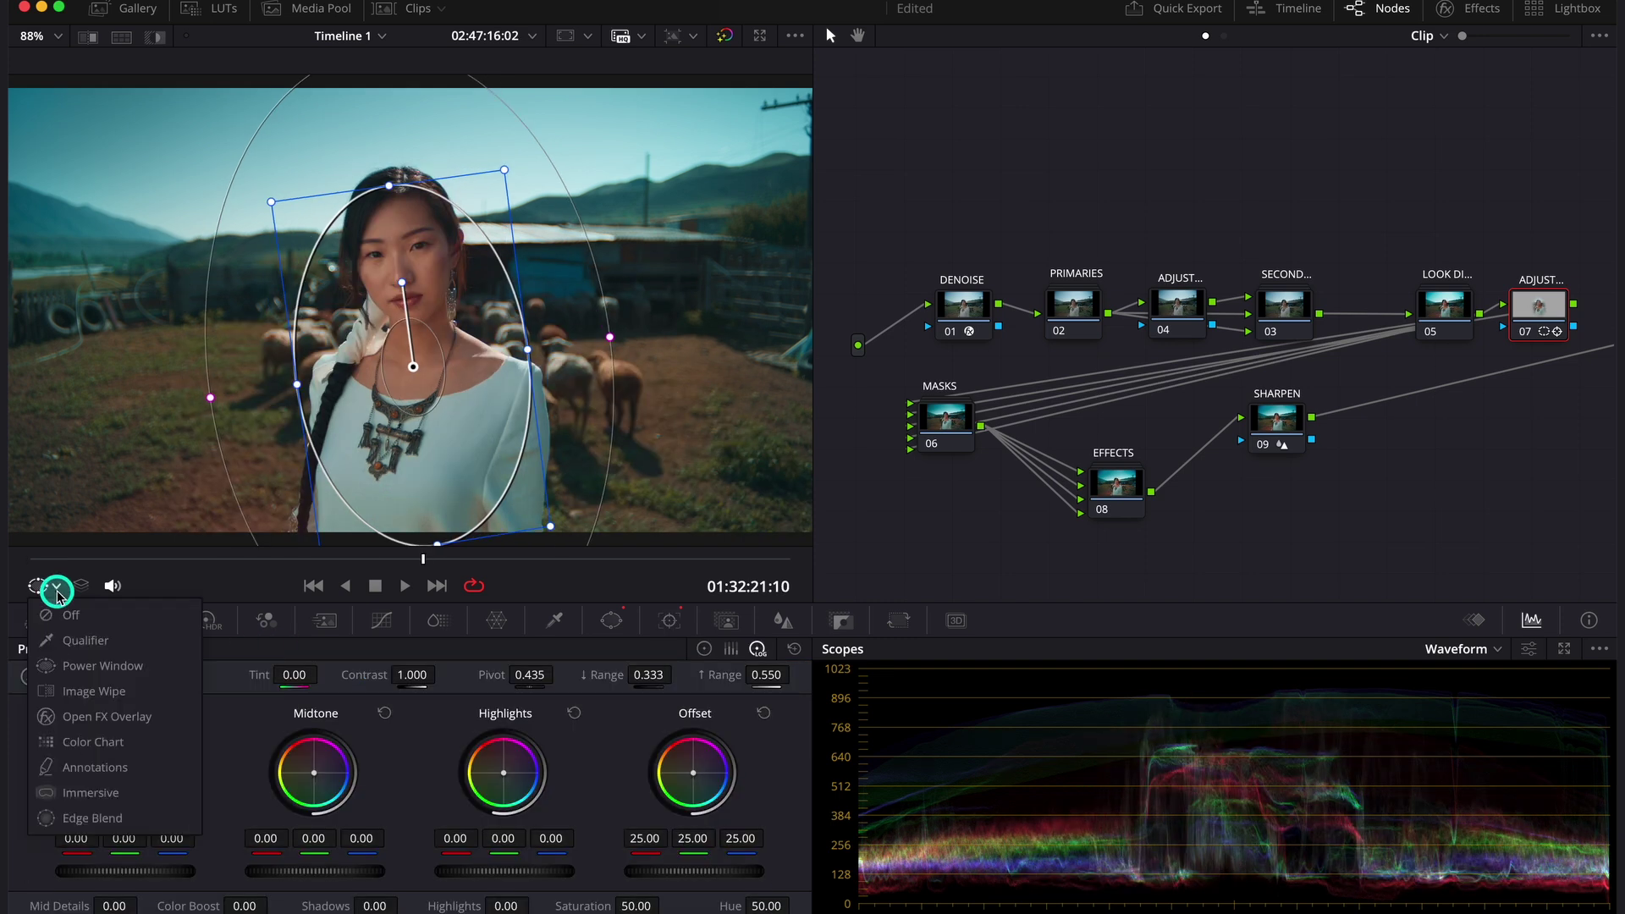
{"action": "left_click", "coordinate": [65, 622]}
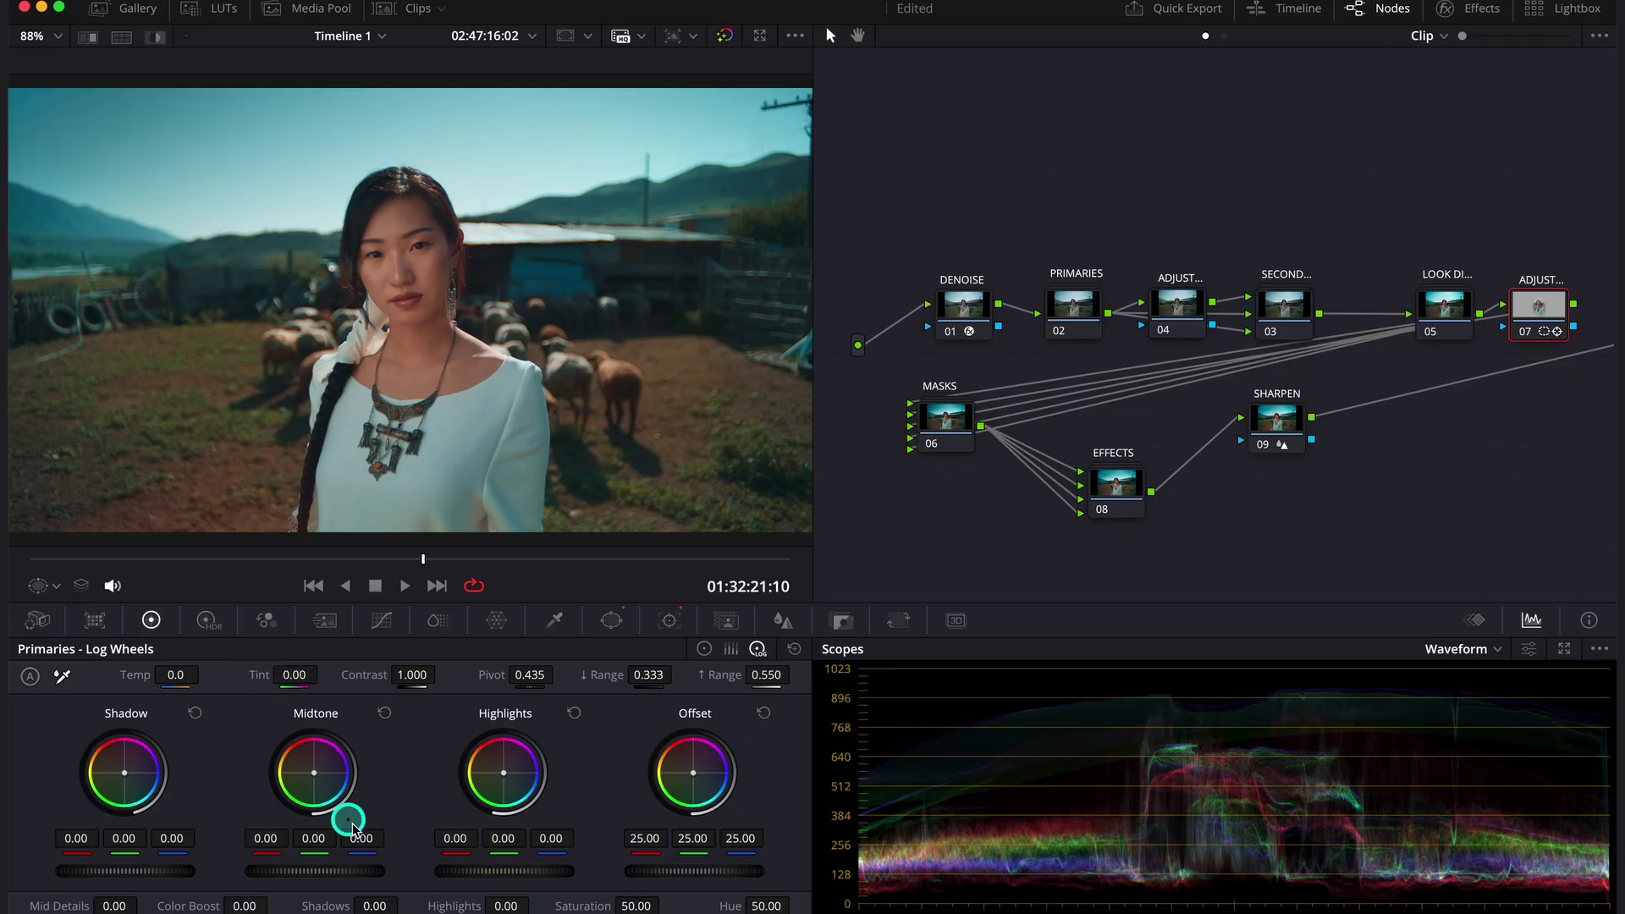
{"action": "left_click_drag", "start_coordinate": [295, 872], "coordinate": [367, 881]}
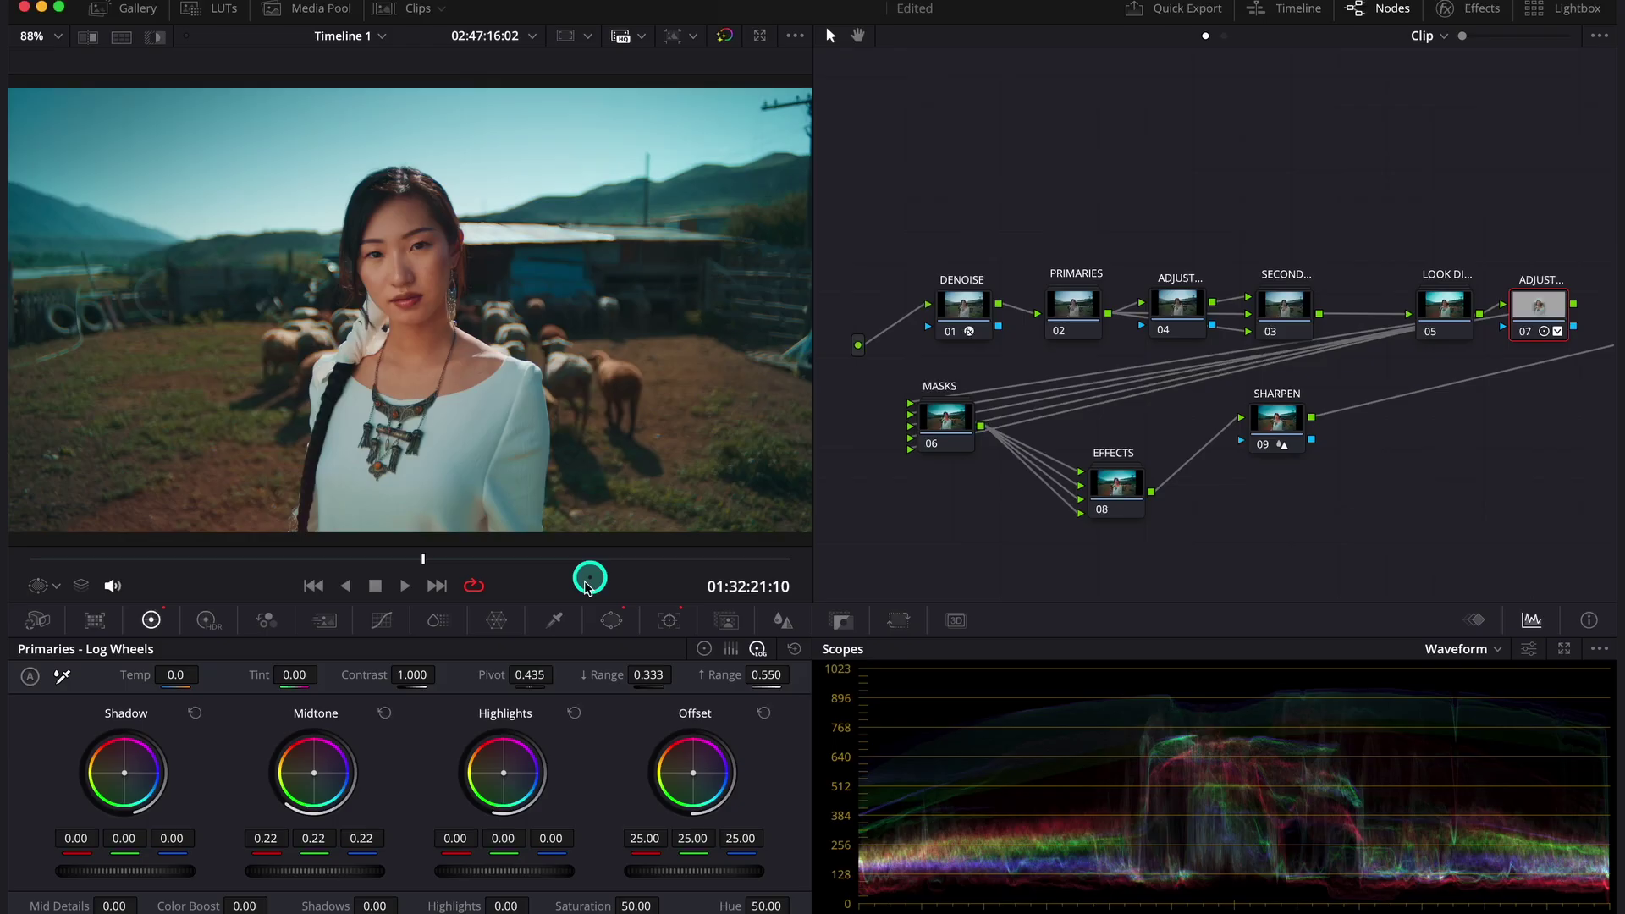
Raise the Luminance qualifier's Low limit to 55.0 and soften its lower edge with L. Soft
{"action": "left_click", "coordinate": [556, 619]}
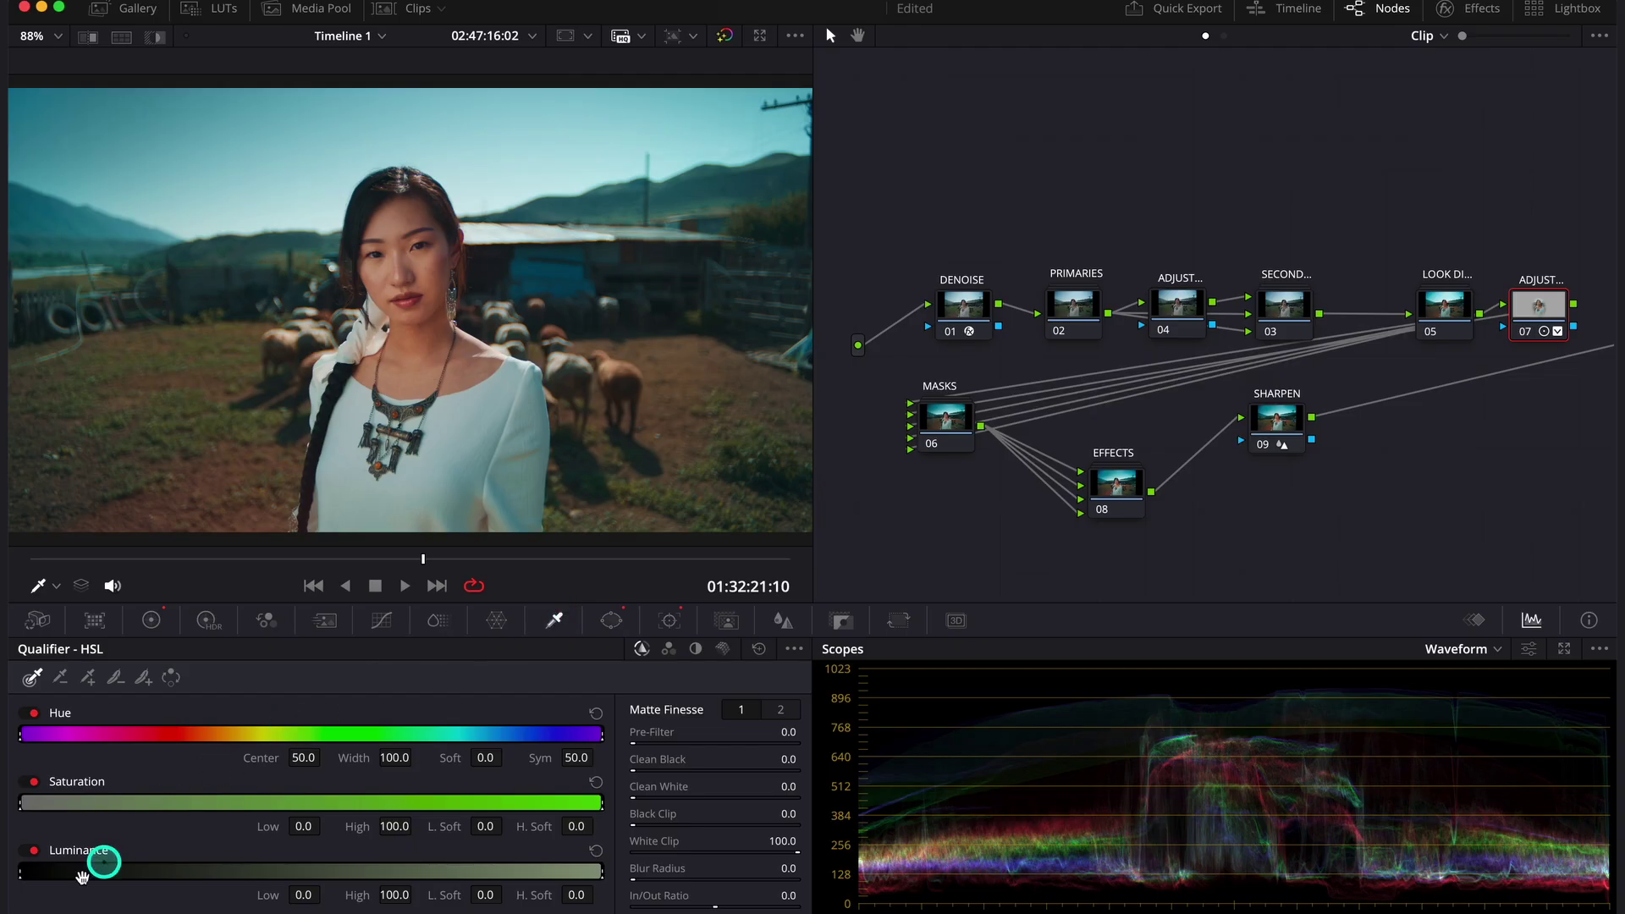
{"action": "left_click_drag", "start_coordinate": [23, 872], "coordinate": [366, 886]}
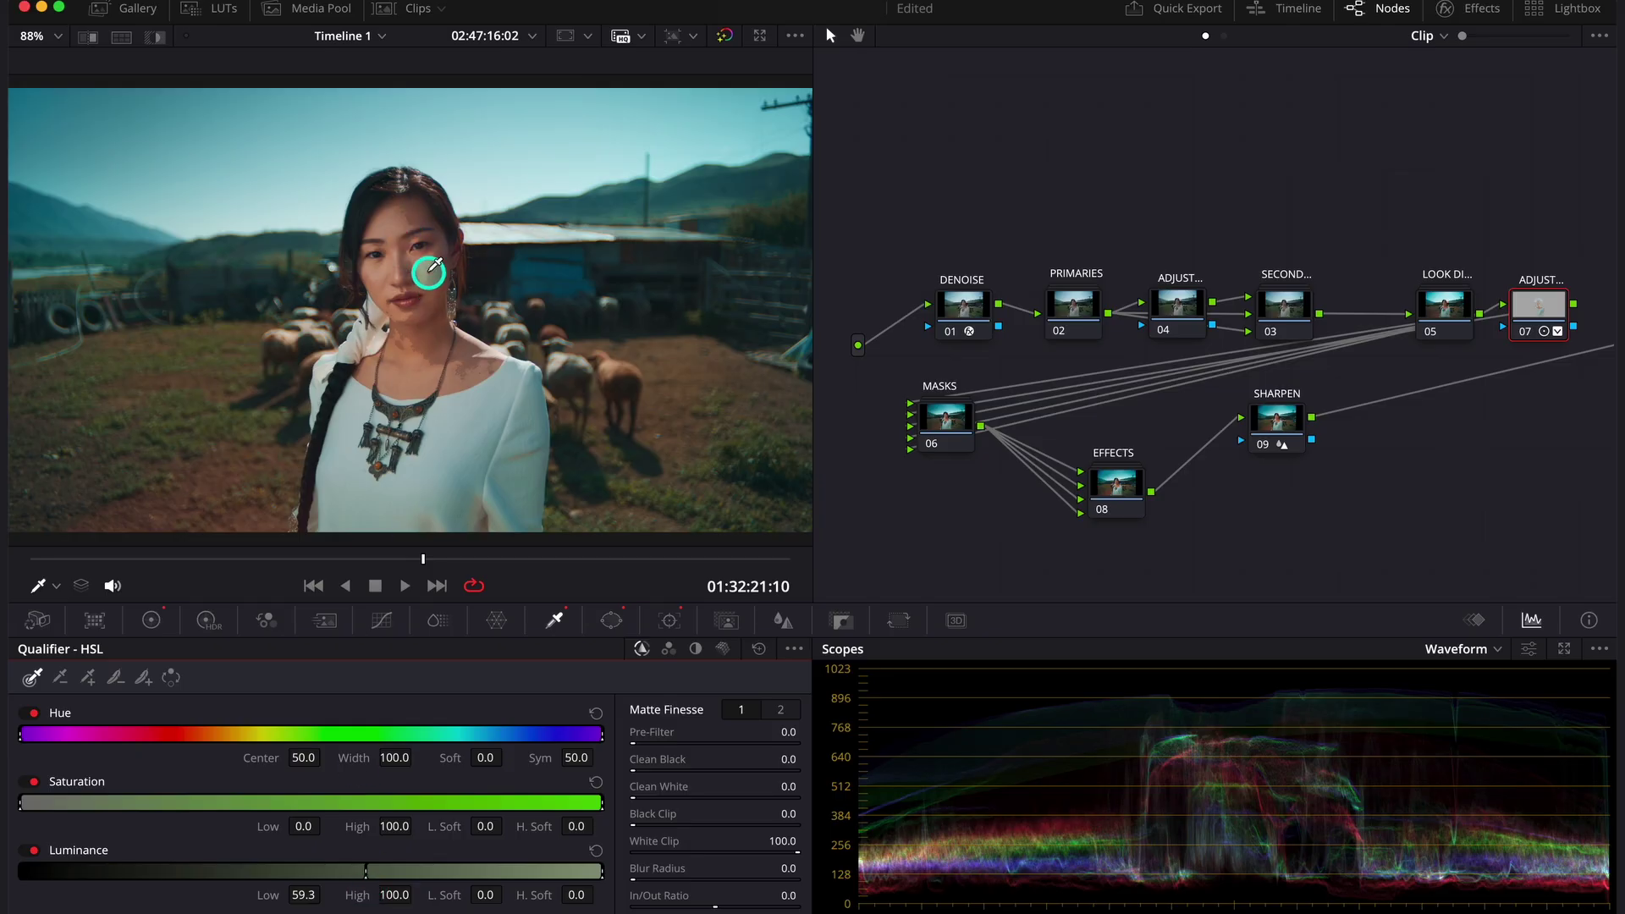
{"action": "left_click_drag", "start_coordinate": [486, 897], "coordinate": [523, 903]}
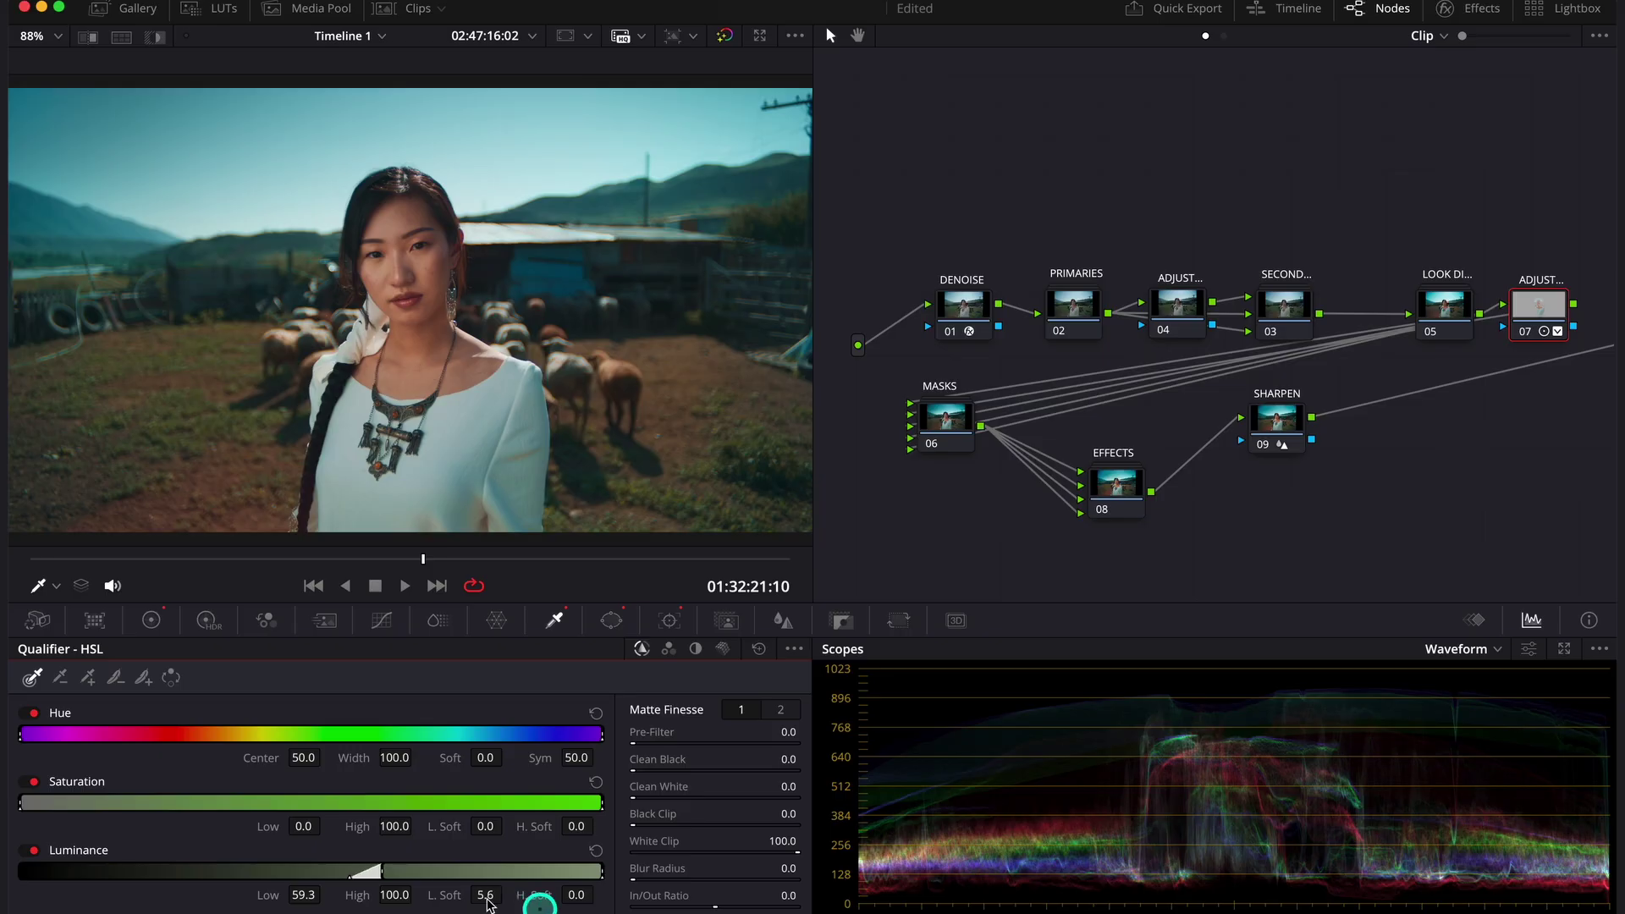
{"action": "left_click_drag", "start_coordinate": [419, 877], "coordinate": [386, 878]}
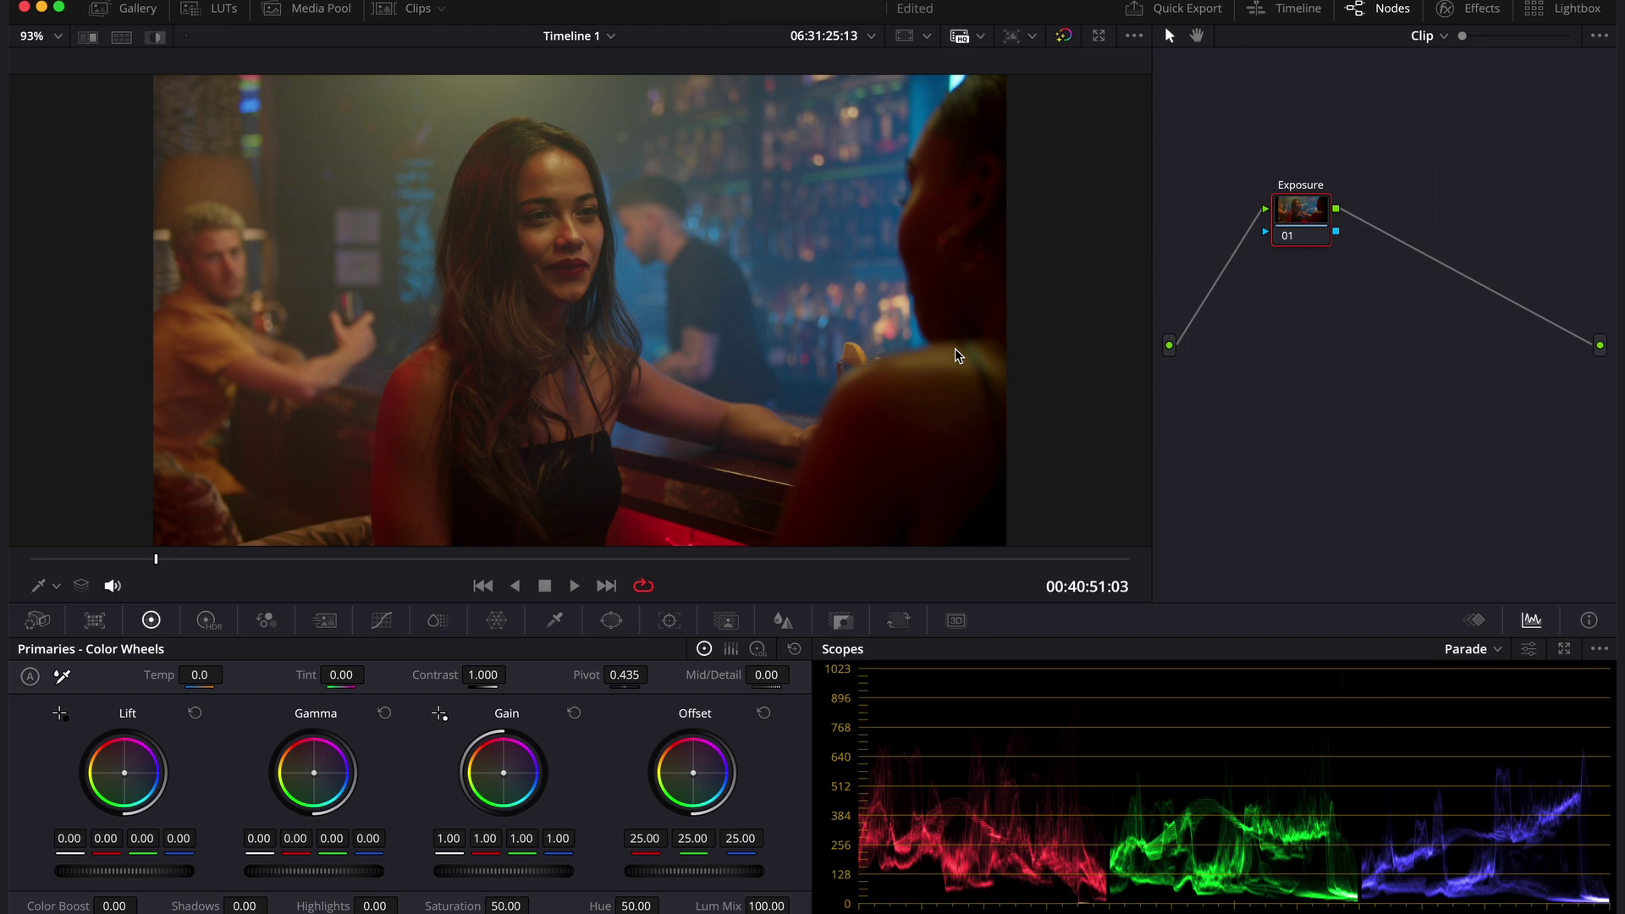
On the Exposure node, set Lift -0.03, Gamma -0.01, Gain 1.19, Contrast 1.076 and Pivot 0.223
{"action": "mouse_move", "coordinate": [865, 275]}
{"action": "left_mouse_down"}
{"action": "mouse_move", "coordinate": [855, 294]}
{"action": "mouse_move", "coordinate": [638, 305]}
{"action": "mouse_move", "coordinate": [671, 319]}
{"action": "mouse_move", "coordinate": [627, 247]}
{"action": "mouse_move", "coordinate": [646, 308]}
{"action": "mouse_move", "coordinate": [628, 309]}
{"action": "left_mouse_up"}
{"action": "left_click_drag", "start_coordinate": [152, 863], "coordinate": [97, 856]}
{"action": "left_click_drag", "start_coordinate": [466, 883], "coordinate": [638, 903]}
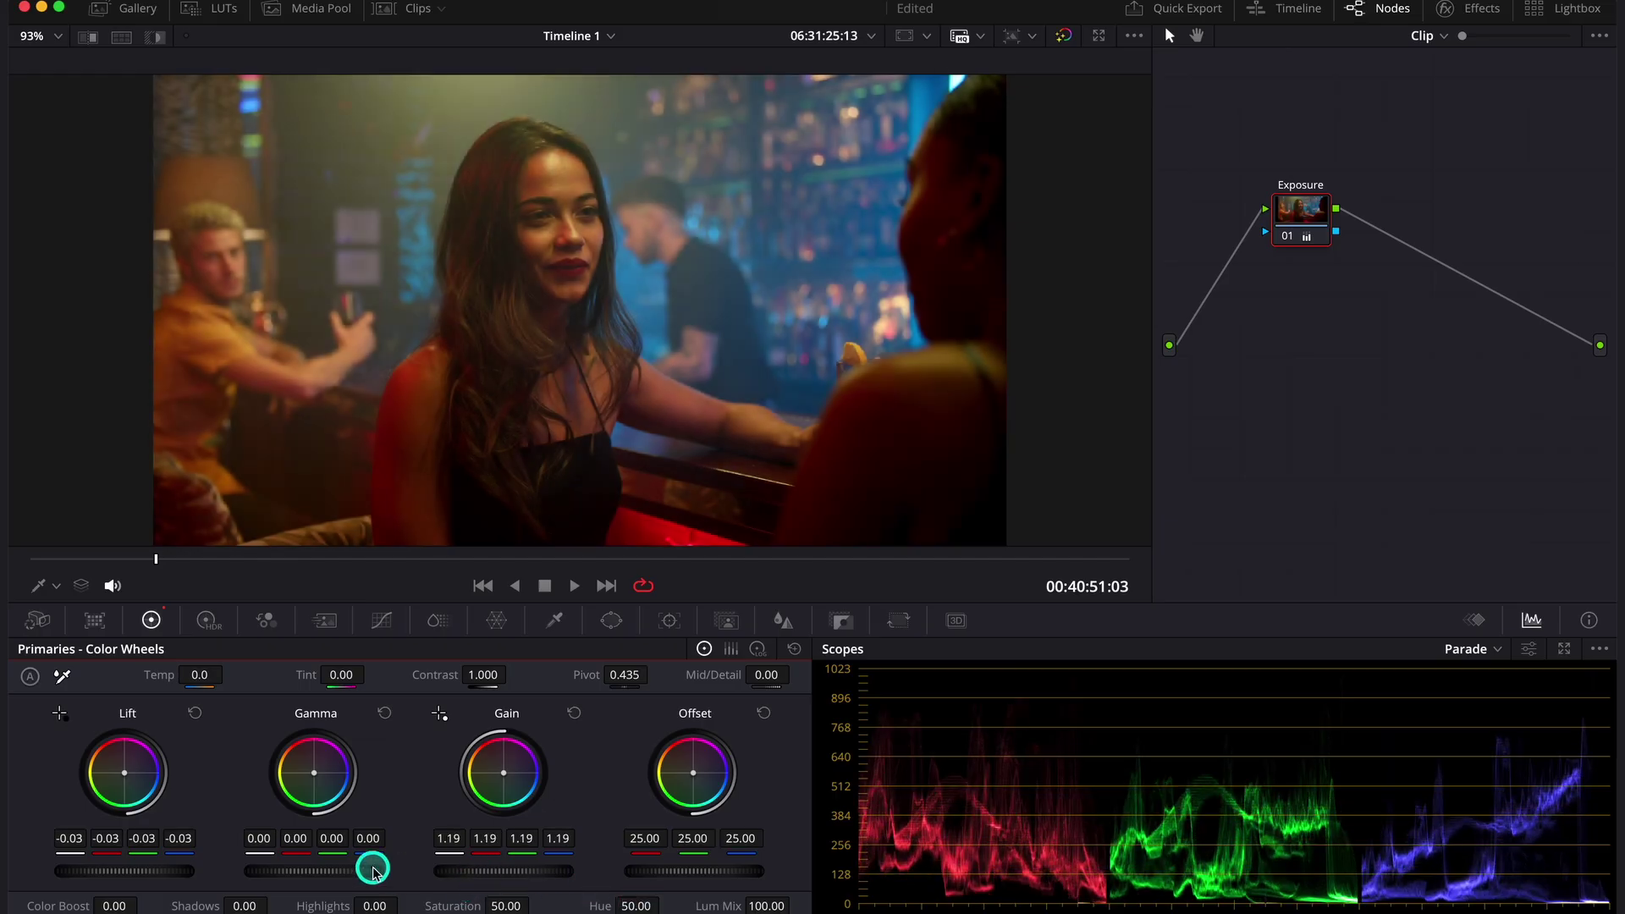
{"action": "left_click_drag", "start_coordinate": [358, 871], "coordinate": [314, 864]}
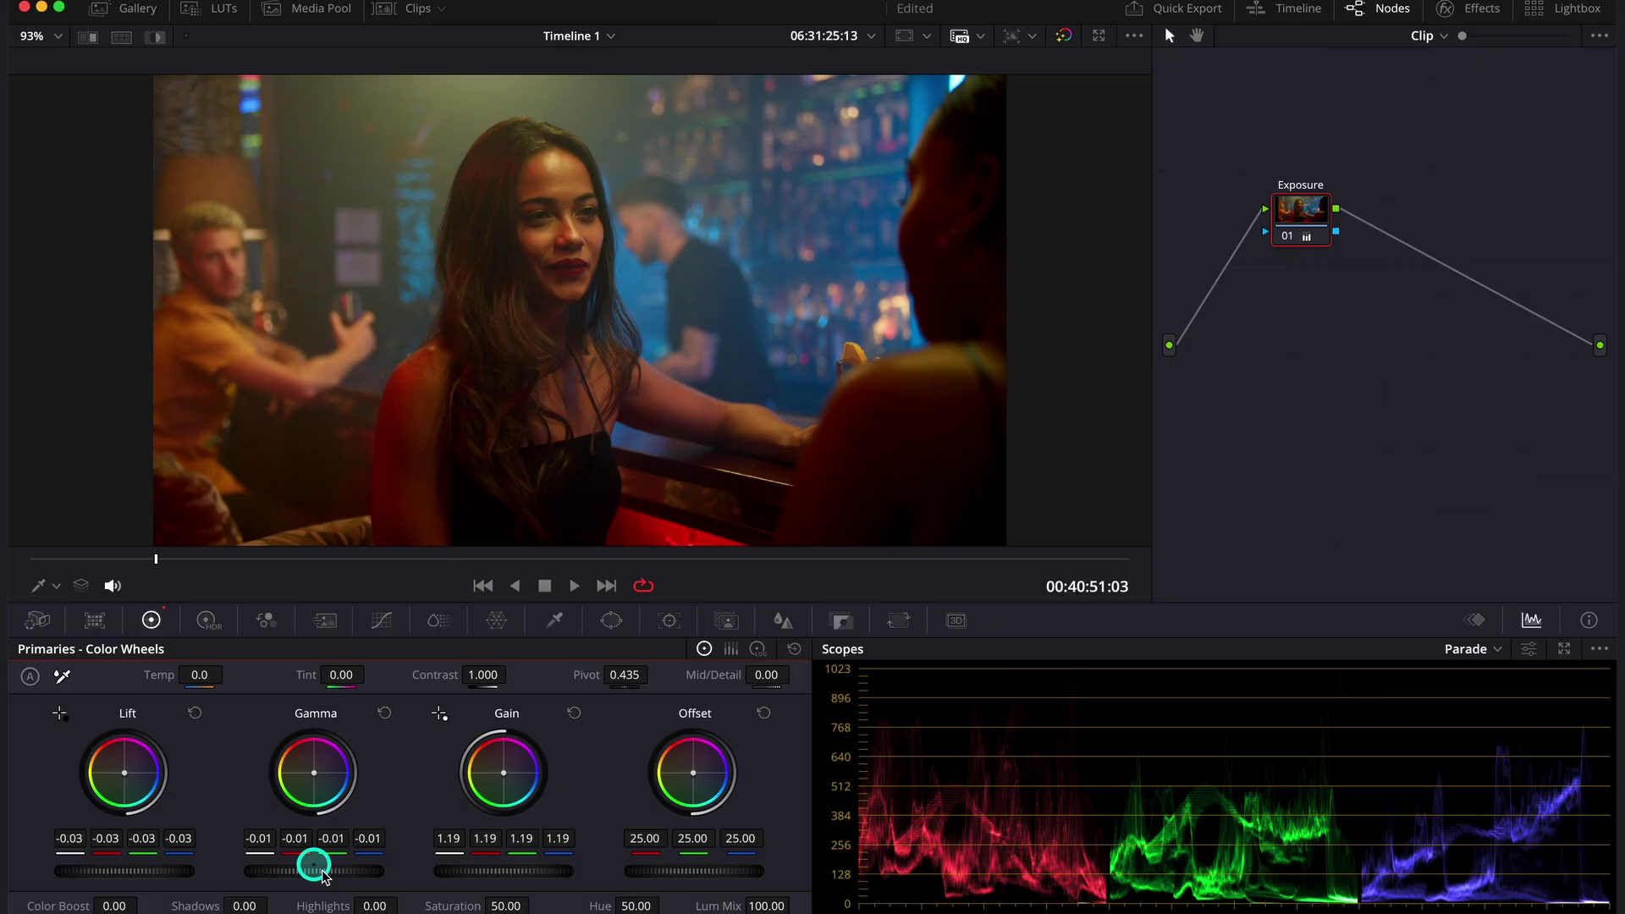
{"action": "left_click_drag", "start_coordinate": [483, 674], "coordinate": [519, 678]}
{"action": "left_click_drag", "start_coordinate": [627, 674], "coordinate": [540, 661]}
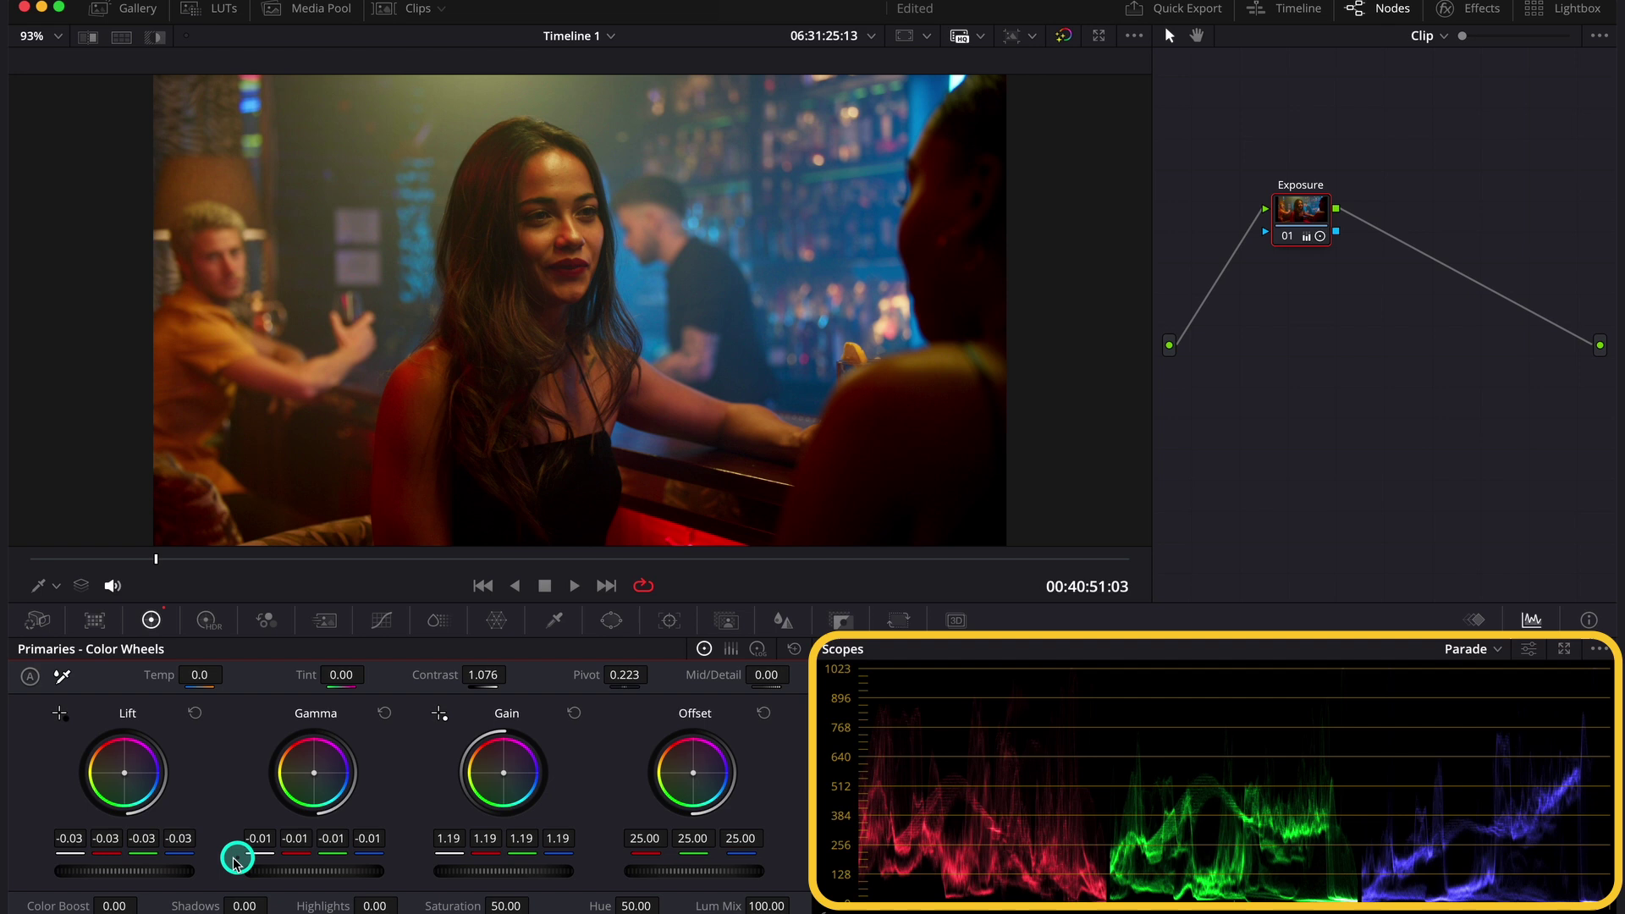
{"action": "left_click_drag", "start_coordinate": [161, 880], "coordinate": [150, 872]}
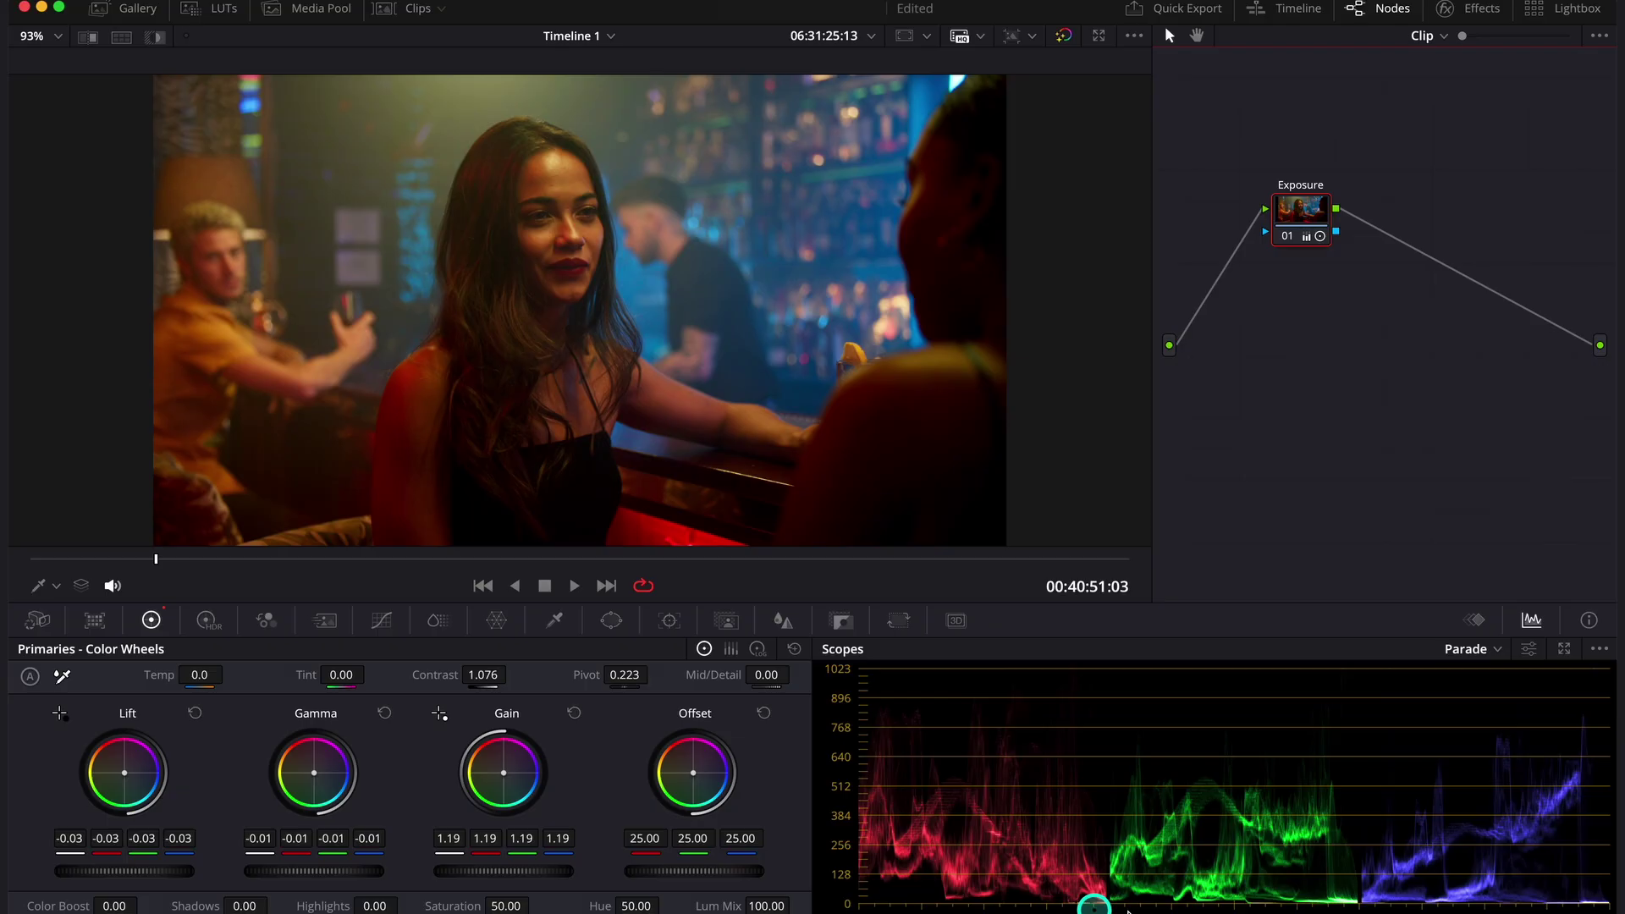
Switch the scope to a waveform, add a serial node labelled Log after Exposure, and show Log Wheels
{"action": "left_click", "coordinate": [1496, 652]}
{"action": "left_click", "coordinate": [1496, 696]}
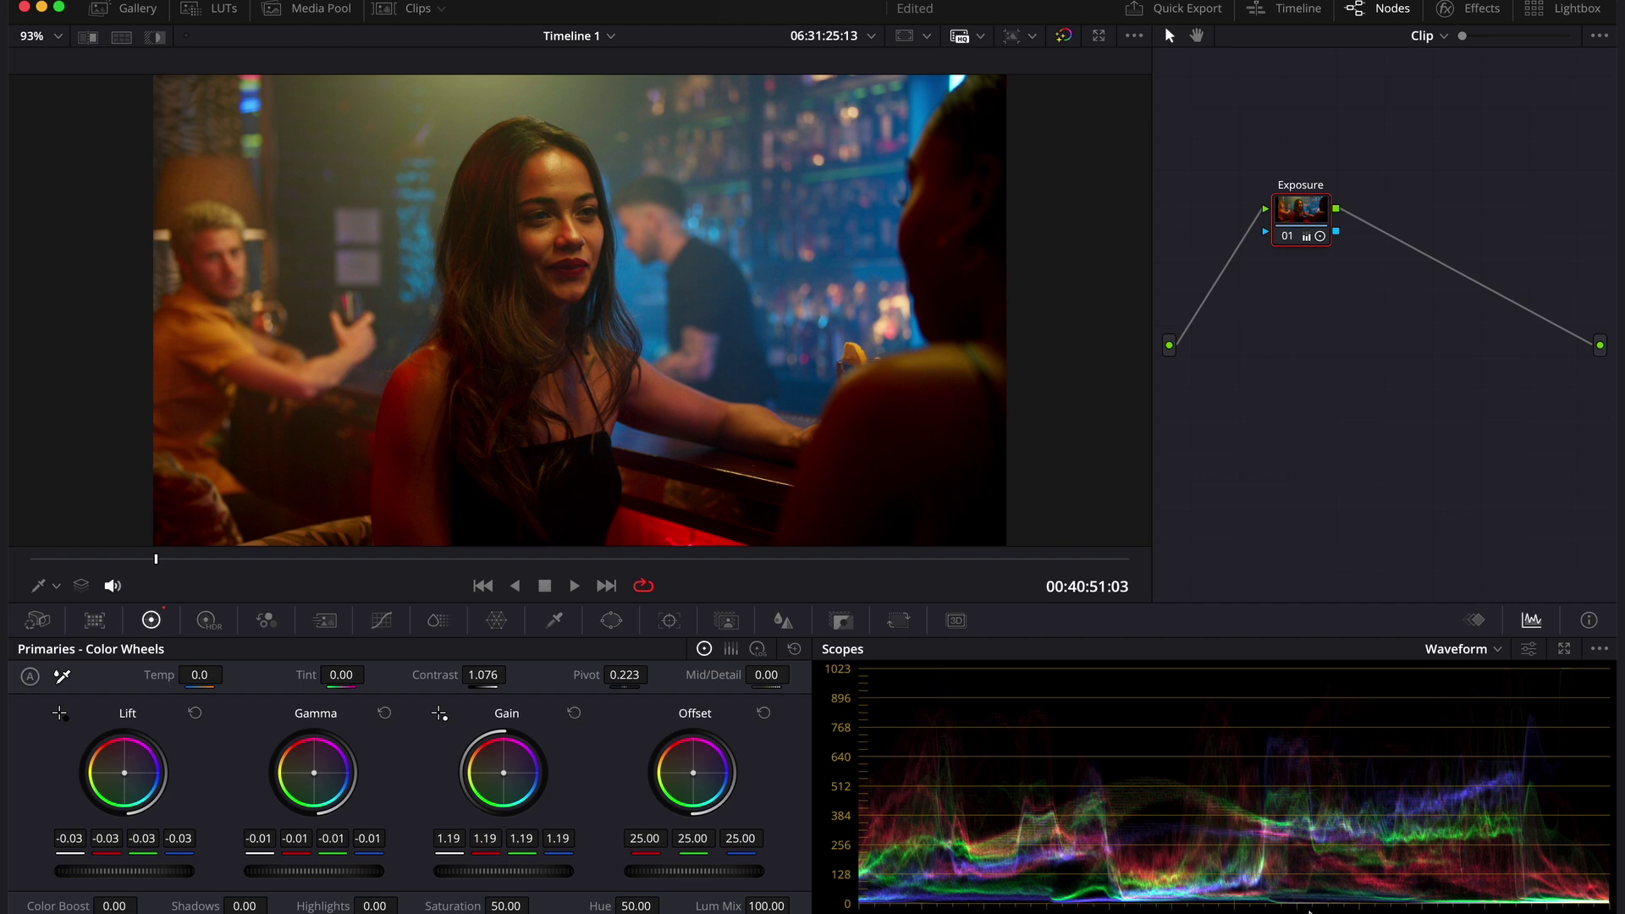
{"action": "key", "text": "alt+s"}
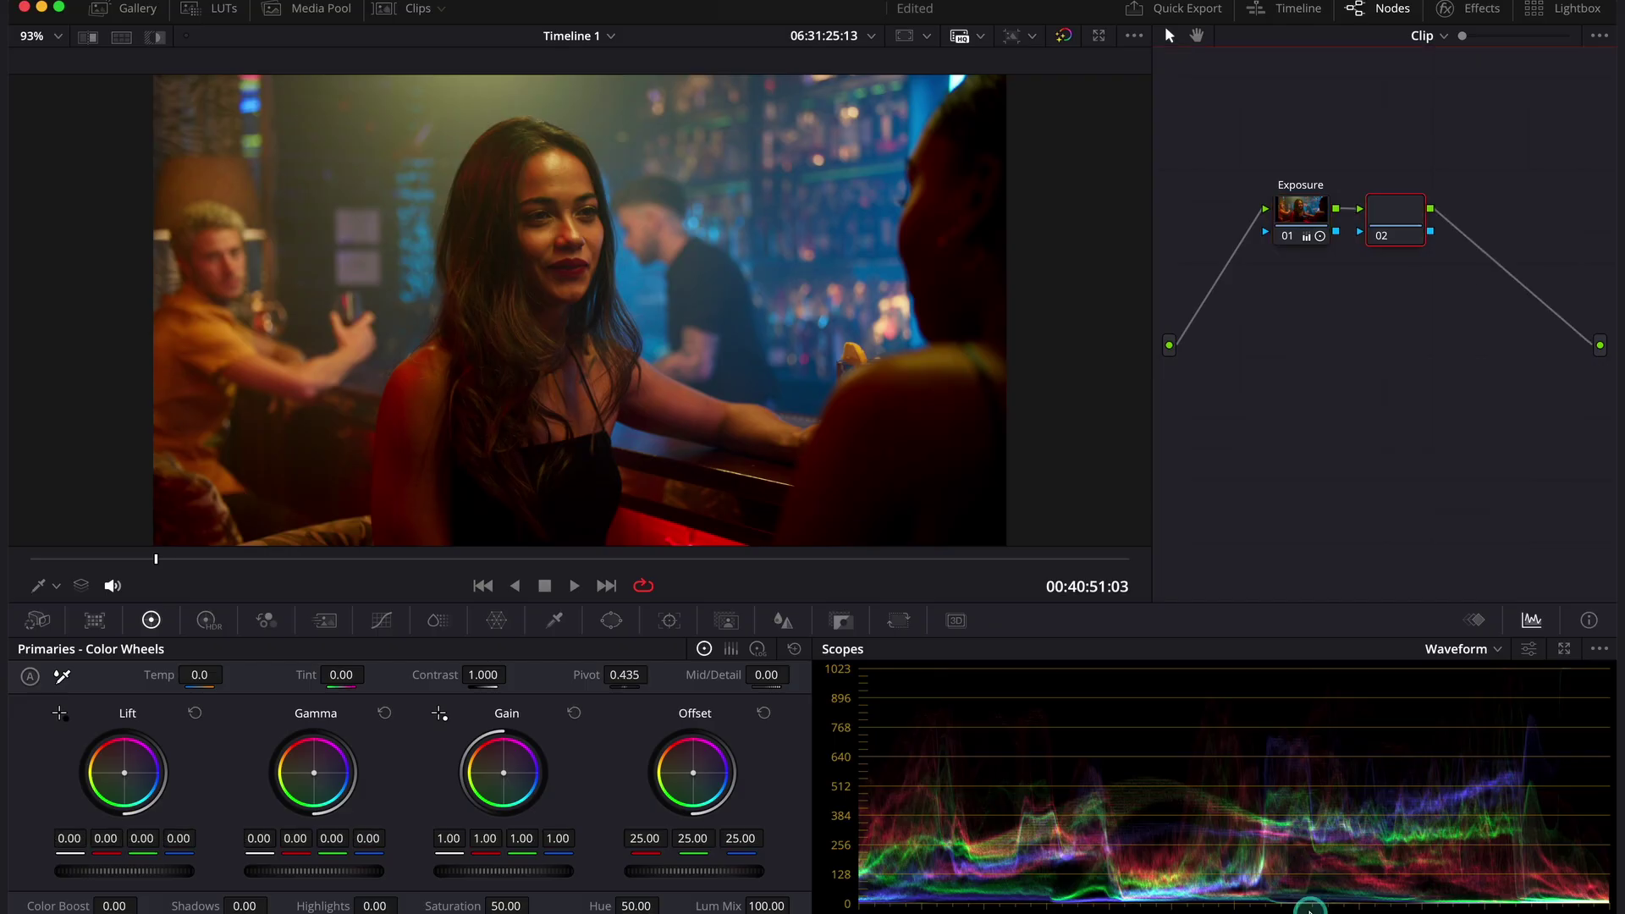
{"action": "right_click", "coordinate": [1399, 211]}
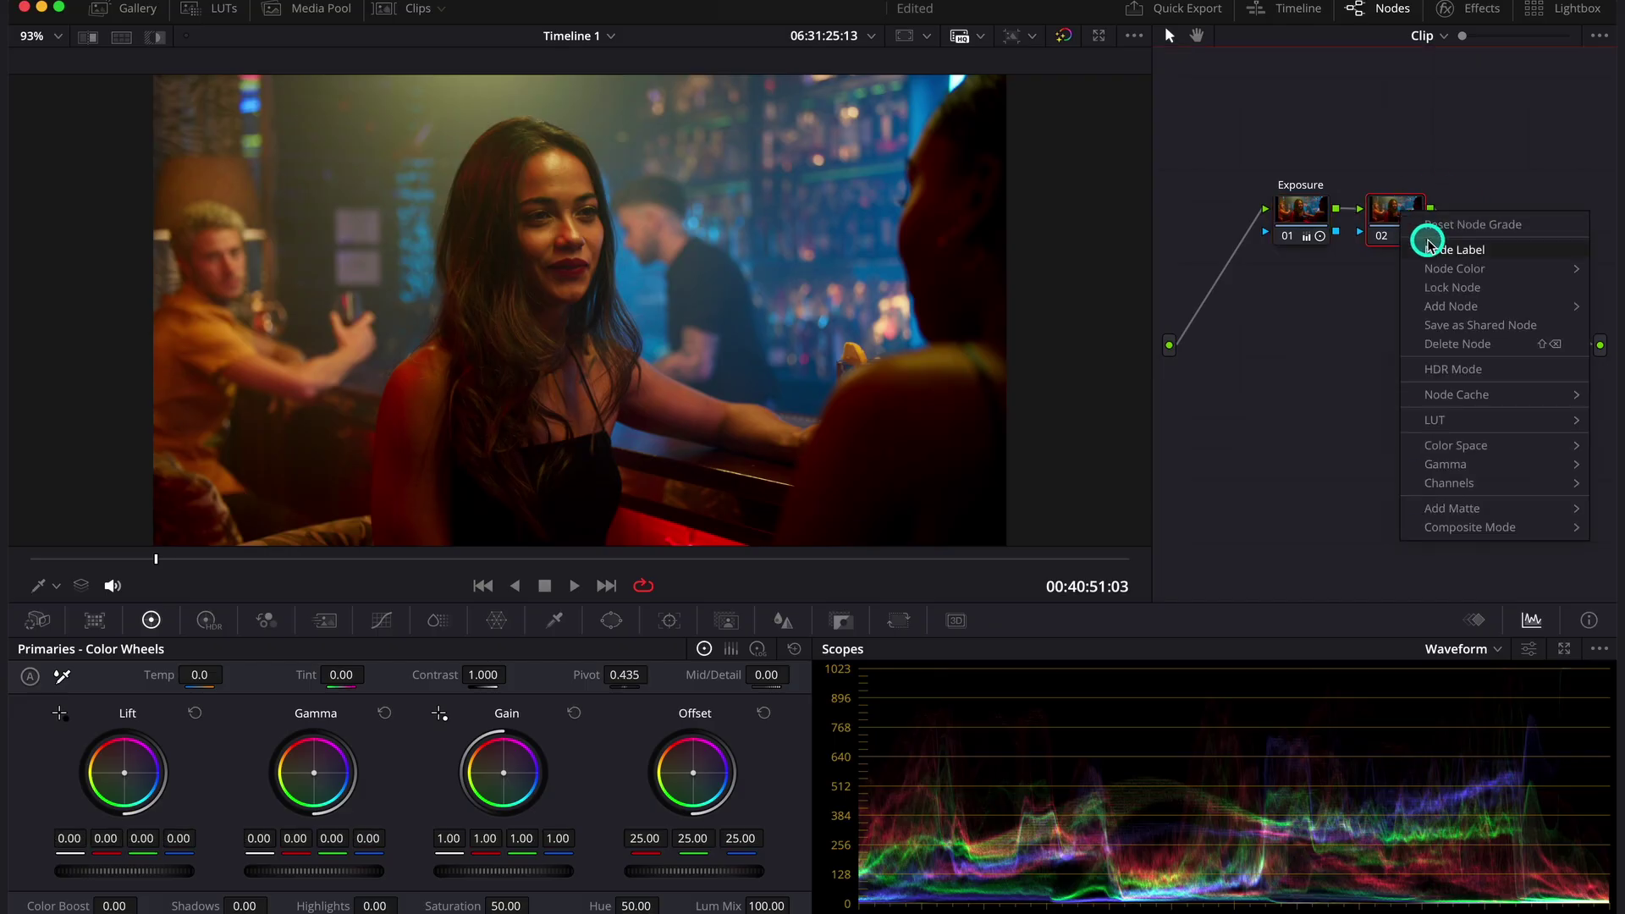
{"action": "key", "text": "Escape"}
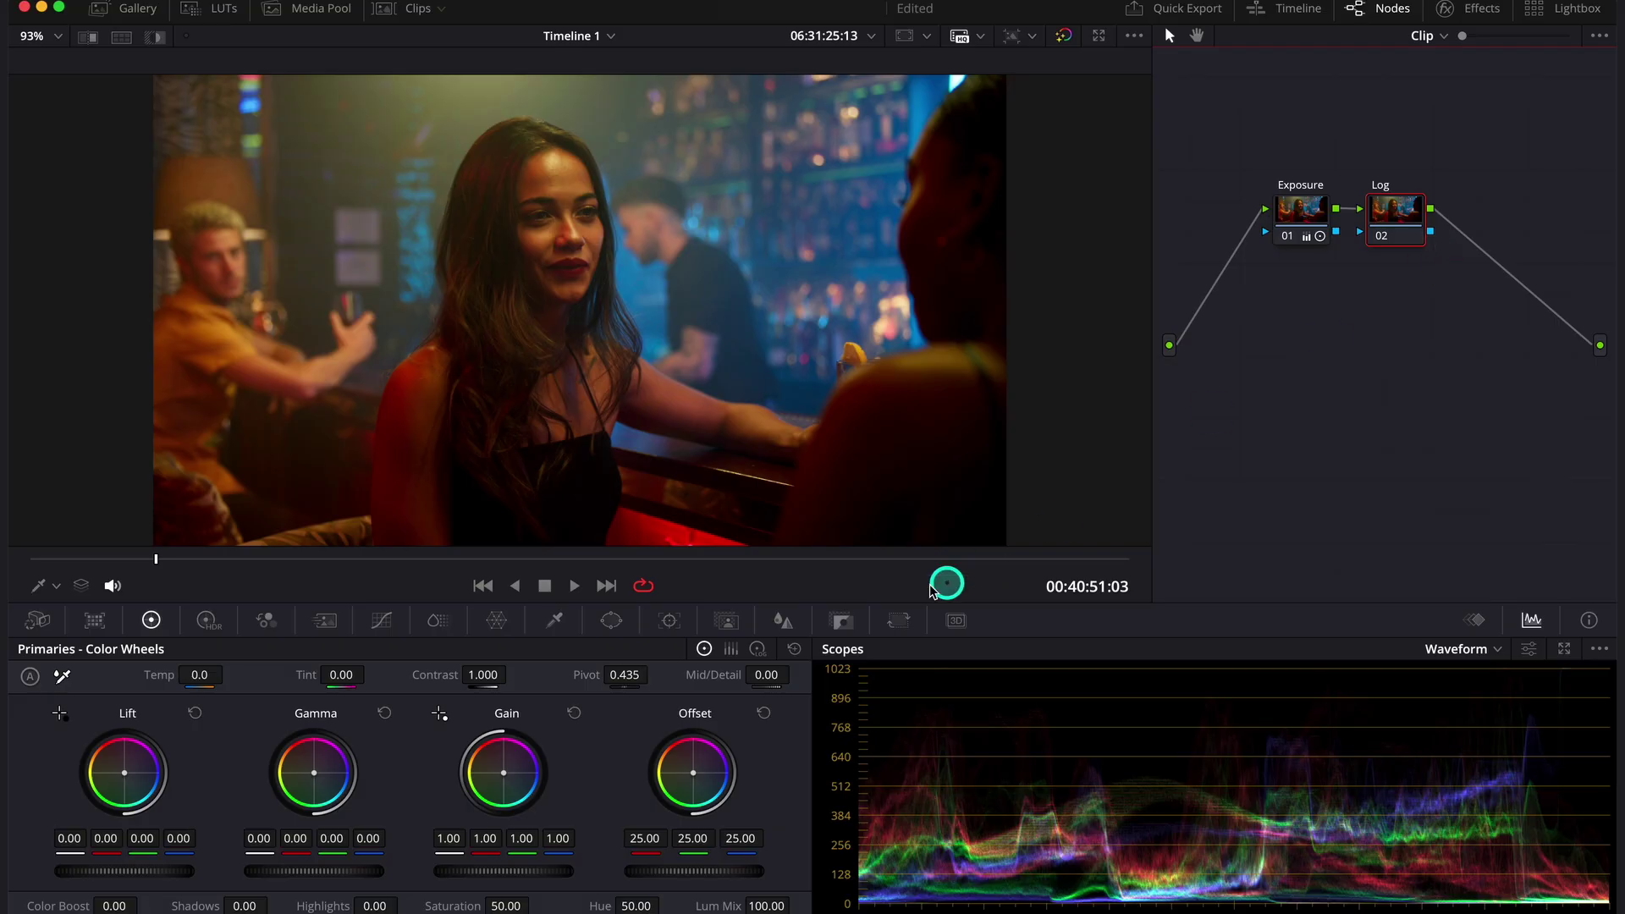
{"action": "left_click", "coordinate": [758, 649]}
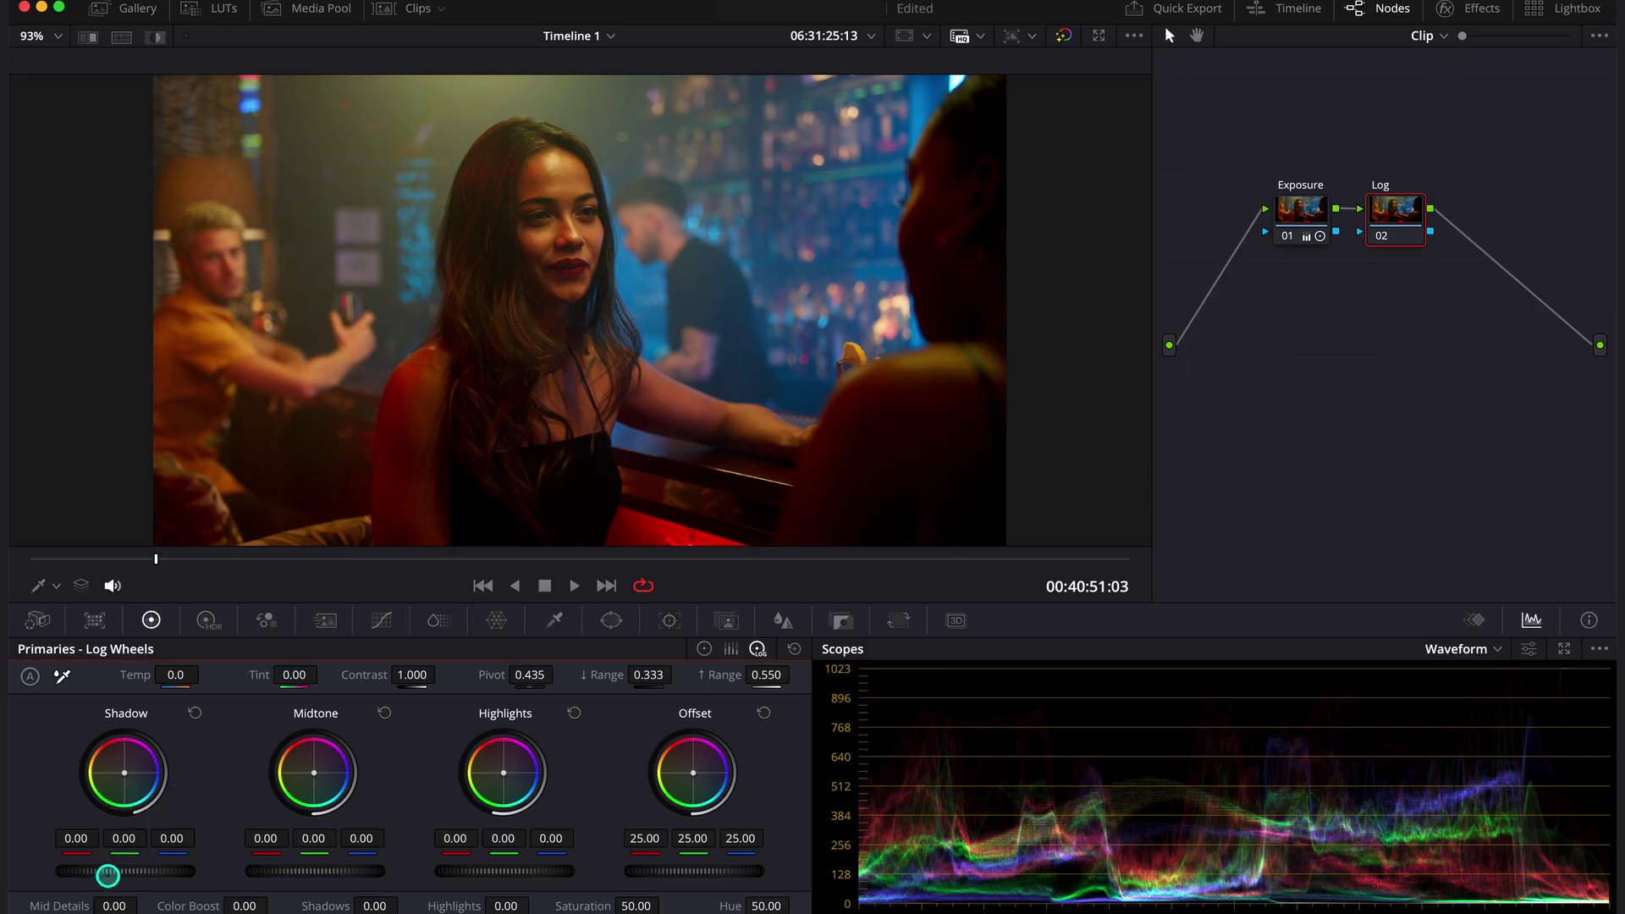
Drag the Log node's Shadow master wheel from 0.00 up to about 0.16
{"action": "left_click_drag", "start_coordinate": [108, 876], "coordinate": [268, 899]}
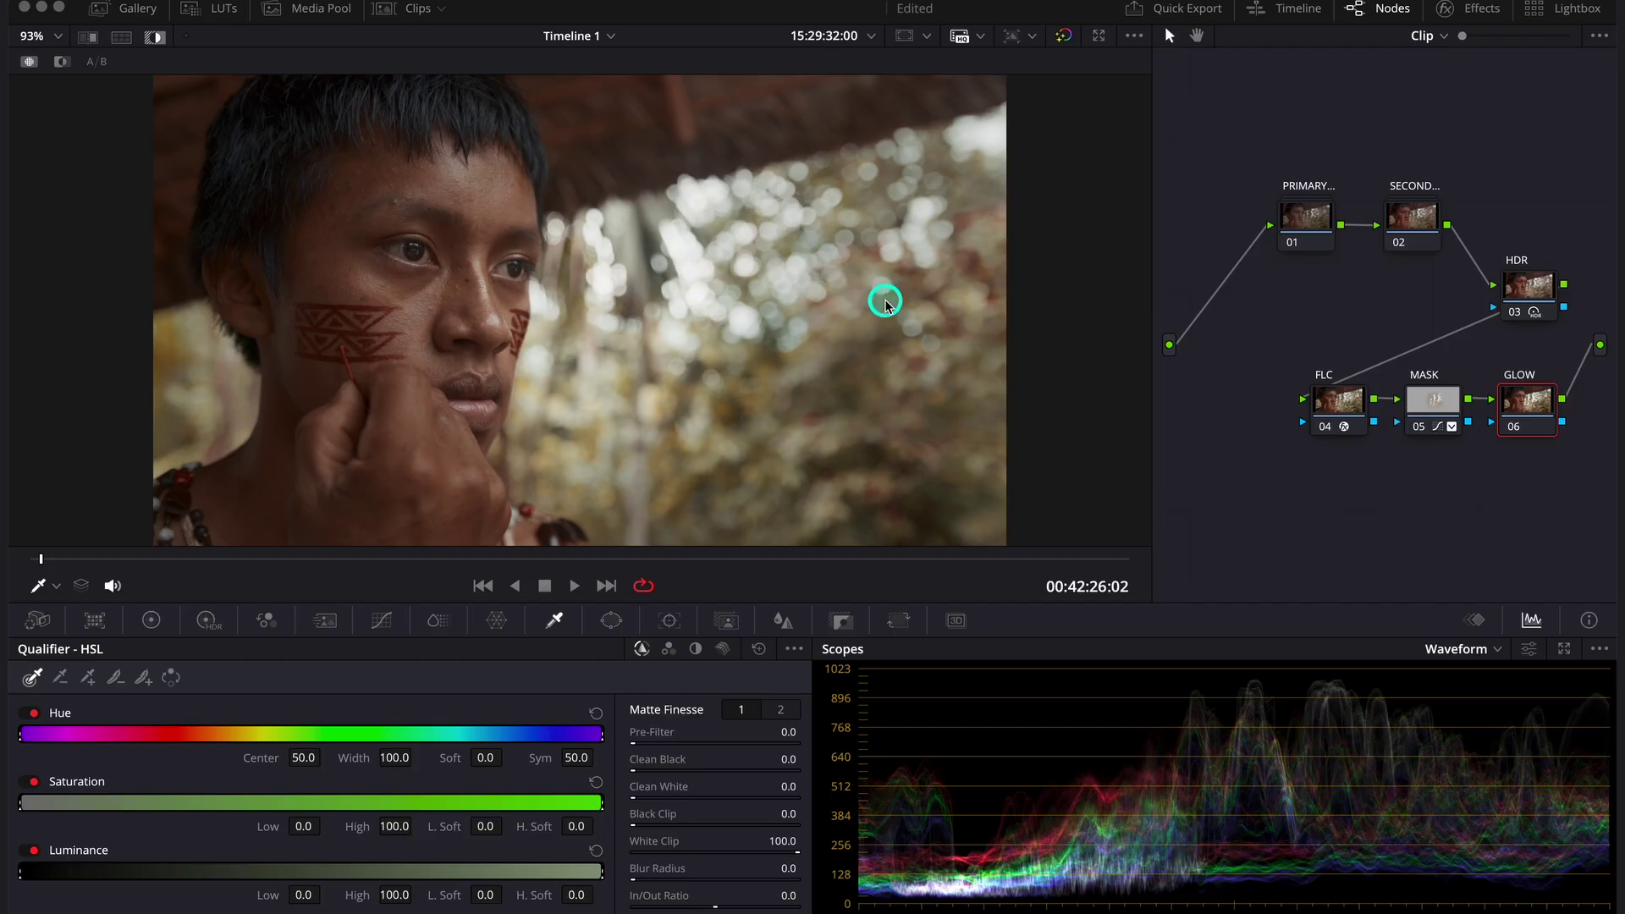
Apply the Resolve FX Glow effect to the GLOW node and lower Shine Threshold to 0.310
{"action": "scroll", "coordinate": [1533, 425], "scroll_direction": "right", "scroll_amount": 2}
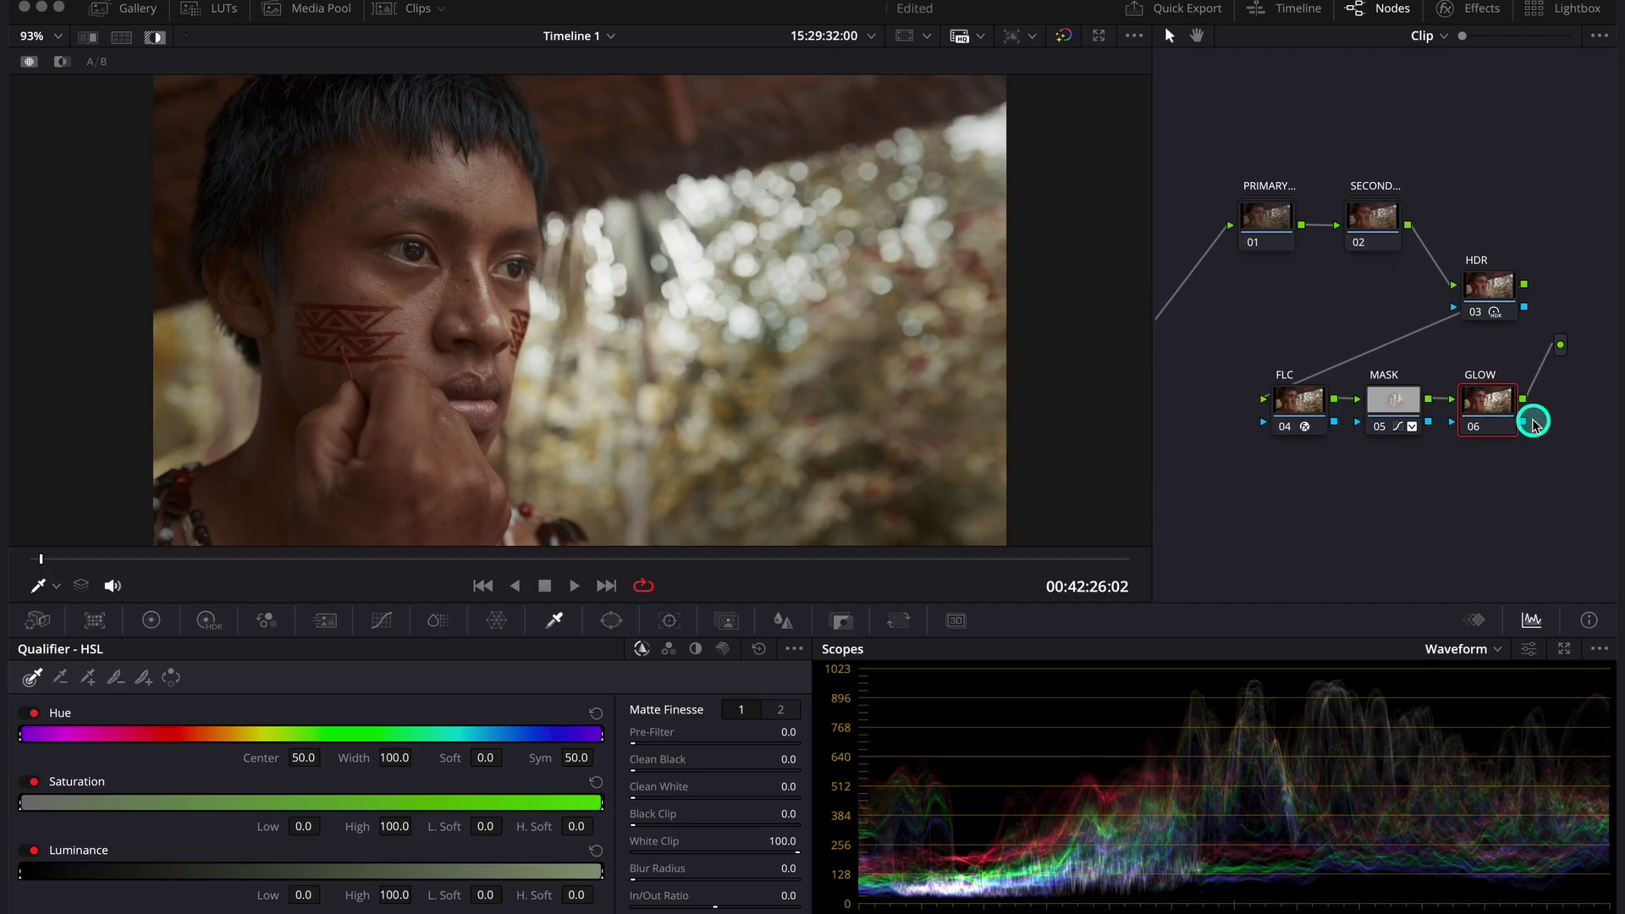
{"action": "left_click", "coordinate": [1448, 11]}
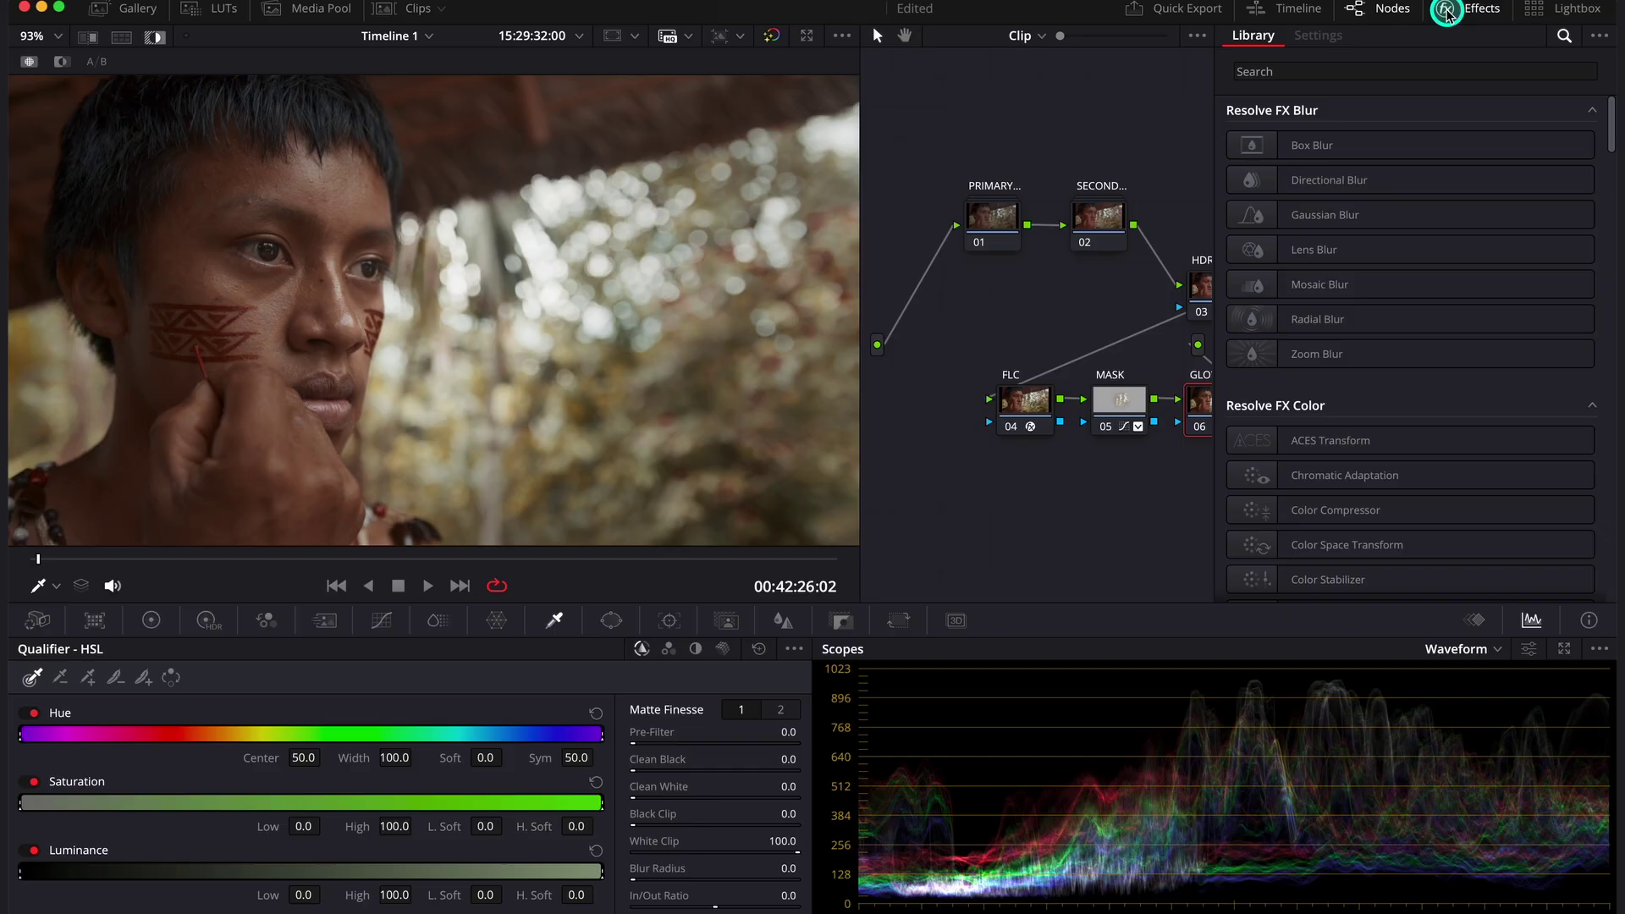
{"action": "left_click", "coordinate": [1333, 72]}
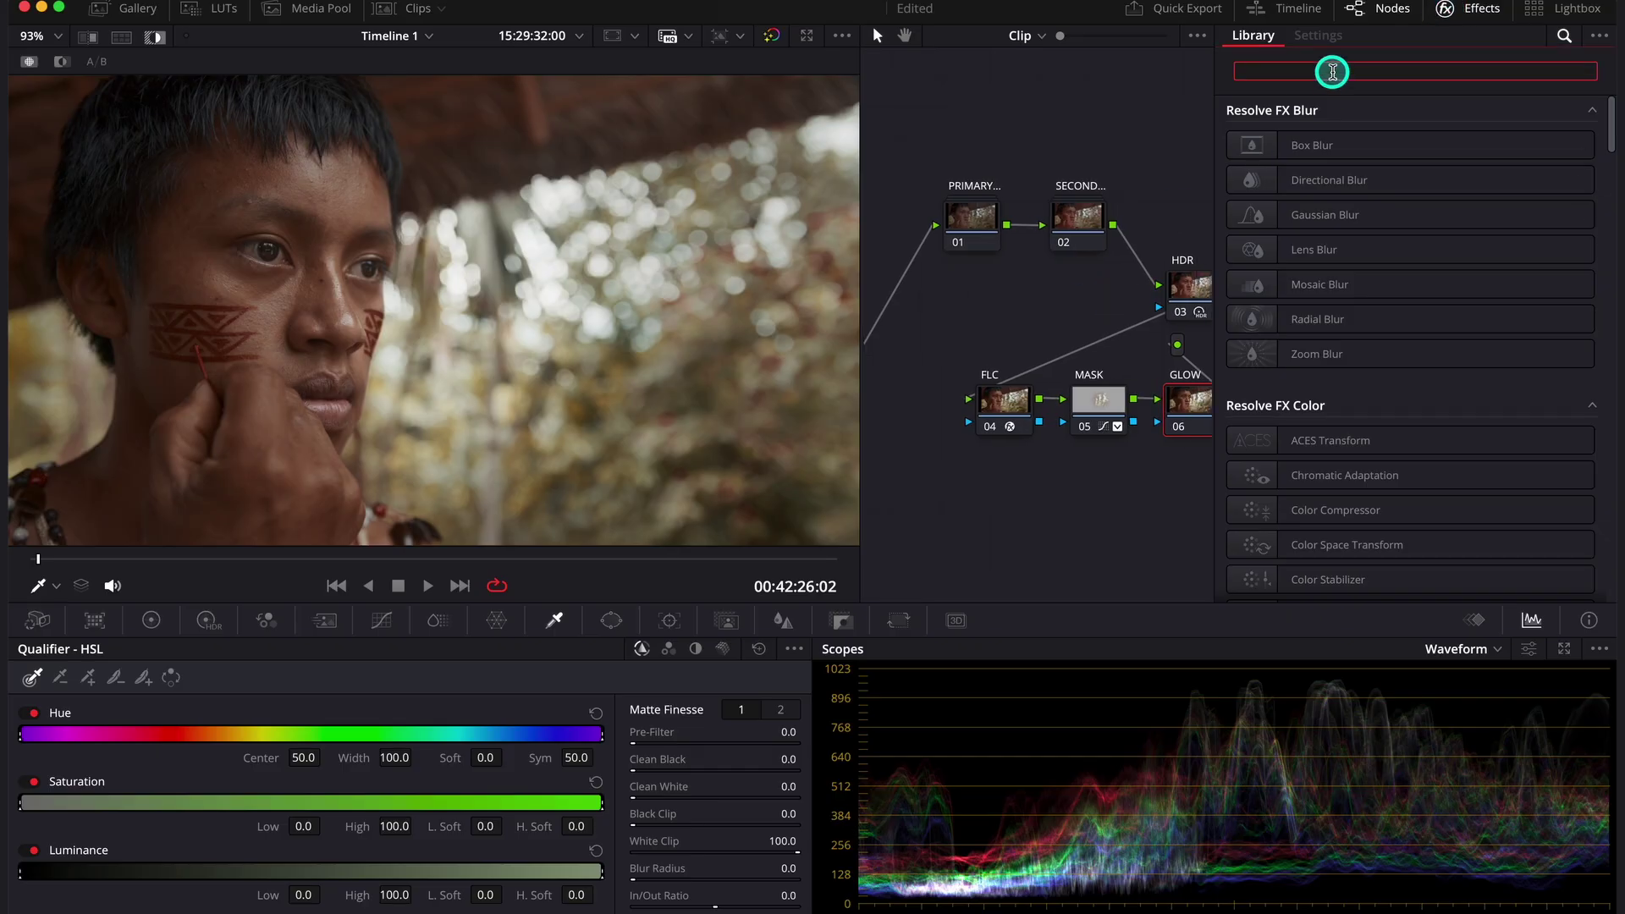
{"action": "type", "text": "Glow"}
{"action": "left_click_drag", "start_coordinate": [1308, 145], "coordinate": [1187, 393]}
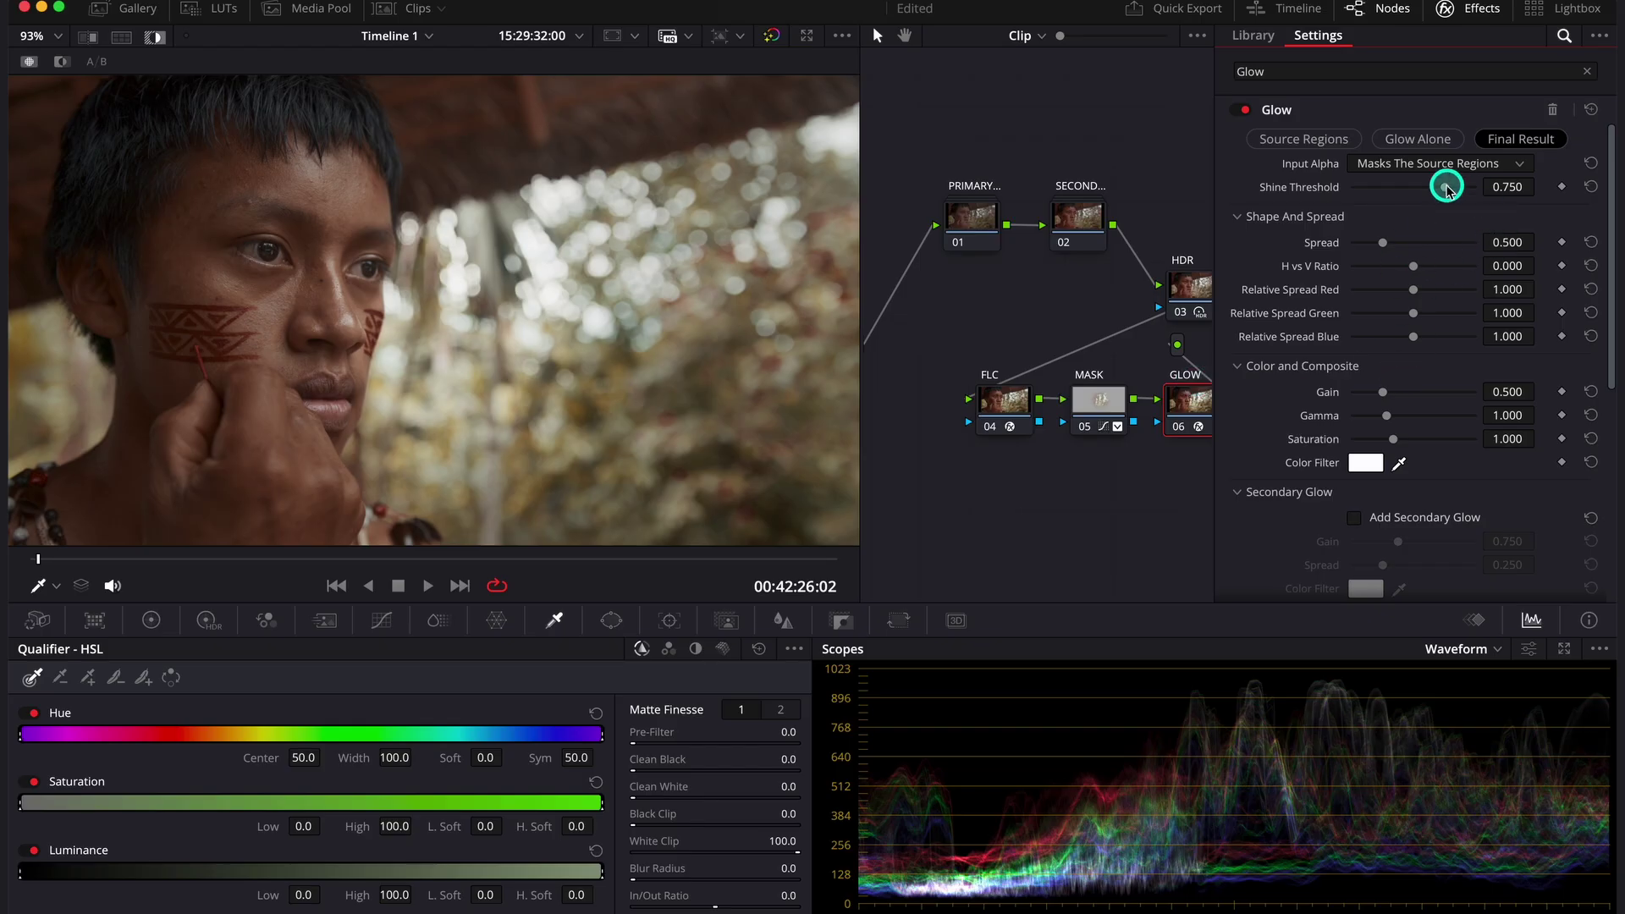
{"action": "left_click_drag", "start_coordinate": [1446, 188], "coordinate": [1392, 195]}
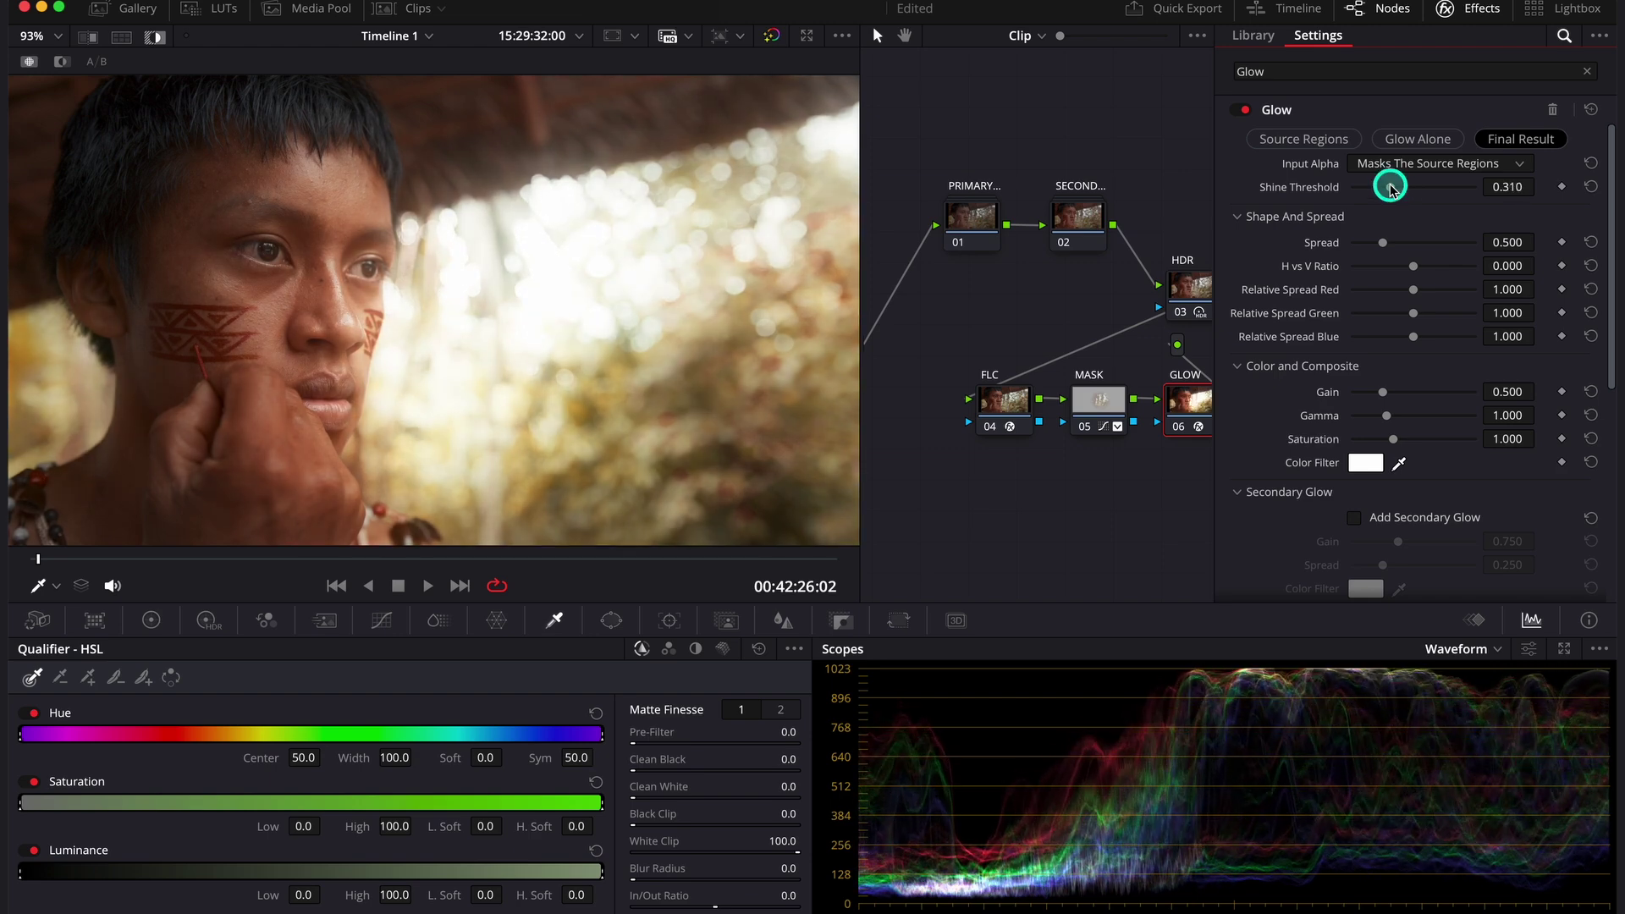
{"action": "left_click", "coordinate": [1174, 428]}
{"action": "left_click", "coordinate": [1175, 428]}
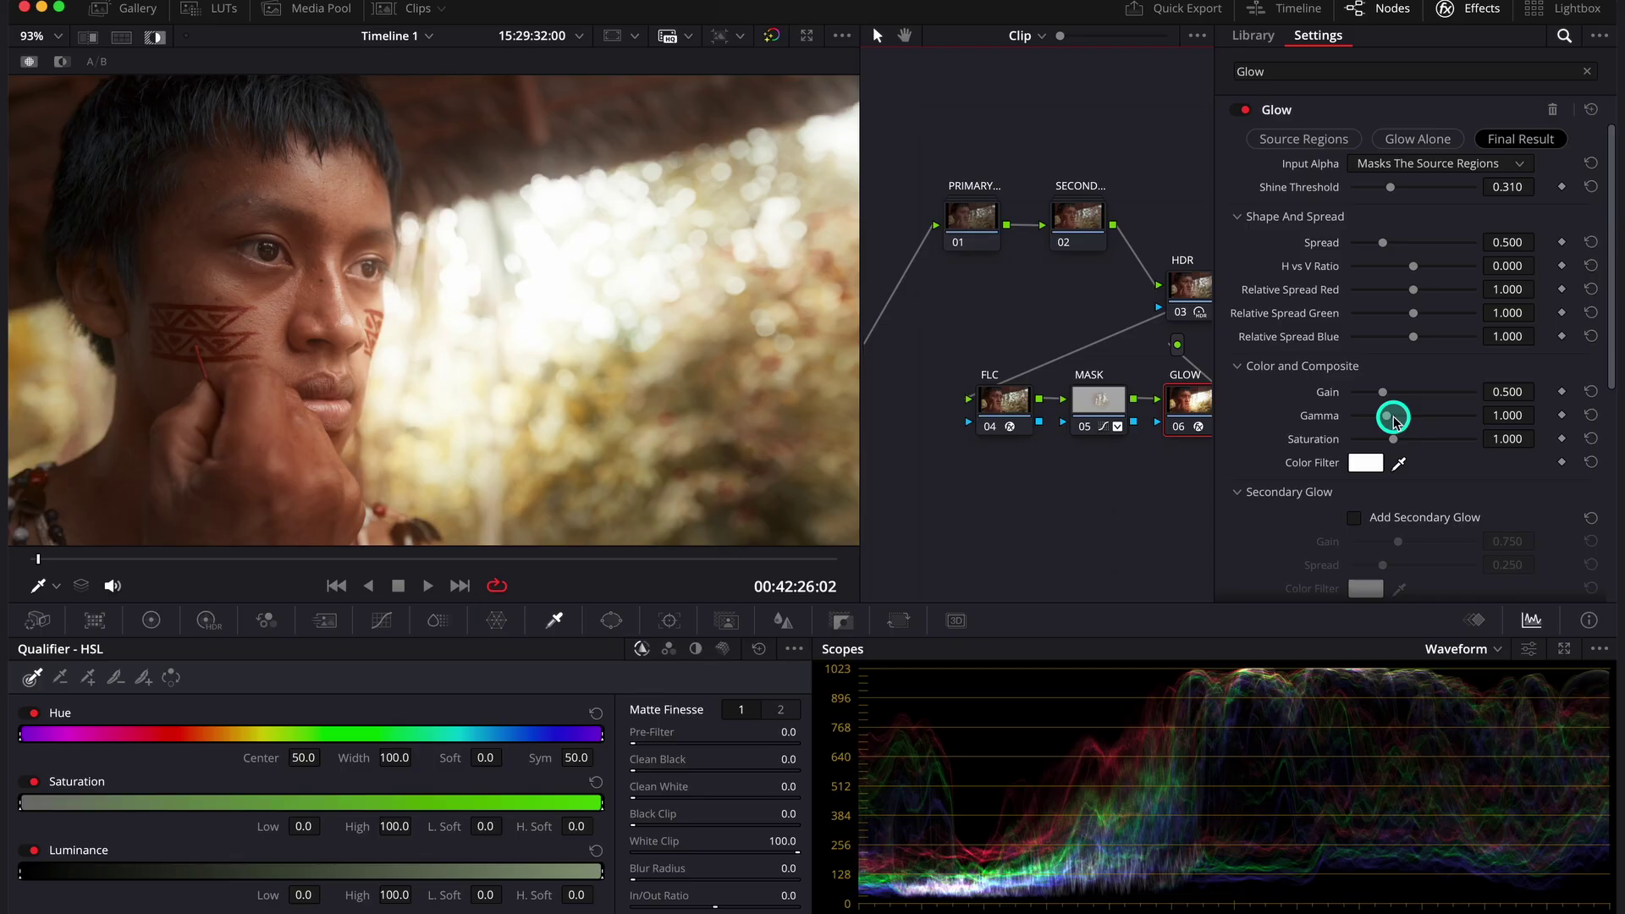
{"action": "mouse_move", "coordinate": [1382, 391]}
{"action": "left_mouse_down"}
{"action": "mouse_move", "coordinate": [1360, 392]}
{"action": "mouse_move", "coordinate": [1407, 417]}
{"action": "mouse_move", "coordinate": [1363, 392]}
{"action": "left_mouse_up"}
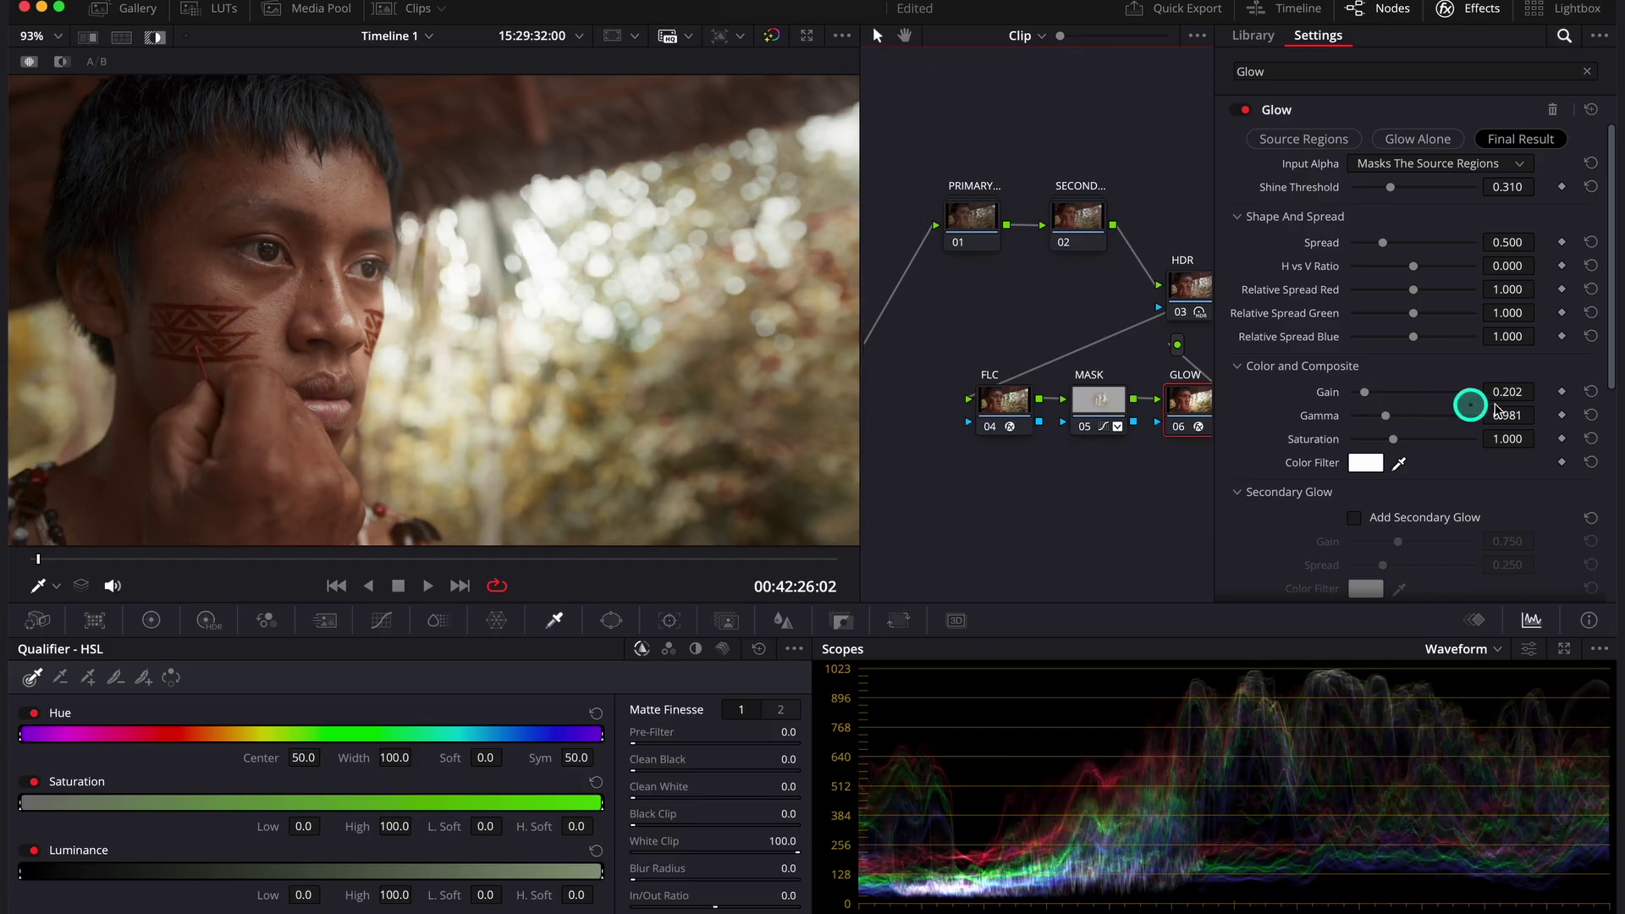
{"action": "left_click", "coordinate": [1591, 391]}
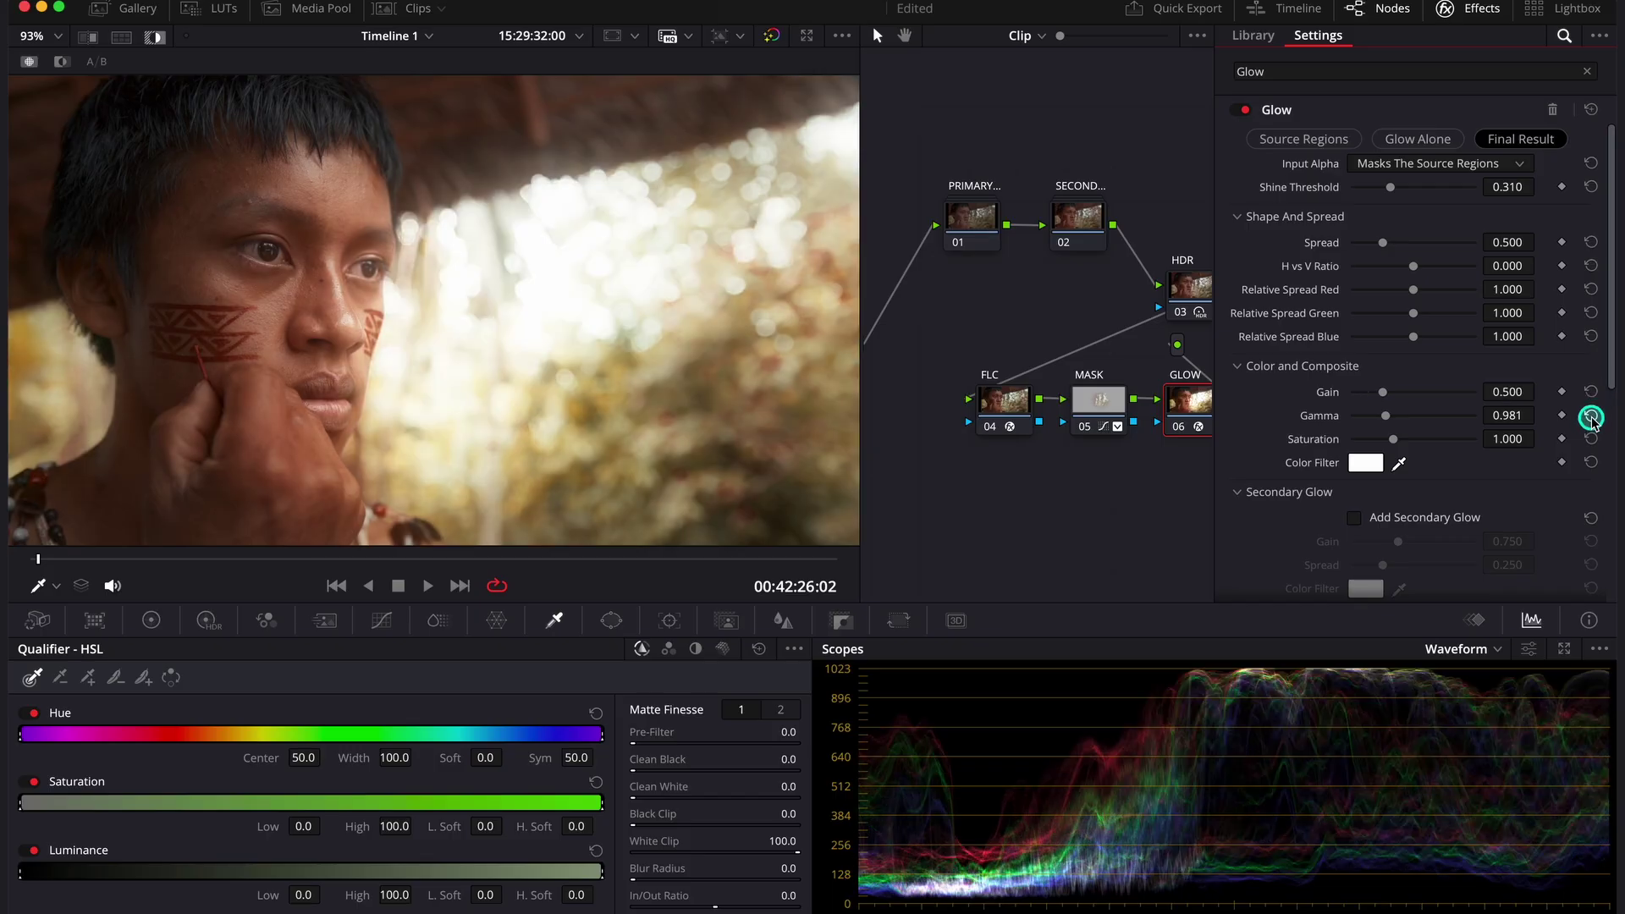
{"action": "left_click", "coordinate": [1591, 417]}
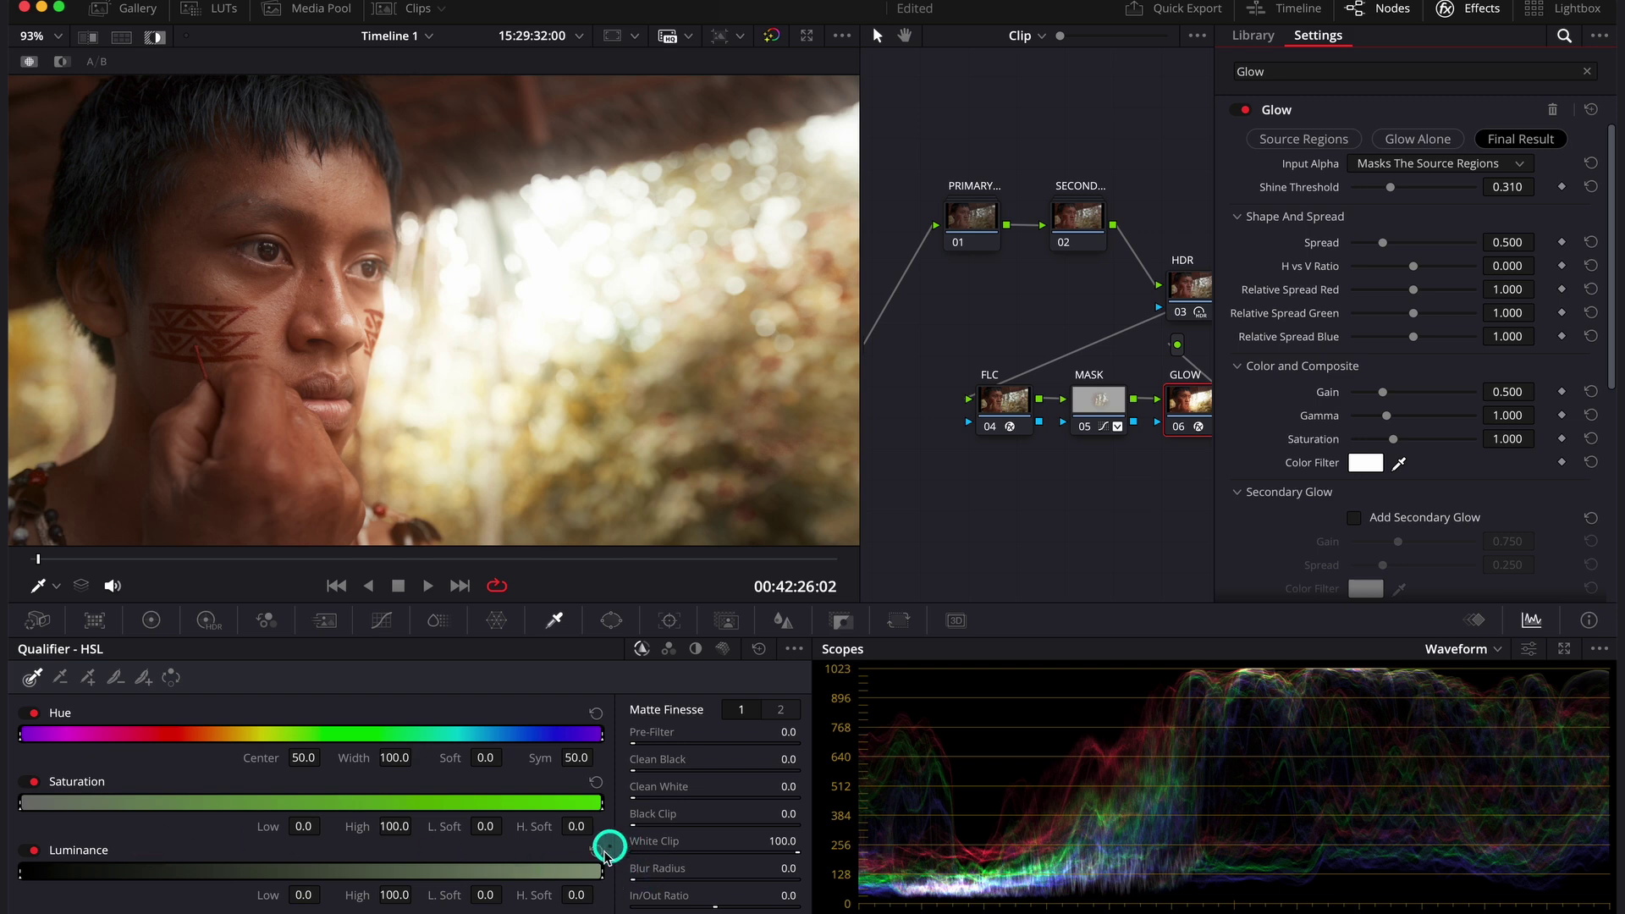
Lower the Luminance High limit to about 60.7 and set High softness to 5.1
{"action": "left_click_drag", "start_coordinate": [602, 870], "coordinate": [369, 871]}
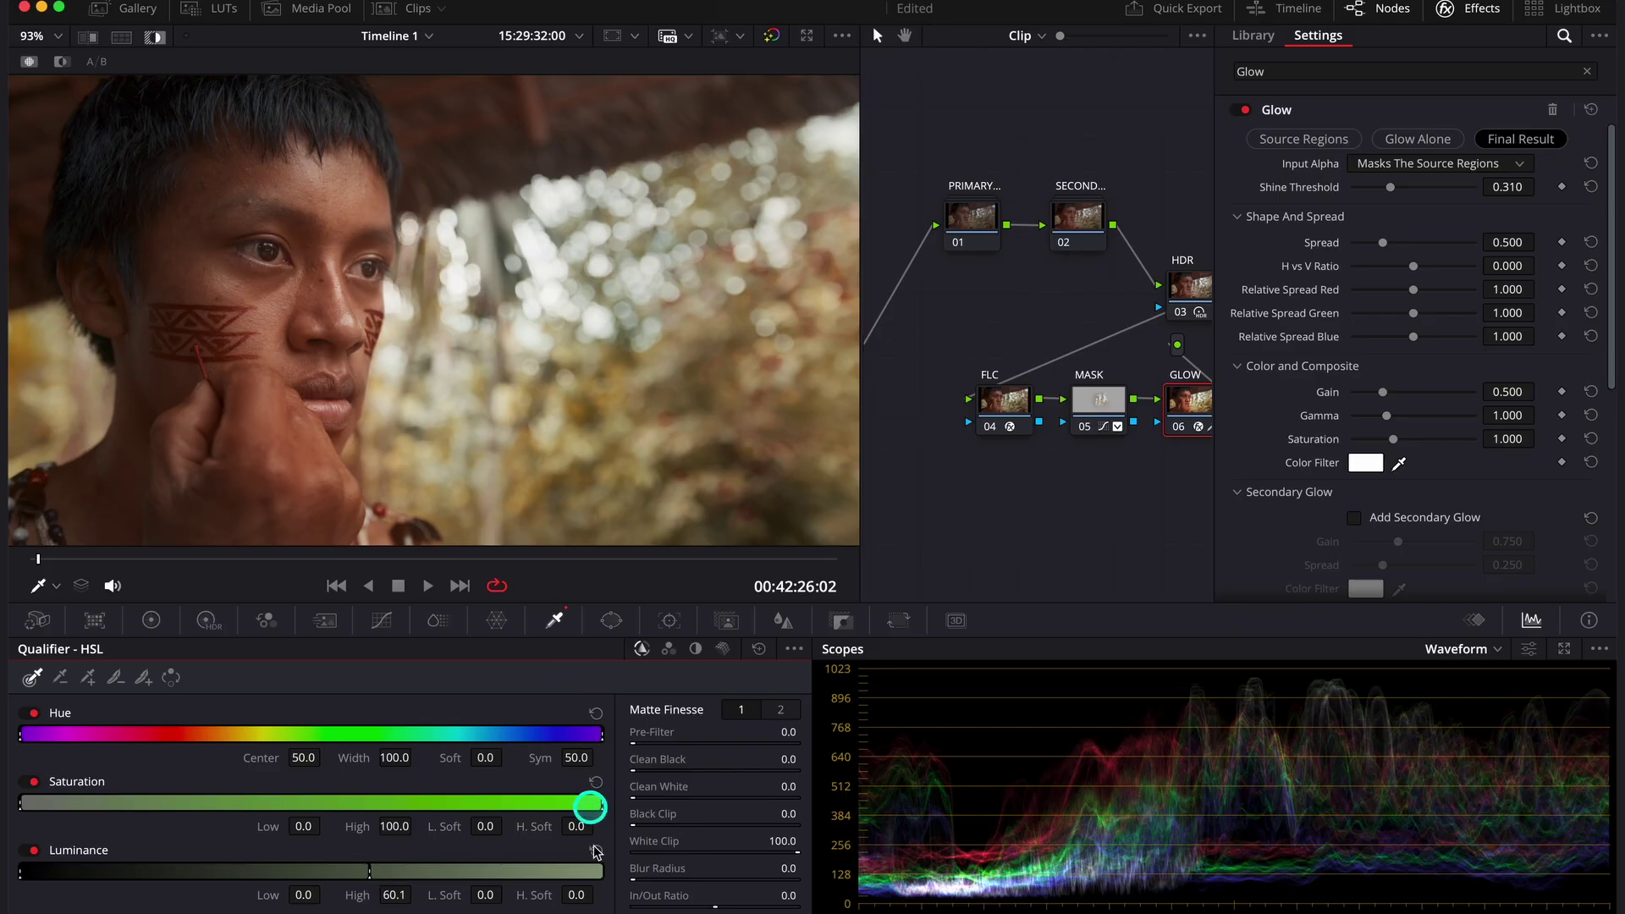
{"action": "left_click_drag", "start_coordinate": [573, 892], "coordinate": [627, 903]}
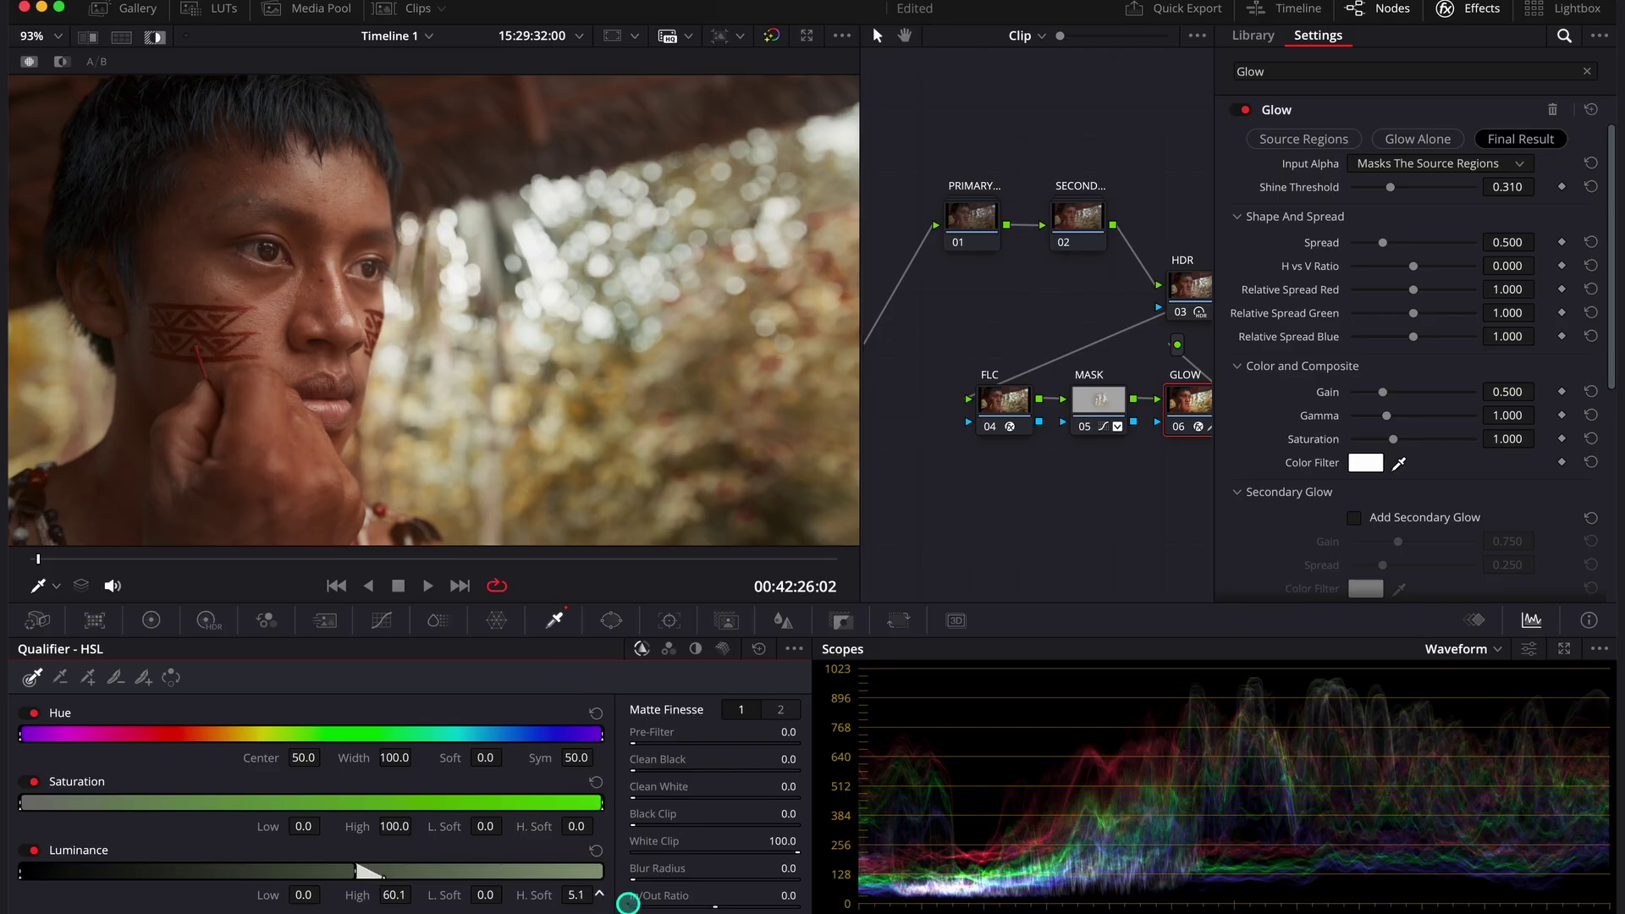
{"action": "left_click_drag", "start_coordinate": [355, 878], "coordinate": [360, 875]}
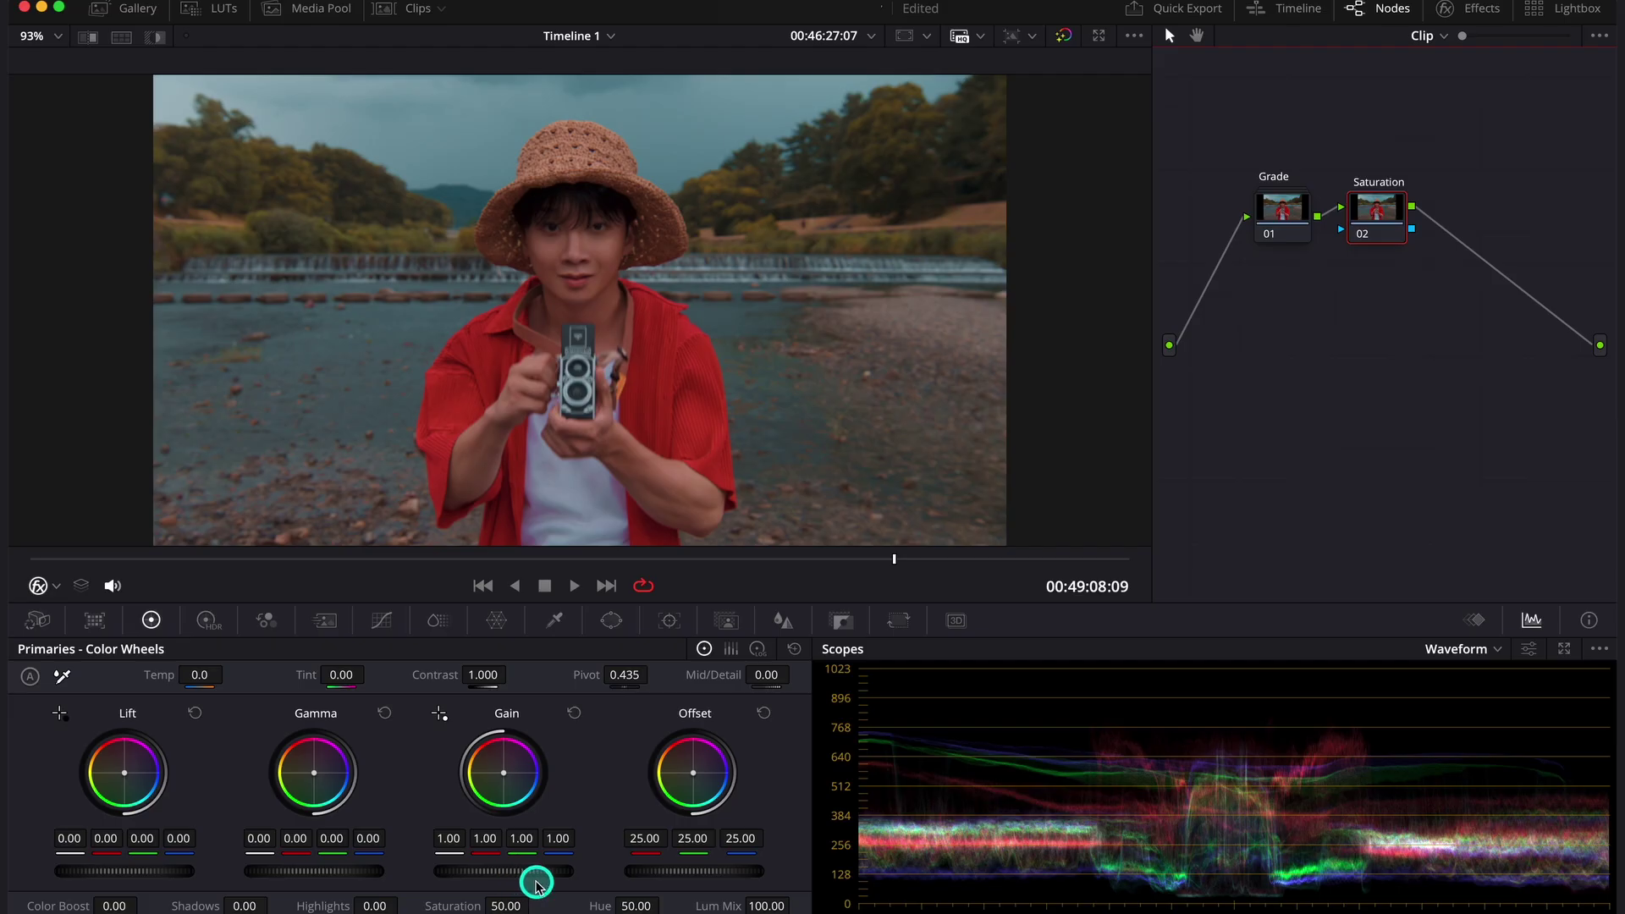
Raise the Saturation node's saturation, then bring it down to 44.60
{"action": "left_click_drag", "start_coordinate": [508, 904], "coordinate": [592, 907]}
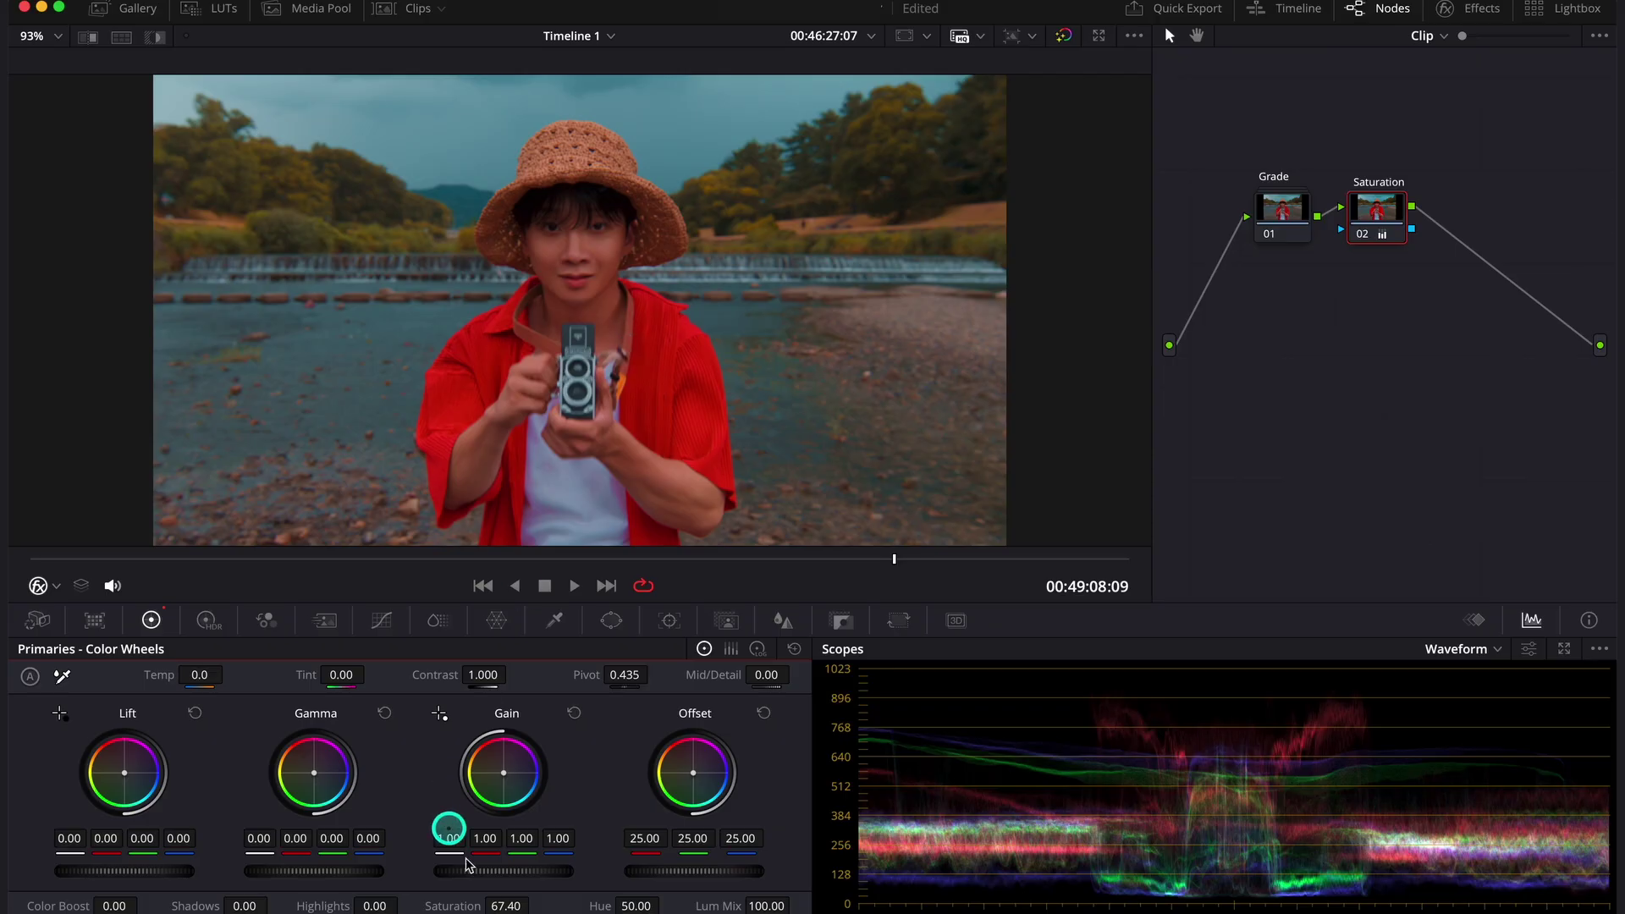
{"action": "left_click_drag", "start_coordinate": [511, 900], "coordinate": [401, 869]}
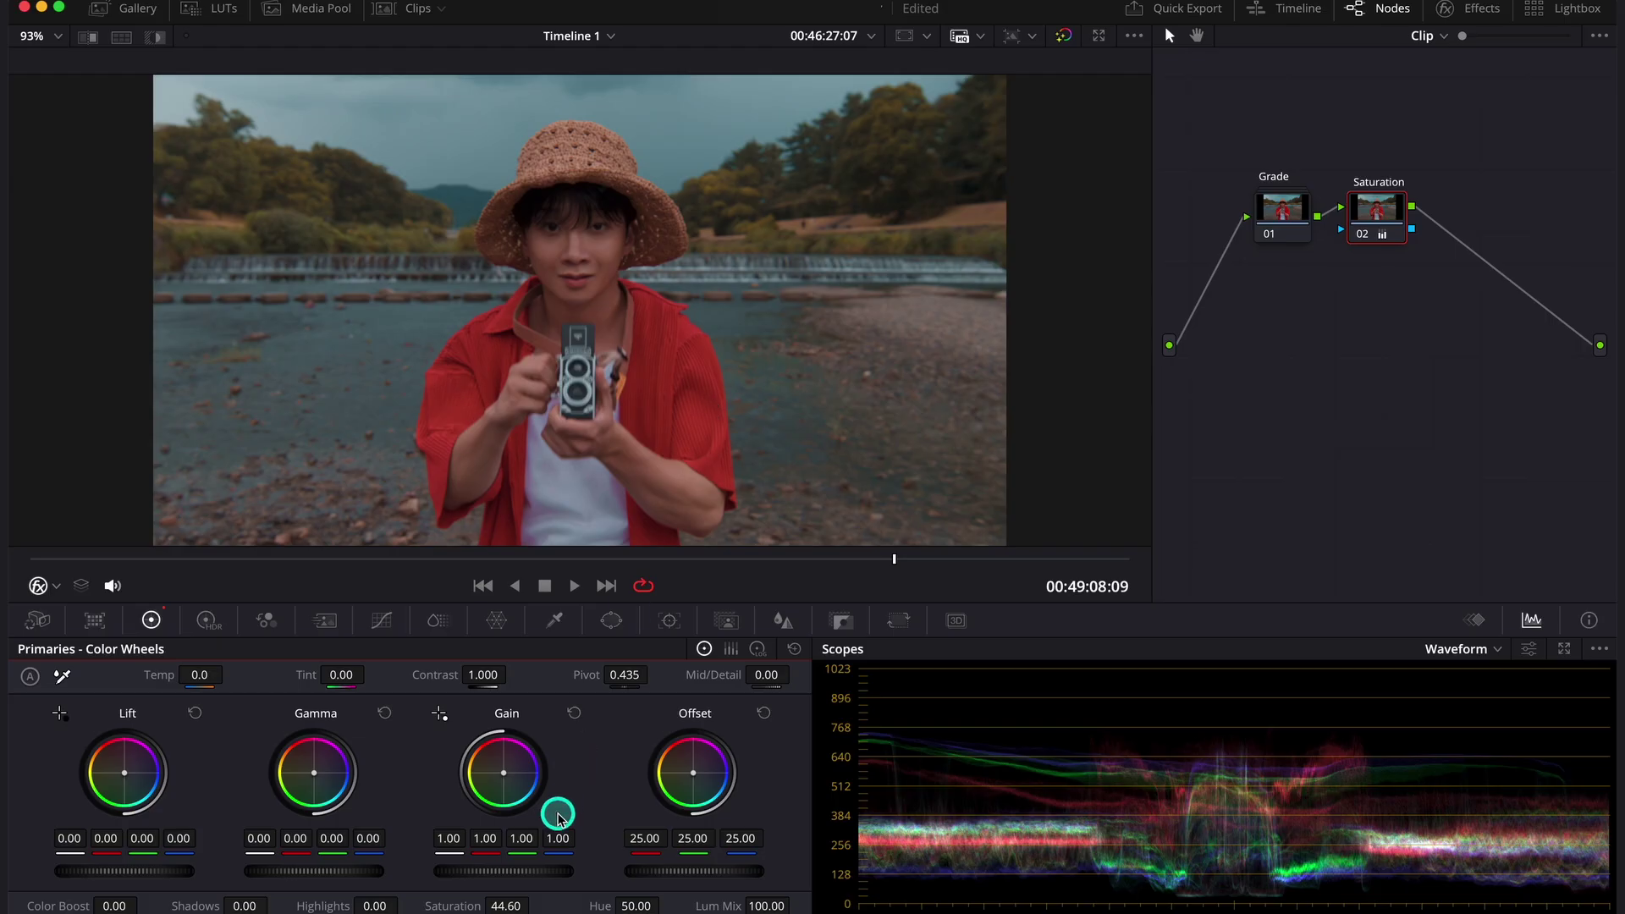
Reset saturation to 50 and set the ColorSlice Red vector sliders to 0.25 and 1.01
{"action": "left_click", "coordinate": [797, 649]}
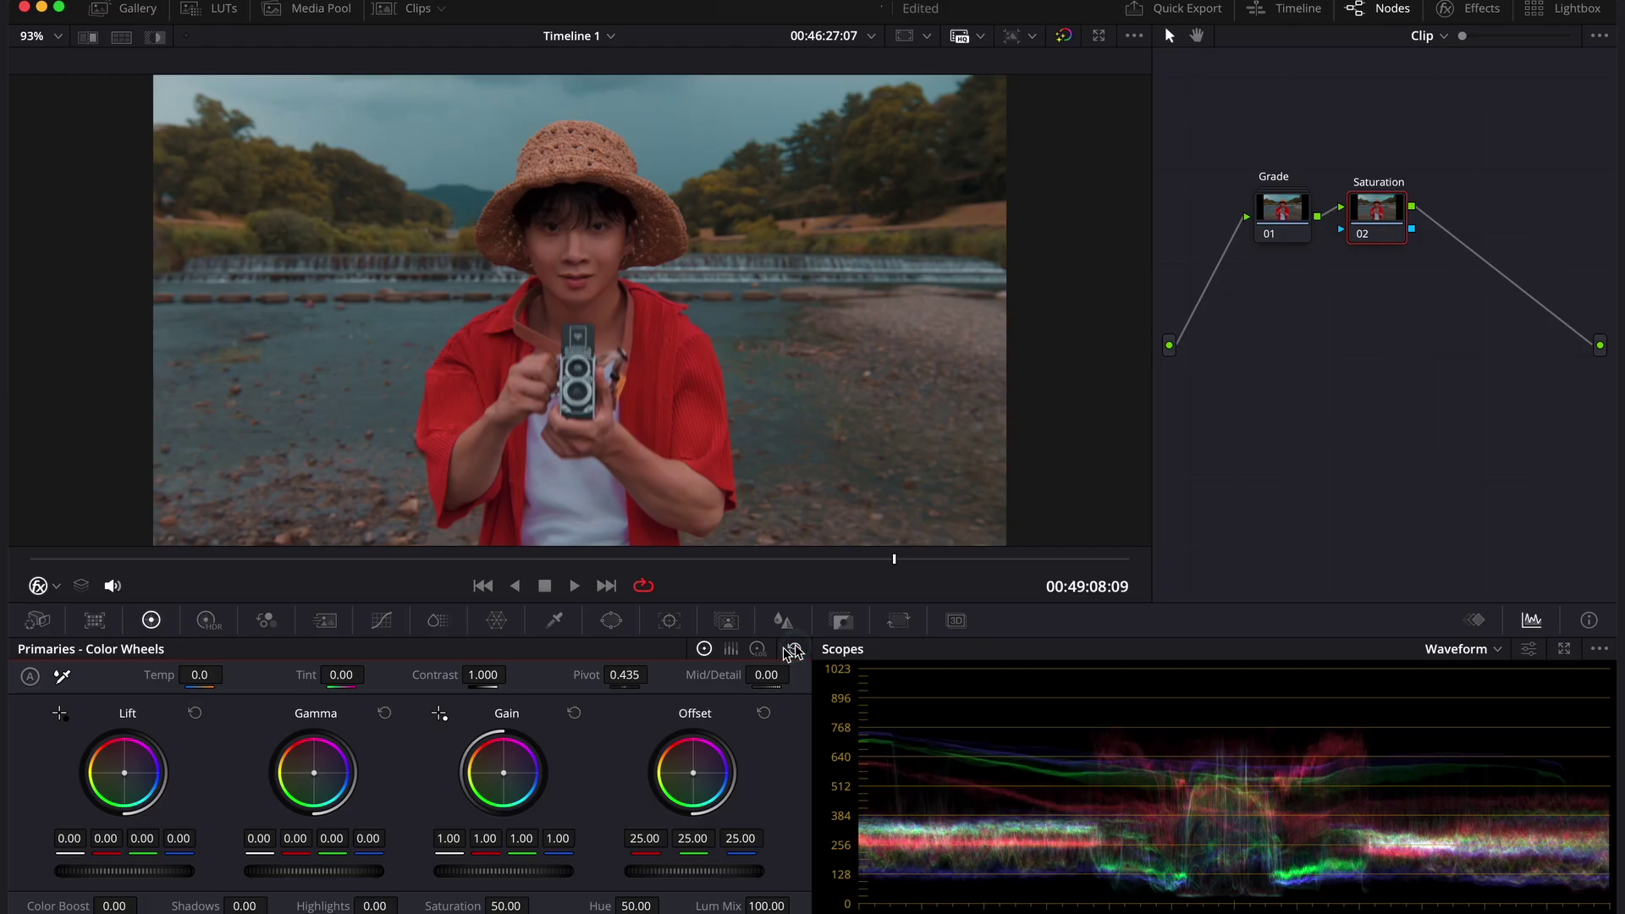
{"action": "left_click", "coordinate": [446, 622]}
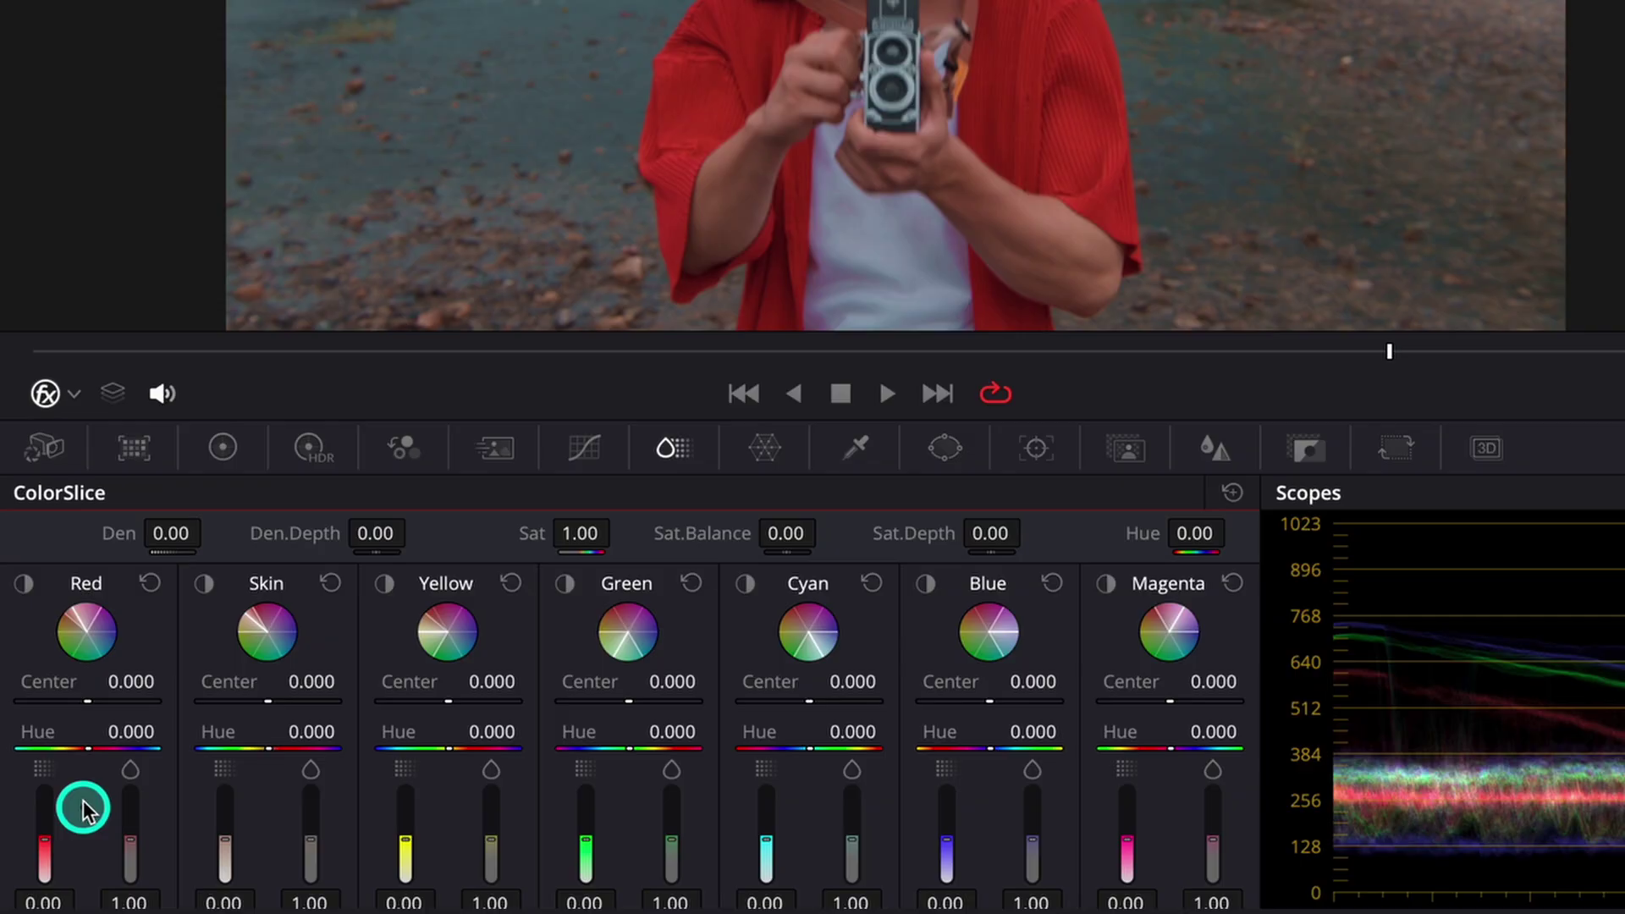
{"action": "mouse_move", "coordinate": [44, 838]}
{"action": "left_mouse_down"}
{"action": "mouse_move", "coordinate": [42, 814]}
{"action": "mouse_move", "coordinate": [35, 857]}
{"action": "left_mouse_up"}
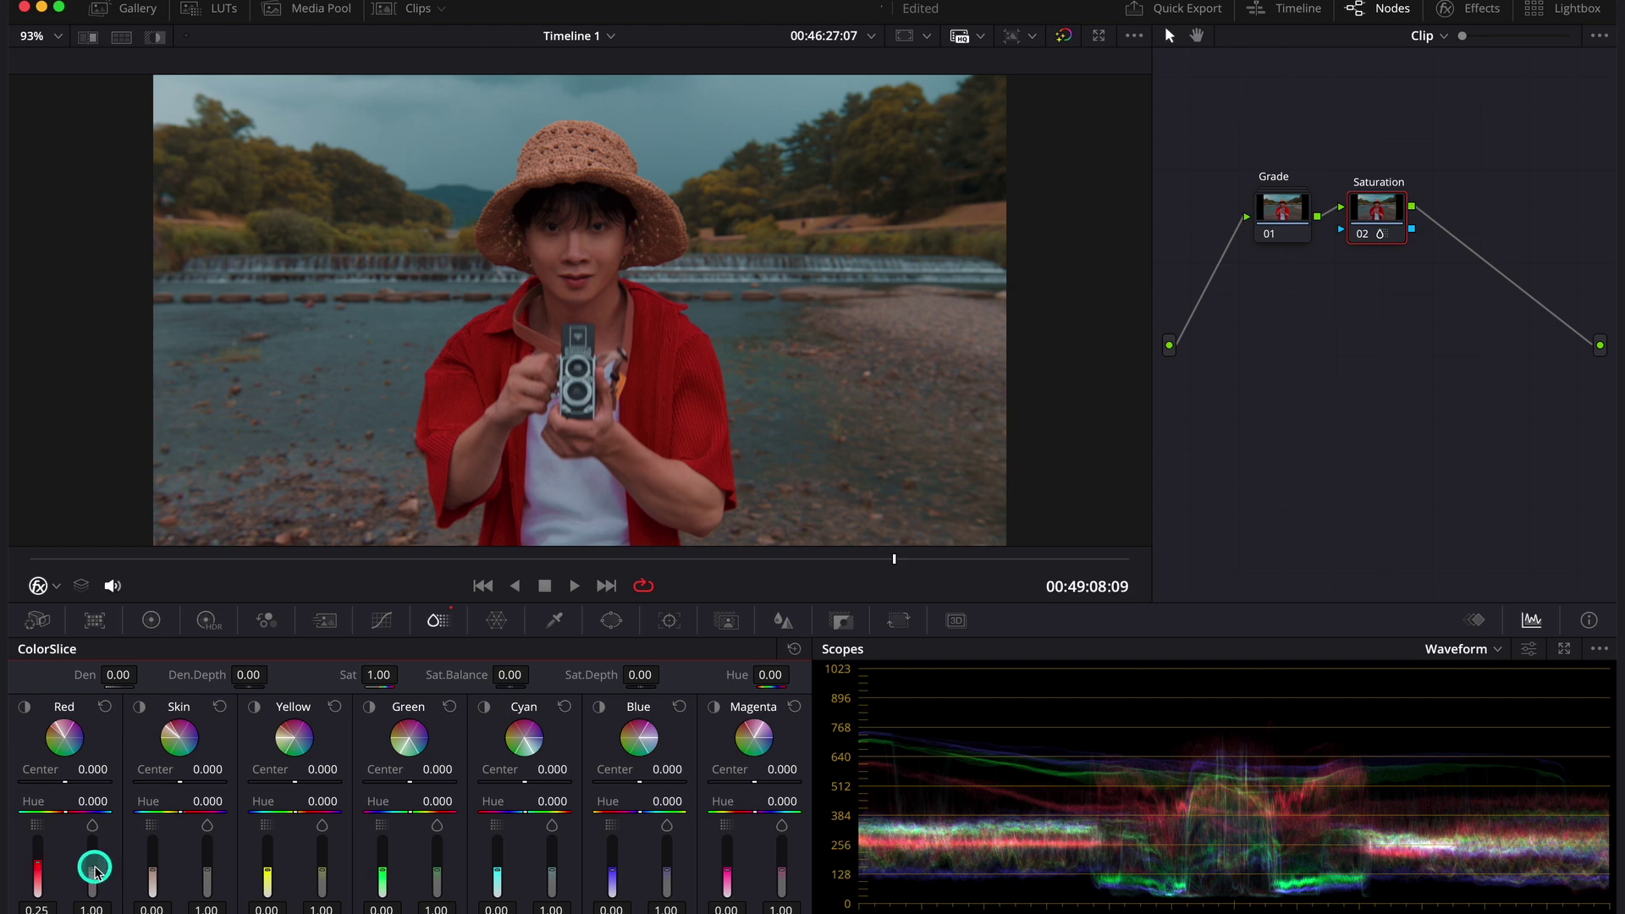
{"action": "mouse_move", "coordinate": [94, 865]}
{"action": "left_mouse_down"}
{"action": "mouse_move", "coordinate": [94, 880]}
{"action": "mouse_move", "coordinate": [92, 866]}
{"action": "left_mouse_up"}
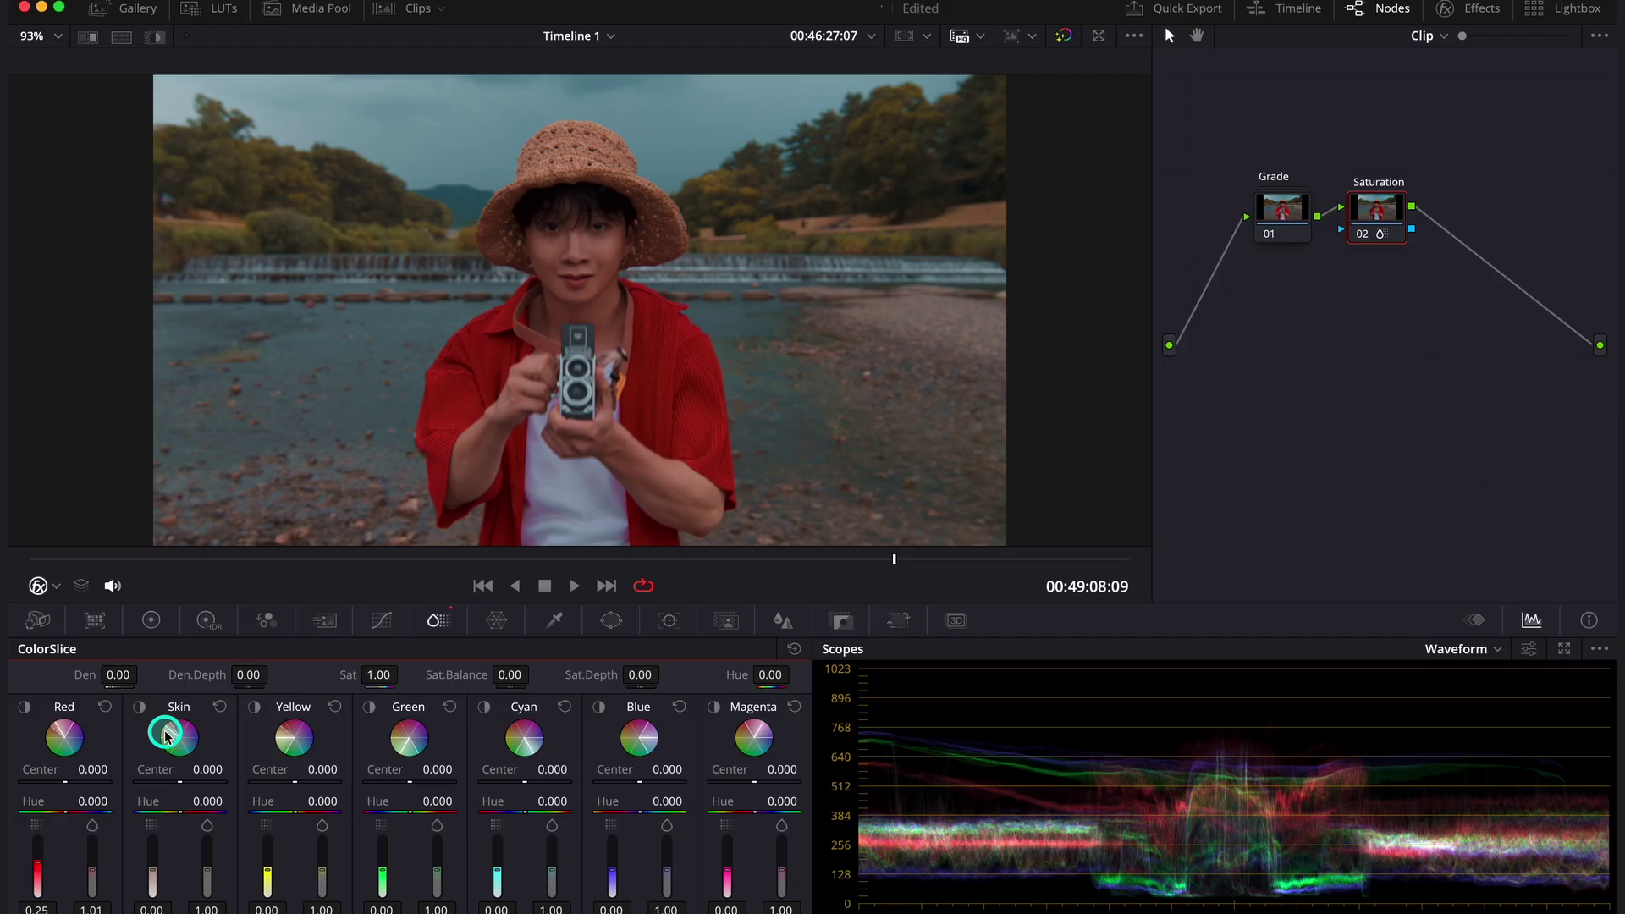
Preview the Skin vector's affected areas, then adjust its first slider toward -0.61
{"action": "left_click", "coordinate": [142, 711]}
{"action": "left_click", "coordinate": [142, 711]}
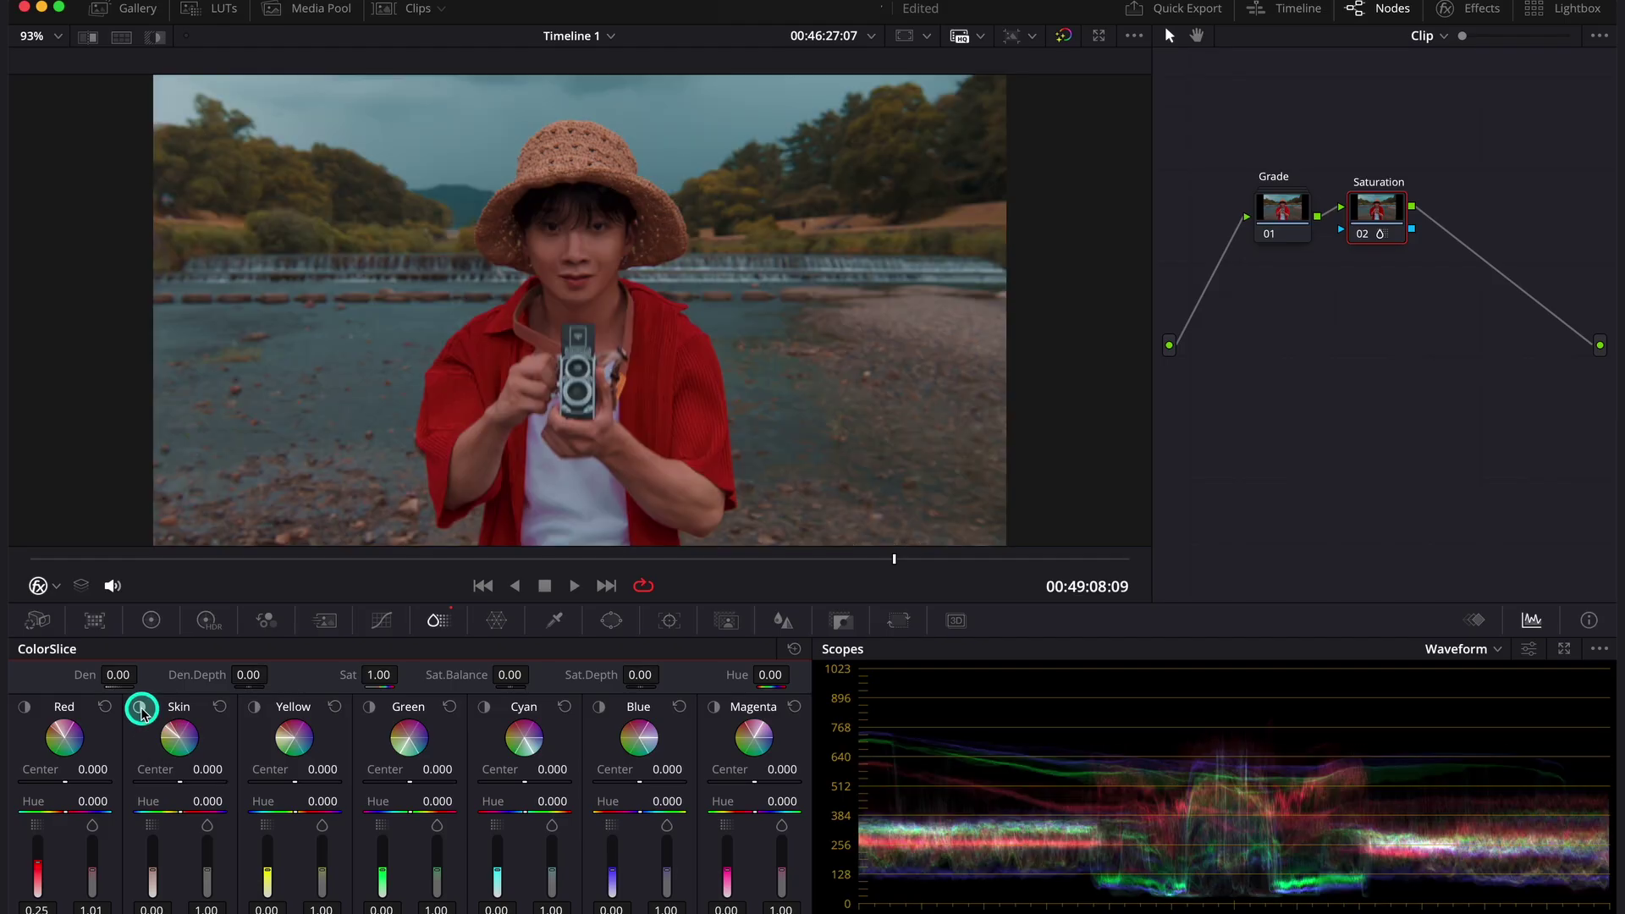
{"action": "left_click_drag", "start_coordinate": [156, 871], "coordinate": [207, 879]}
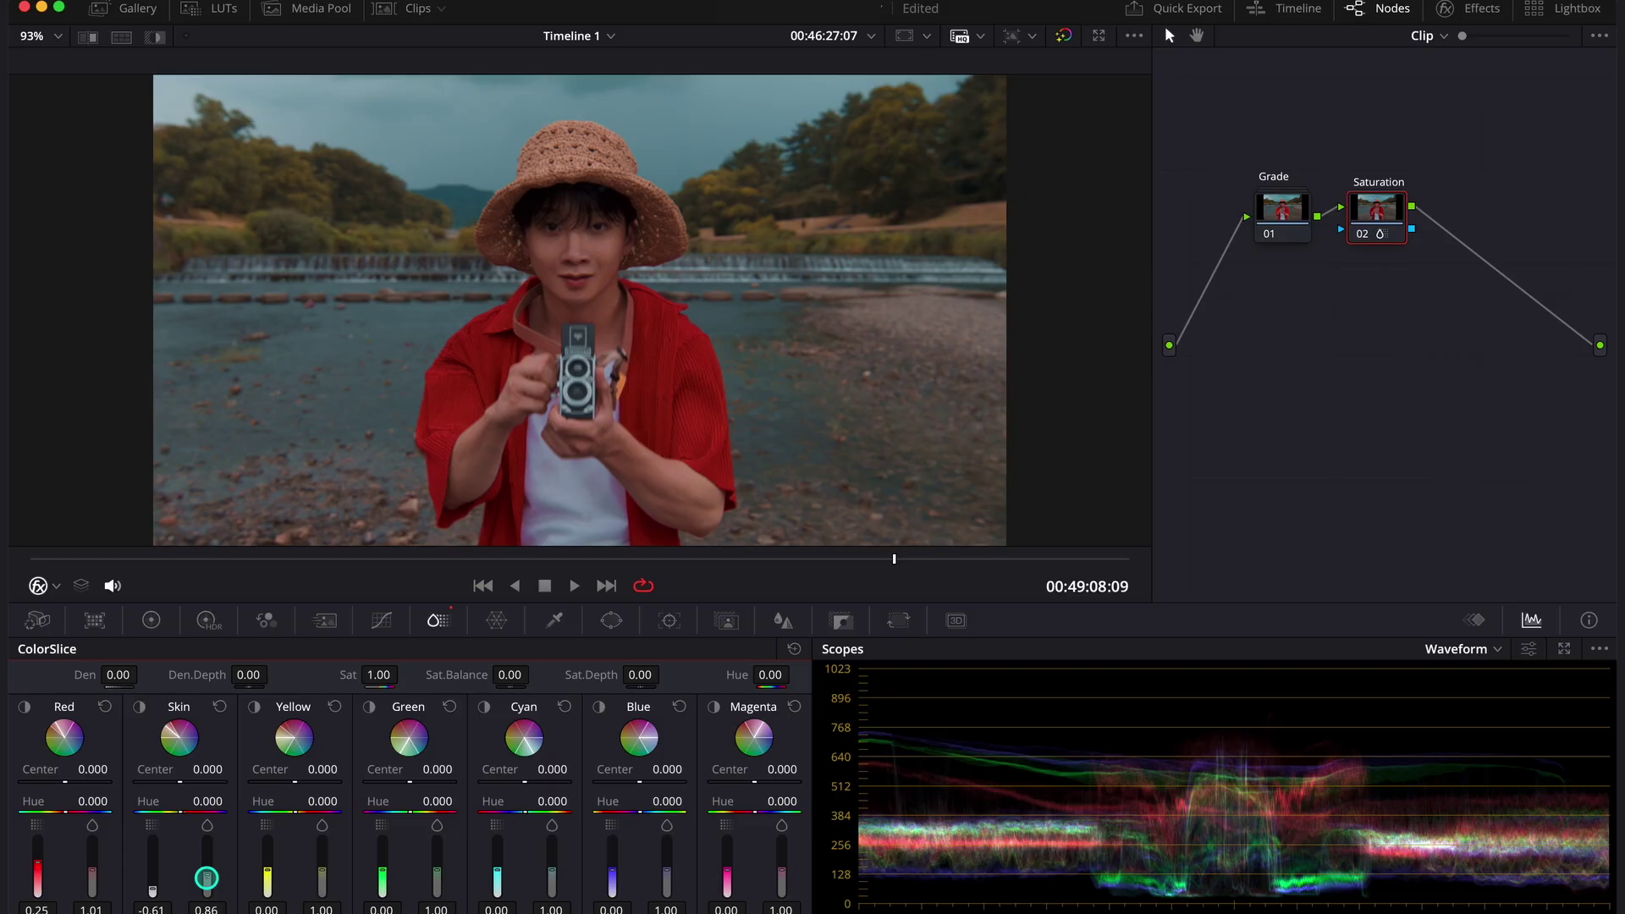